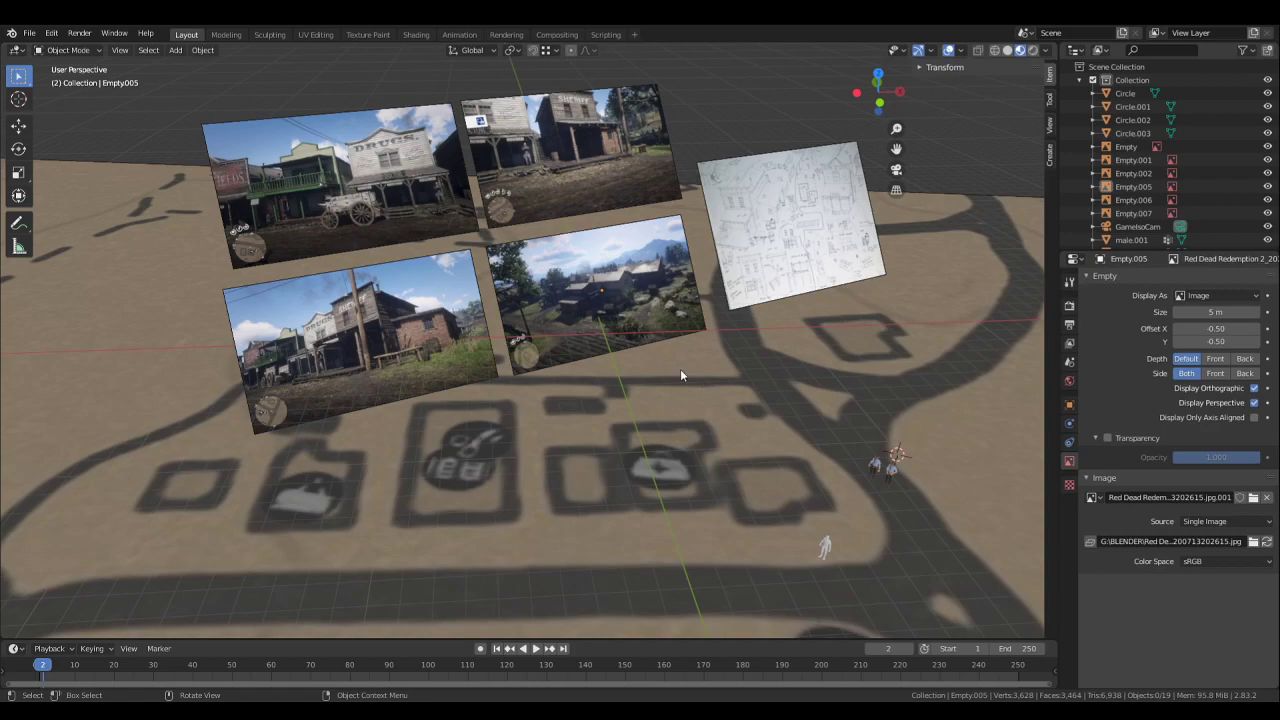
- Examine the reference photos, the sketch sheet and the town map laid out on the ground
{"action": "left_click", "coordinate": [657, 329]}
{"action": "key", "text": "alt+a"}
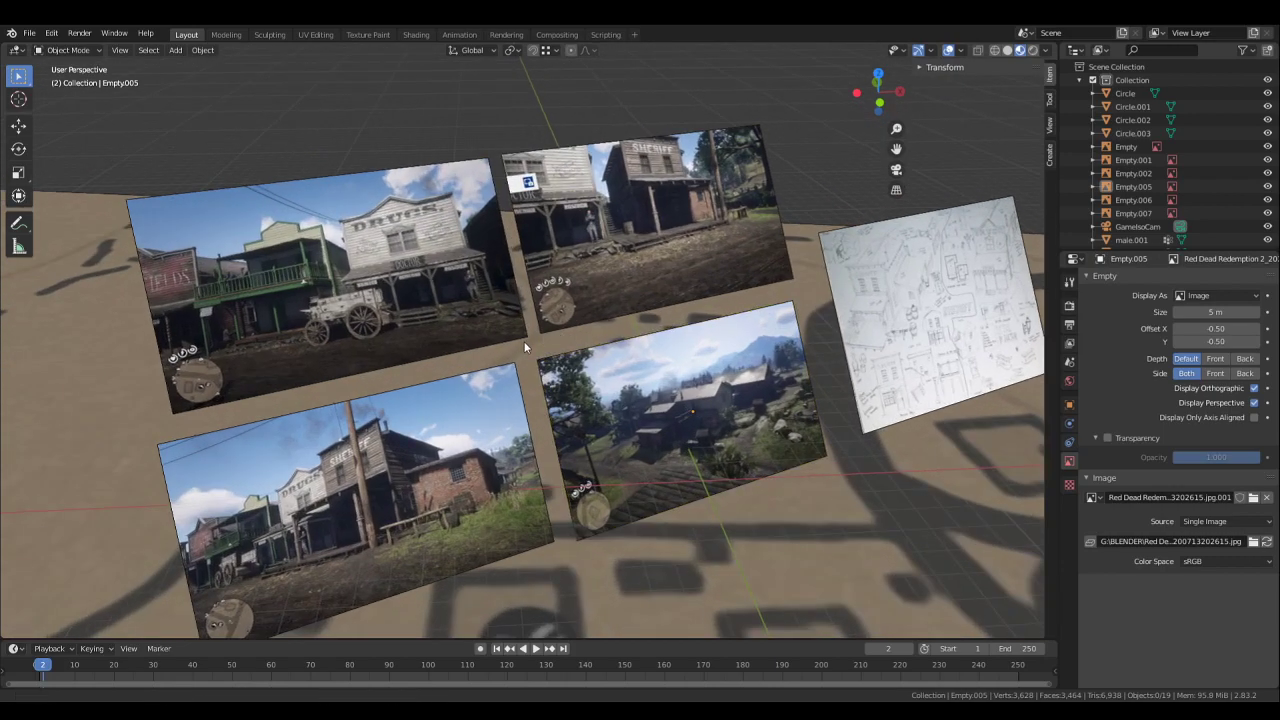
{"action": "middle_click_drag", "start_coordinate": [524, 345], "coordinate": [492, 250], "text": "shift"}
{"action": "scroll", "coordinate": [726, 429], "scroll_direction": "down", "scroll_amount": 2}
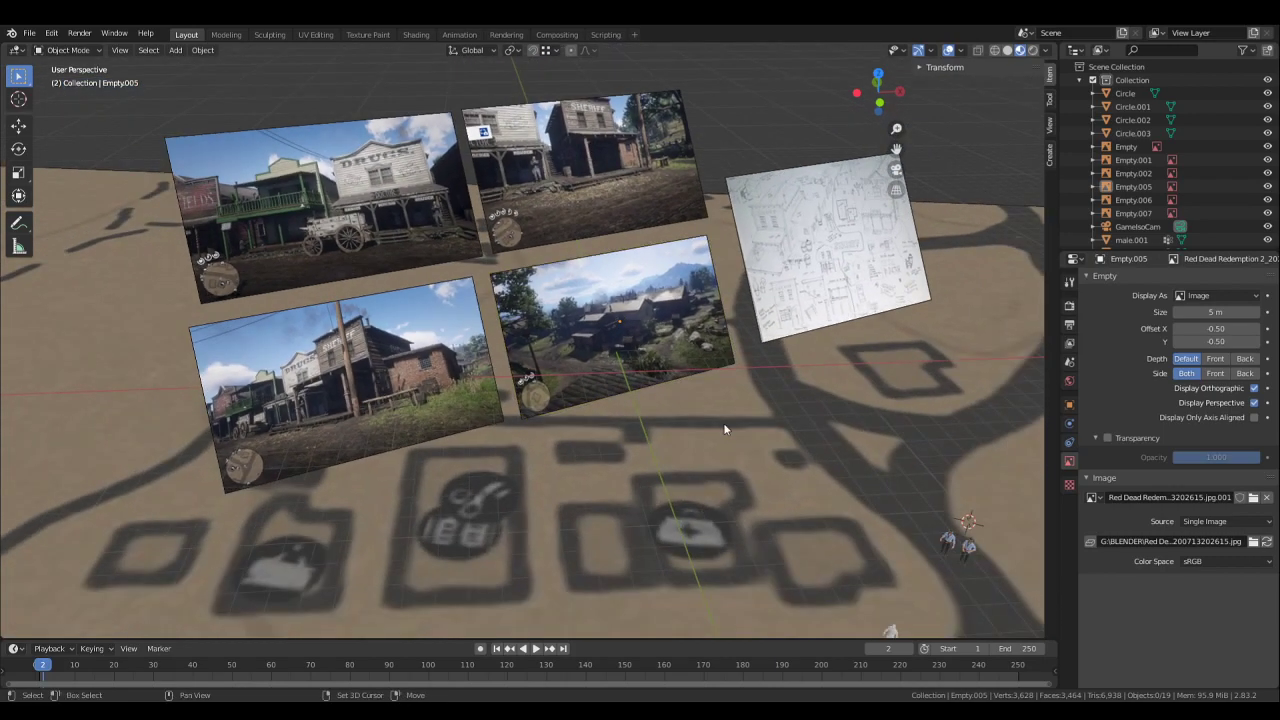
{"action": "middle_click_drag", "start_coordinate": [750, 485], "coordinate": [700, 396], "text": "shift"}
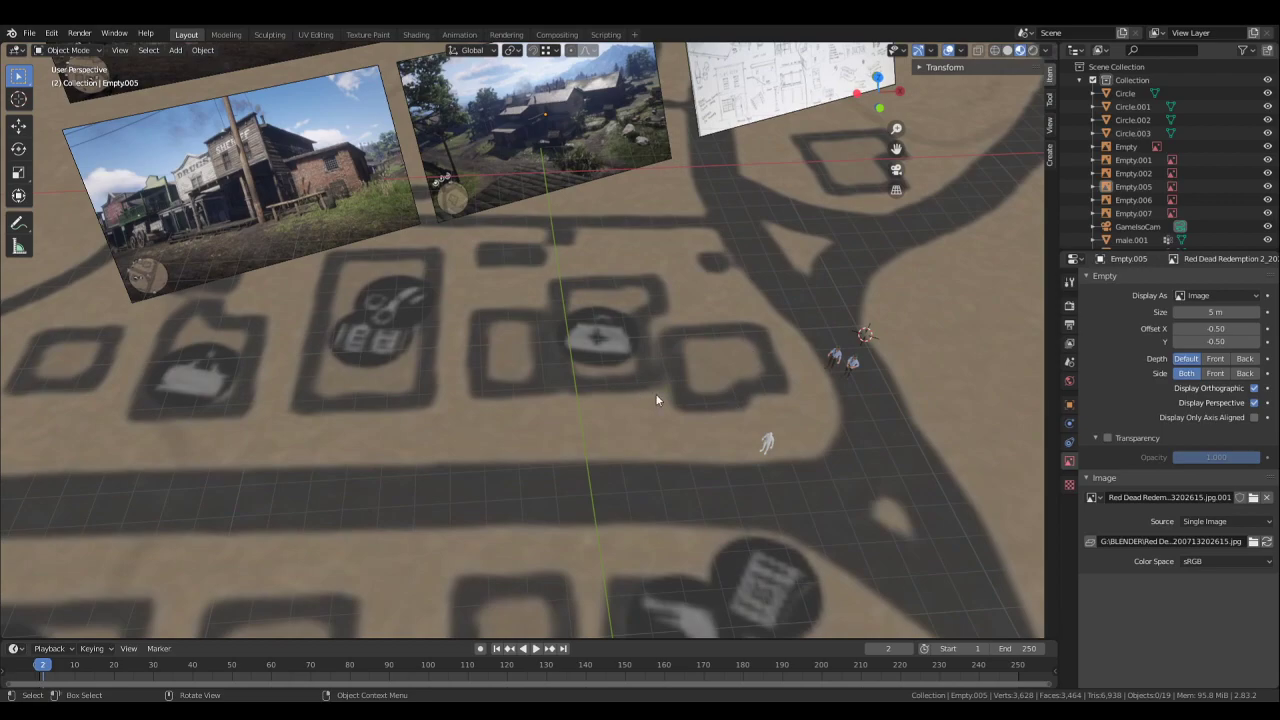
{"action": "scroll", "coordinate": [672, 391], "scroll_direction": "down", "scroll_amount": 3}
{"action": "middle_click_drag", "start_coordinate": [735, 340], "coordinate": [713, 323]}
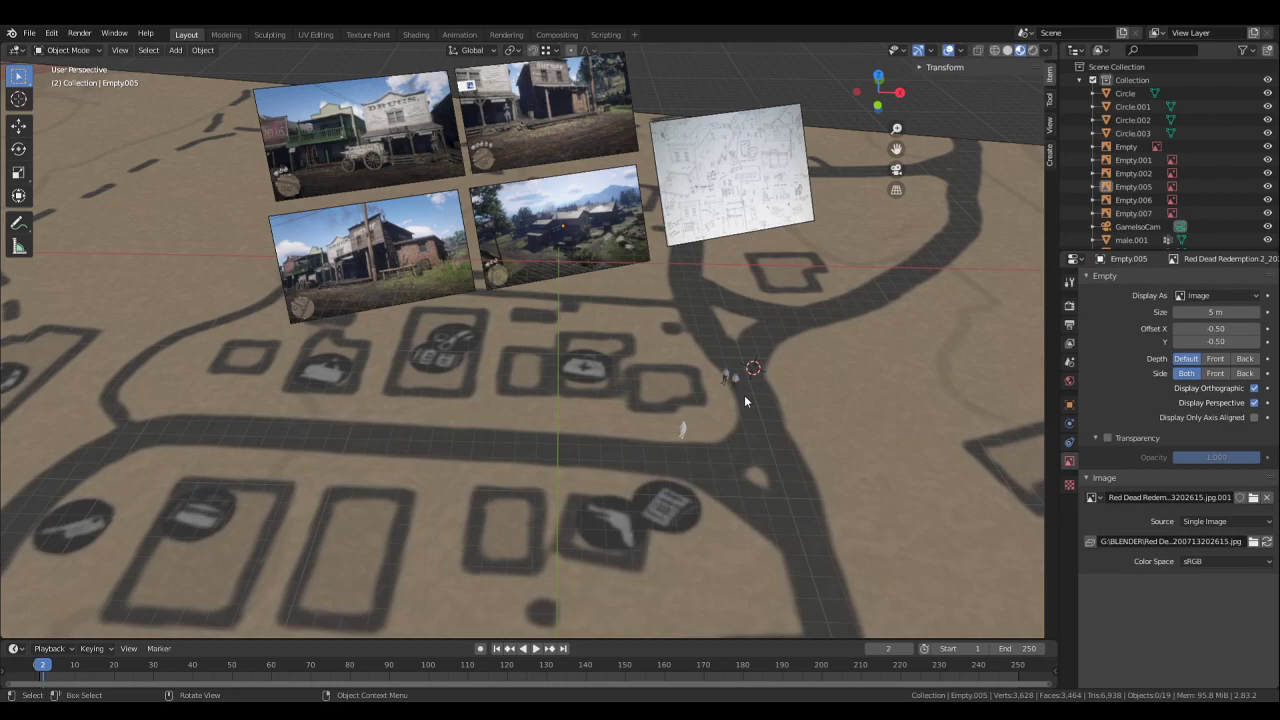
{"action": "mouse_move", "coordinate": [741, 403]}
{"action": "middle_mouse_down"}
{"action": "mouse_move", "coordinate": [766, 387]}
{"action": "mouse_move", "coordinate": [731, 372]}
{"action": "mouse_move", "coordinate": [740, 333]}
{"action": "mouse_move", "coordinate": [718, 373]}
{"action": "mouse_move", "coordinate": [727, 395]}
{"action": "mouse_move", "coordinate": [635, 380]}
{"action": "mouse_move", "coordinate": [739, 399]}
{"action": "mouse_move", "coordinate": [666, 431]}
{"action": "mouse_move", "coordinate": [683, 399]}
{"action": "middle_mouse_up"}
{"action": "scroll", "coordinate": [663, 389], "scroll_direction": "up", "scroll_amount": 5}
{"action": "scroll", "coordinate": [682, 393], "scroll_direction": "down", "scroll_amount": 8}
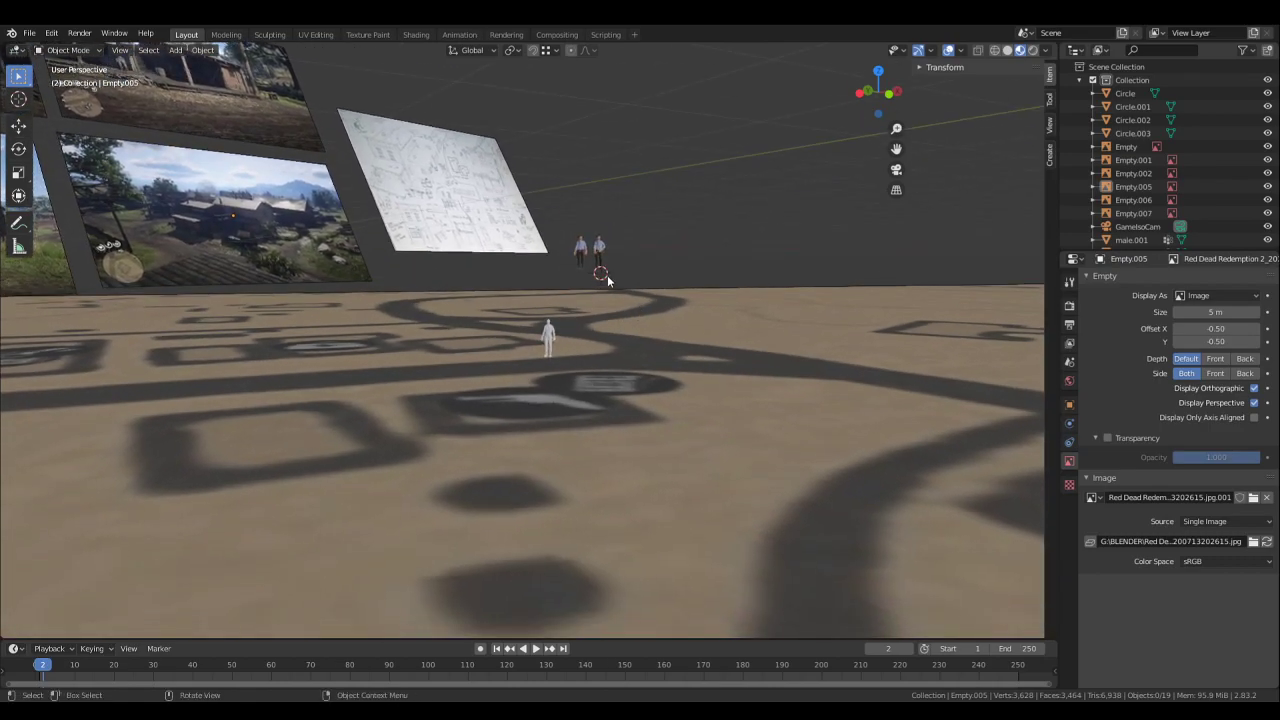
- Isolate the two cowboy characters, inspect them from several angles, and restore the full scene
{"action": "left_click_drag", "start_coordinate": [607, 276], "coordinate": [566, 222]}
{"action": "key", "text": "KP_Divide"}
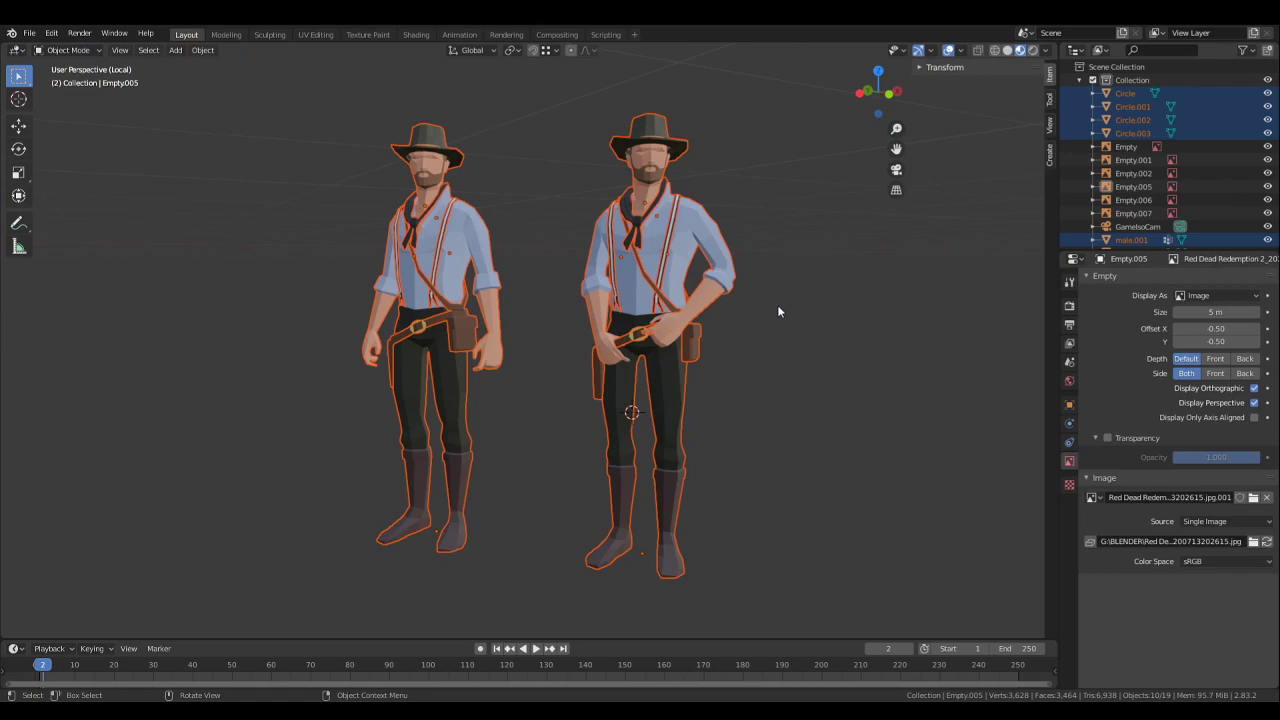
{"action": "left_click", "coordinate": [778, 308]}
{"action": "mouse_move", "coordinate": [750, 358]}
{"action": "middle_mouse_down"}
{"action": "mouse_move", "coordinate": [797, 361]}
{"action": "mouse_move", "coordinate": [764, 365]}
{"action": "middle_mouse_up"}
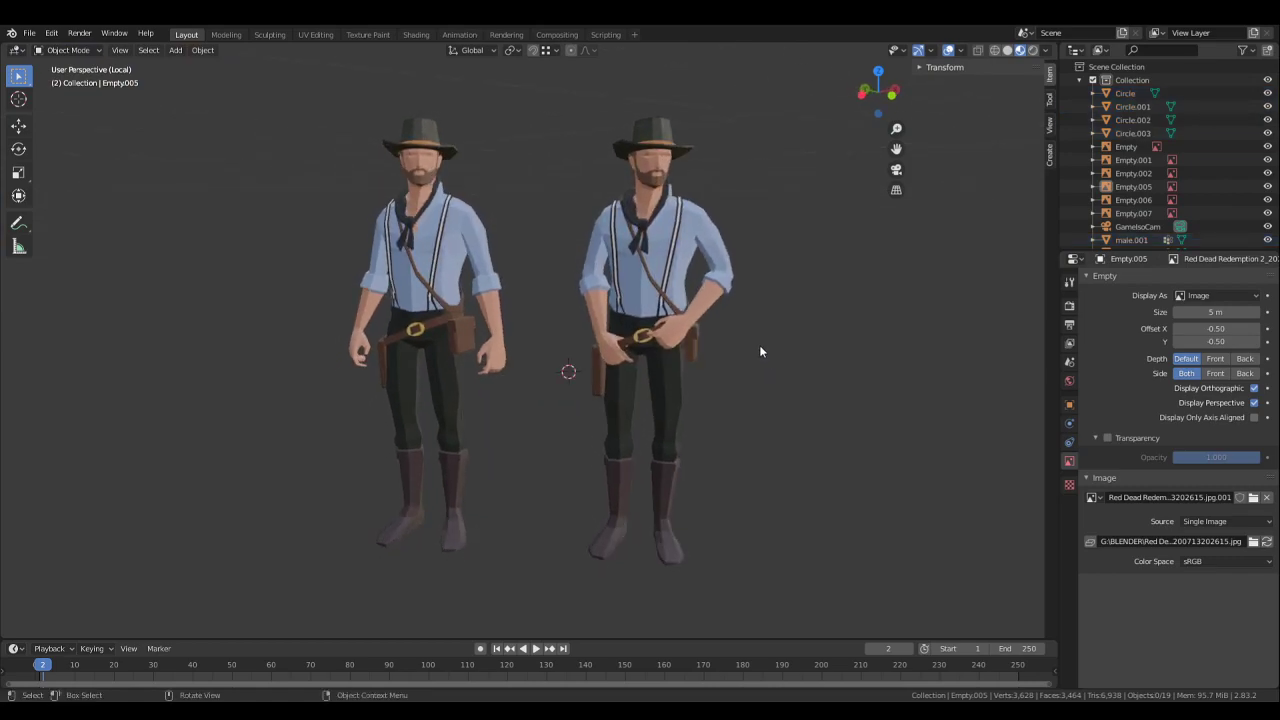
{"action": "middle_click_drag", "start_coordinate": [808, 349], "coordinate": [718, 304]}
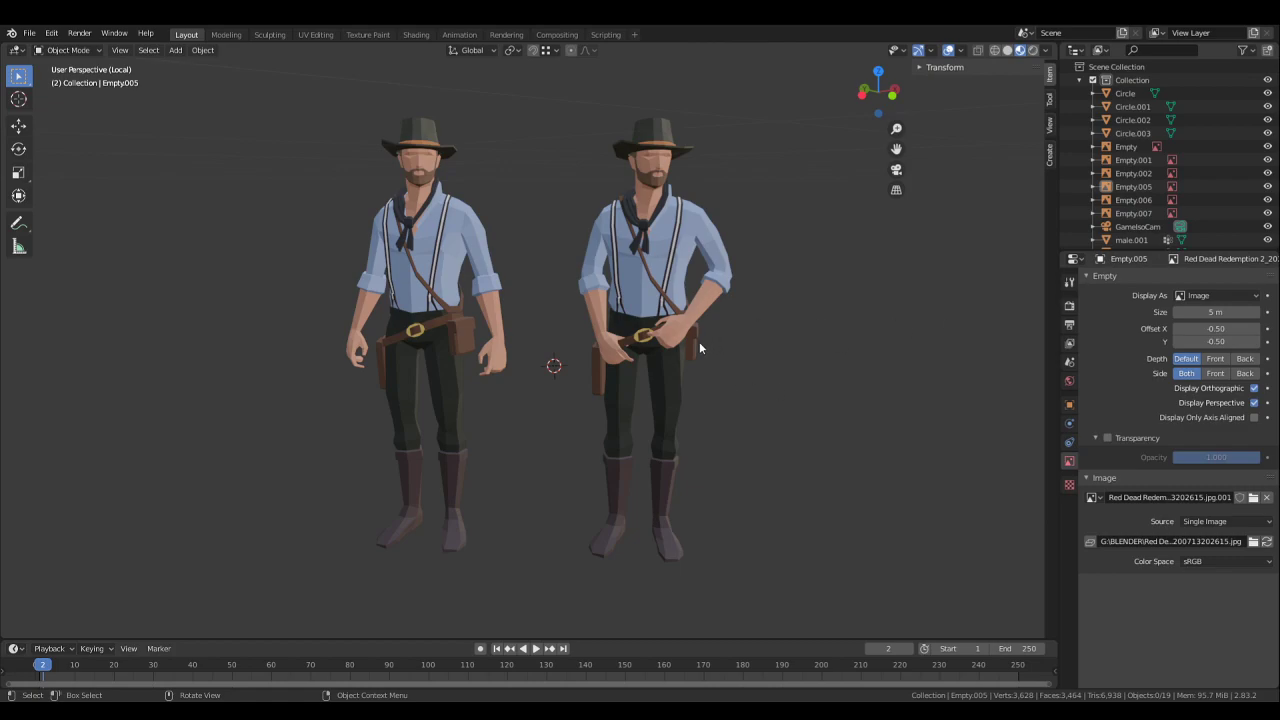
{"action": "middle_click_drag", "start_coordinate": [700, 348], "coordinate": [632, 335]}
{"action": "scroll", "coordinate": [643, 348], "scroll_direction": "down", "scroll_amount": 5}
{"action": "key", "text": "KP_Divide"}
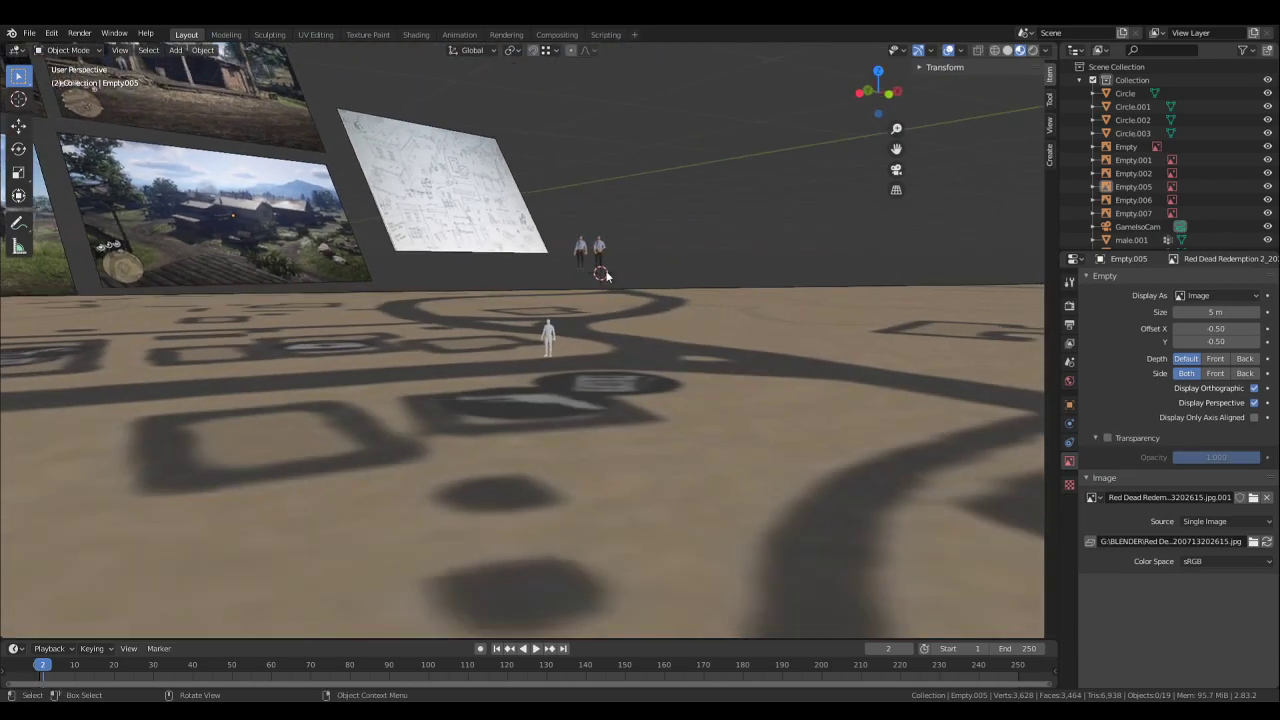
- Place the 3D cursor on the corner building footprint beside the medical-bag symbol and add a cube there
{"action": "middle_click_drag", "start_coordinate": [606, 276], "coordinate": [588, 450]}
{"action": "middle_click_drag", "start_coordinate": [643, 238], "coordinate": [604, 495], "text": "shift"}
{"action": "middle_click_drag", "start_coordinate": [616, 300], "coordinate": [601, 355], "text": "shift"}
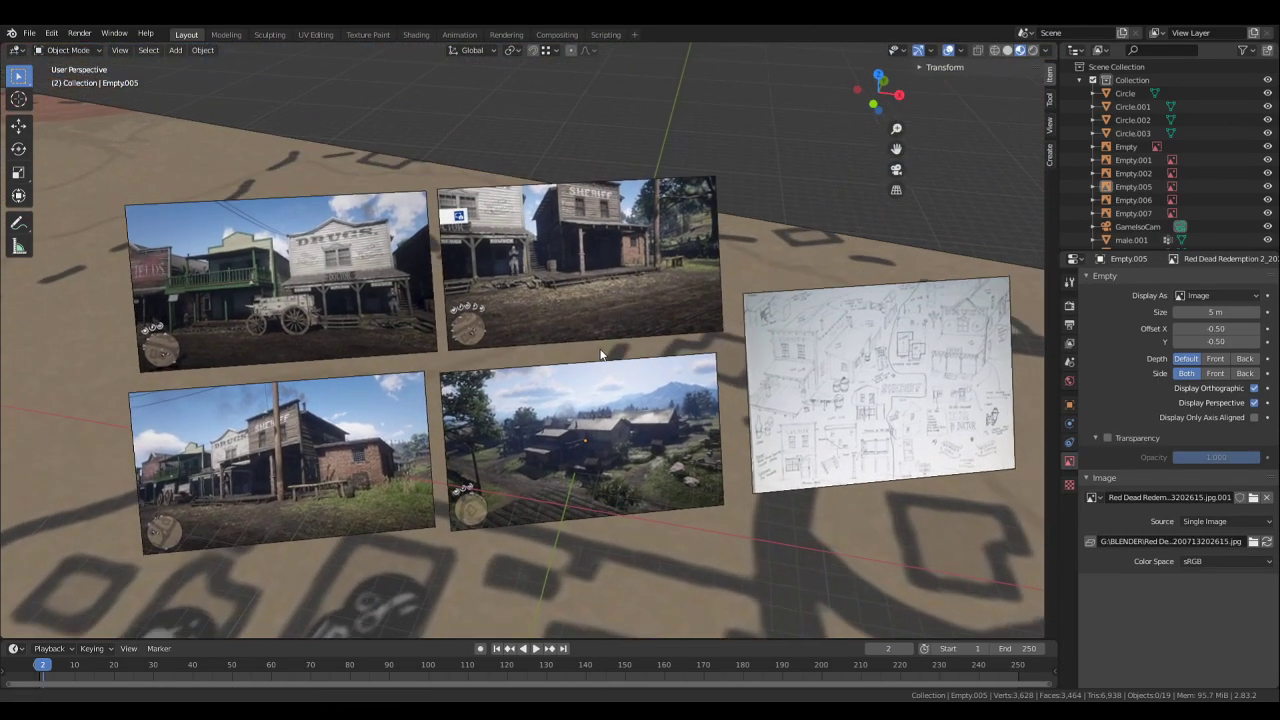
{"action": "scroll", "coordinate": [617, 279], "scroll_direction": "up", "scroll_amount": 5}
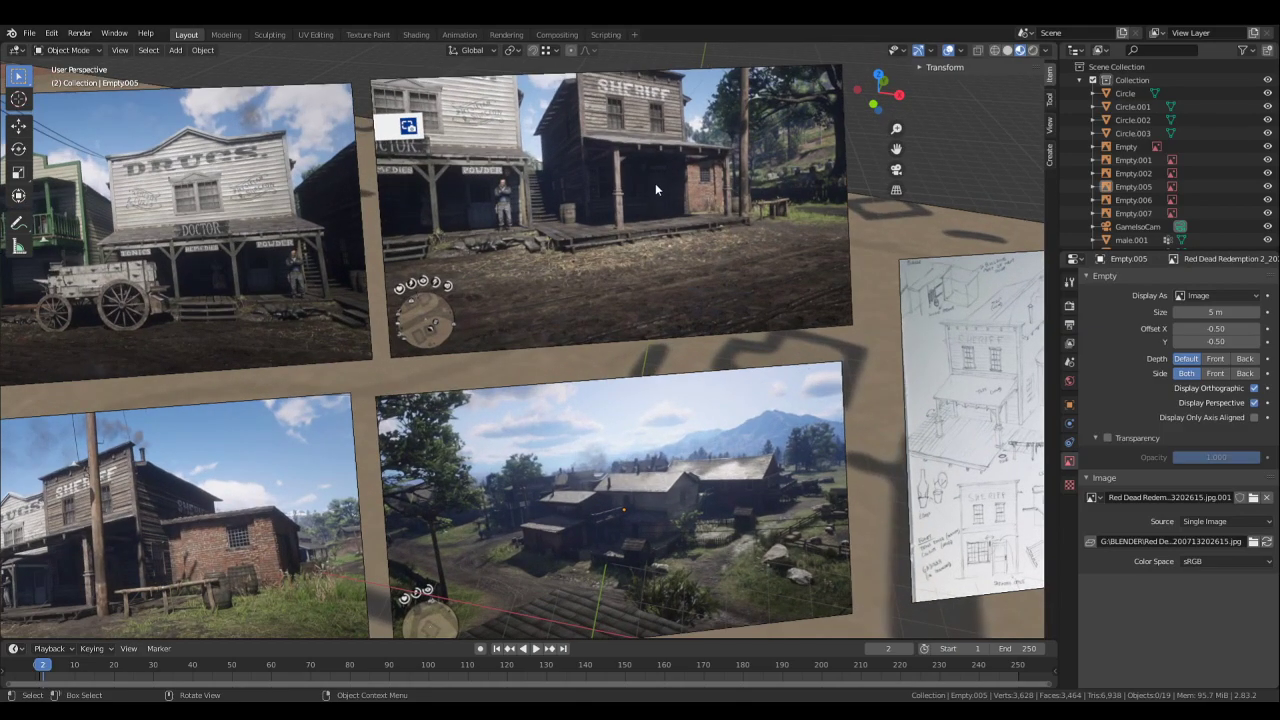
{"action": "scroll", "coordinate": [657, 190], "scroll_direction": "down", "scroll_amount": 4}
{"action": "middle_click_drag", "start_coordinate": [680, 430], "coordinate": [660, 356], "text": "shift"}
{"action": "left_click", "coordinate": [18, 99]}
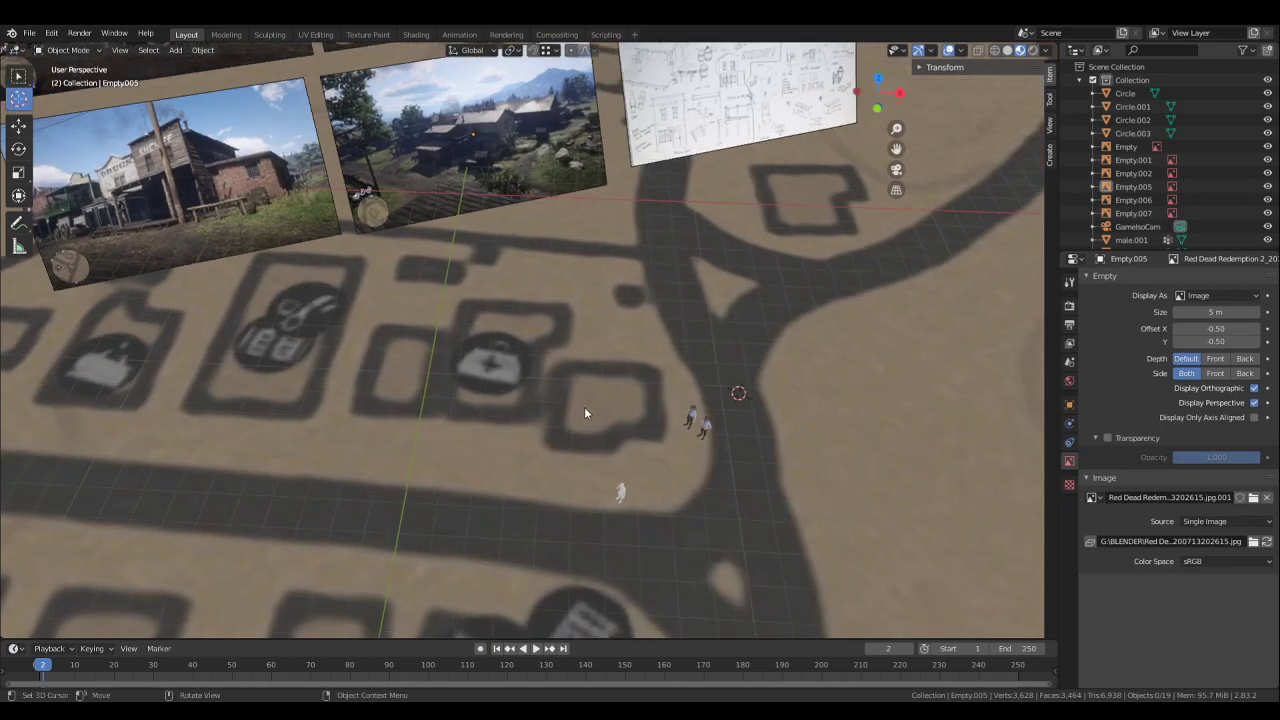
{"action": "key", "text": "shift+a"}
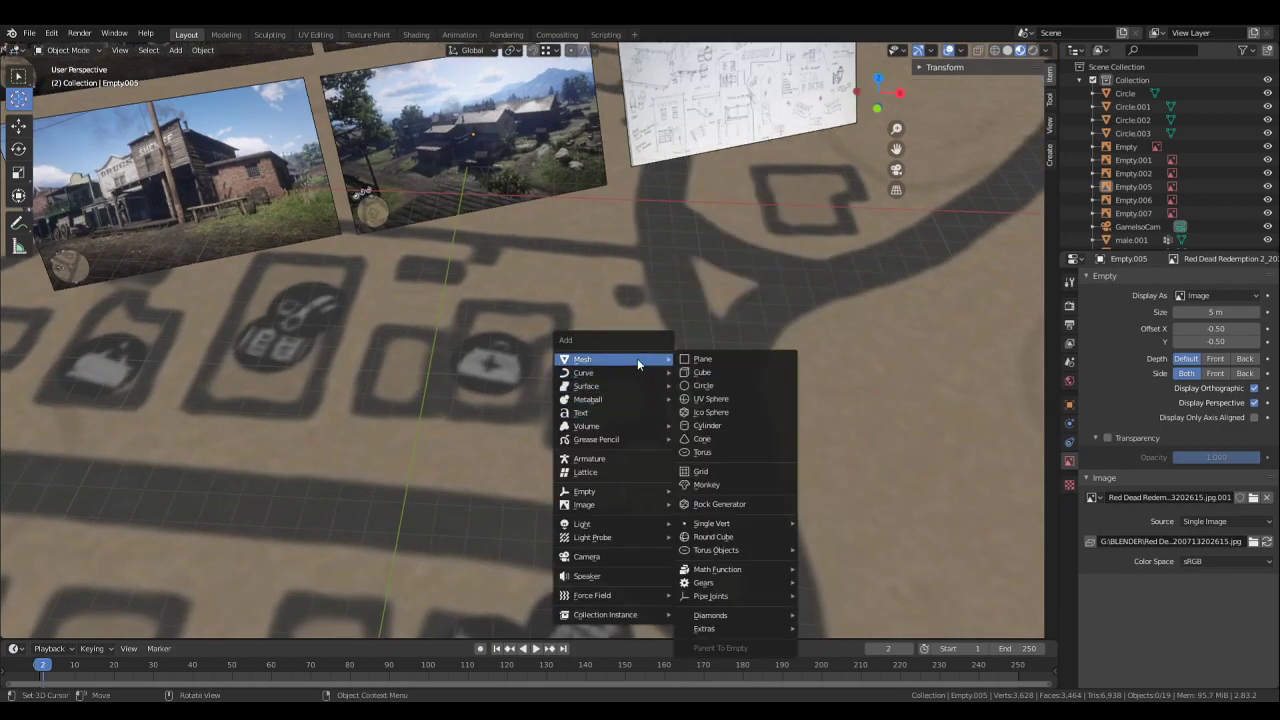
{"action": "key", "text": "Escape"}
{"action": "key", "text": "shift+a"}
{"action": "mouse_move", "coordinate": [600, 338]}
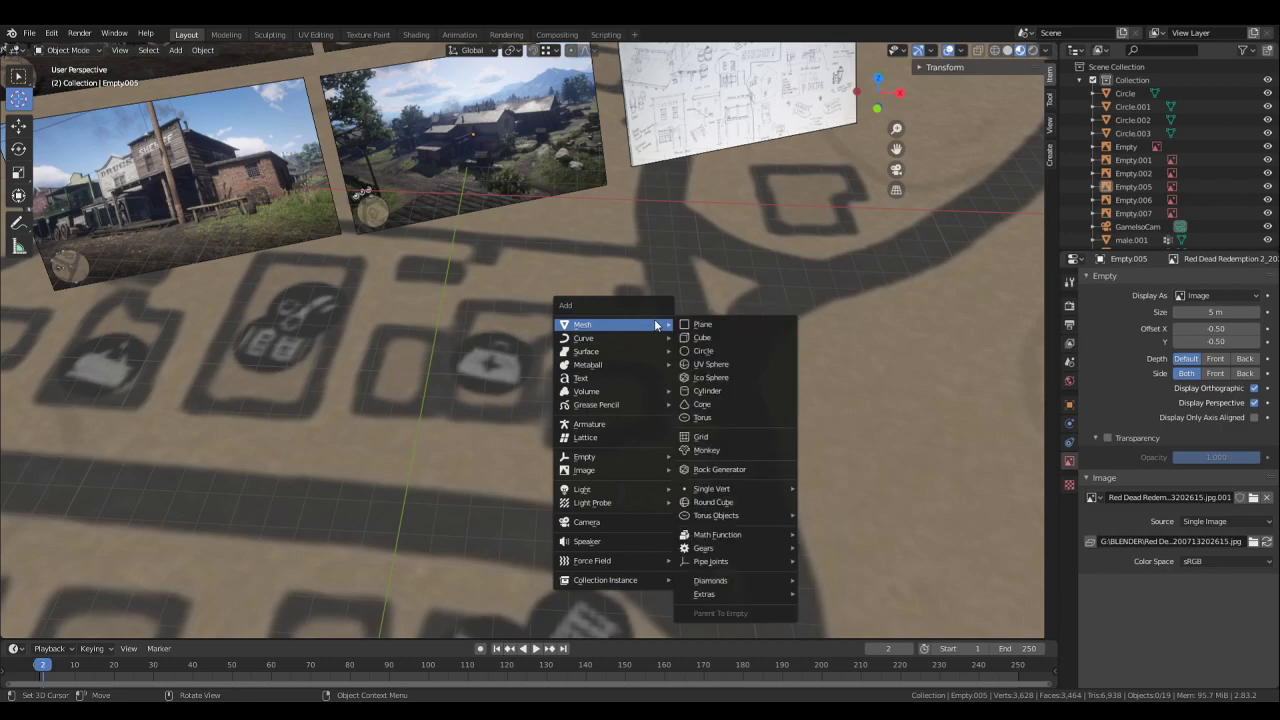
{"action": "left_click", "coordinate": [720, 342]}
- Lower the cube along the Z axis towards the map surface, starting with about 1.3 m
{"action": "middle_click_drag", "start_coordinate": [776, 423], "coordinate": [603, 377]}
{"action": "scroll", "coordinate": [771, 427], "scroll_direction": "up", "scroll_amount": 2}
{"action": "key", "text": "g"}
{"action": "key", "text": "z"}
{"action": "left_click", "coordinate": [766, 444]}
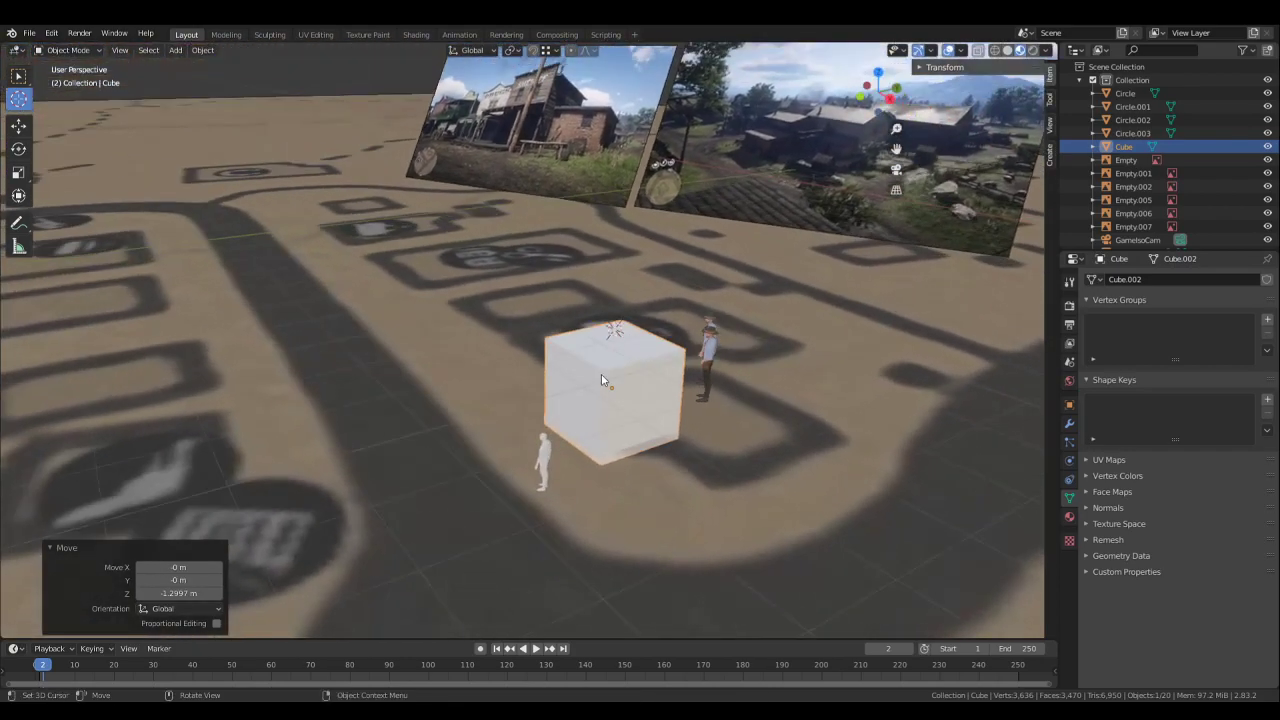
{"action": "key", "text": "g"}
{"action": "key", "text": "z"}
{"action": "left_click", "coordinate": [602, 378]}
- Fine-tune the cube's height on the map and move it about 0.51 m along the Y axis
{"action": "middle_click_drag", "start_coordinate": [850, 472], "coordinate": [669, 490]}
{"action": "key", "text": "g"}
{"action": "key", "text": "z"}
{"action": "left_click", "coordinate": [725, 393]}
{"action": "key", "text": "g"}
{"action": "key", "text": "y"}
{"action": "left_click", "coordinate": [714, 426]}
- Lengthen the cube along Y and scale it by 1.18 along X to match the corner footprint
{"action": "middle_click_drag", "start_coordinate": [459, 236], "coordinate": [555, 338], "text": "shift"}
{"action": "scroll", "coordinate": [538, 353], "scroll_direction": "up", "scroll_amount": 3}
{"action": "scroll", "coordinate": [705, 336], "scroll_direction": "down", "scroll_amount": 2}
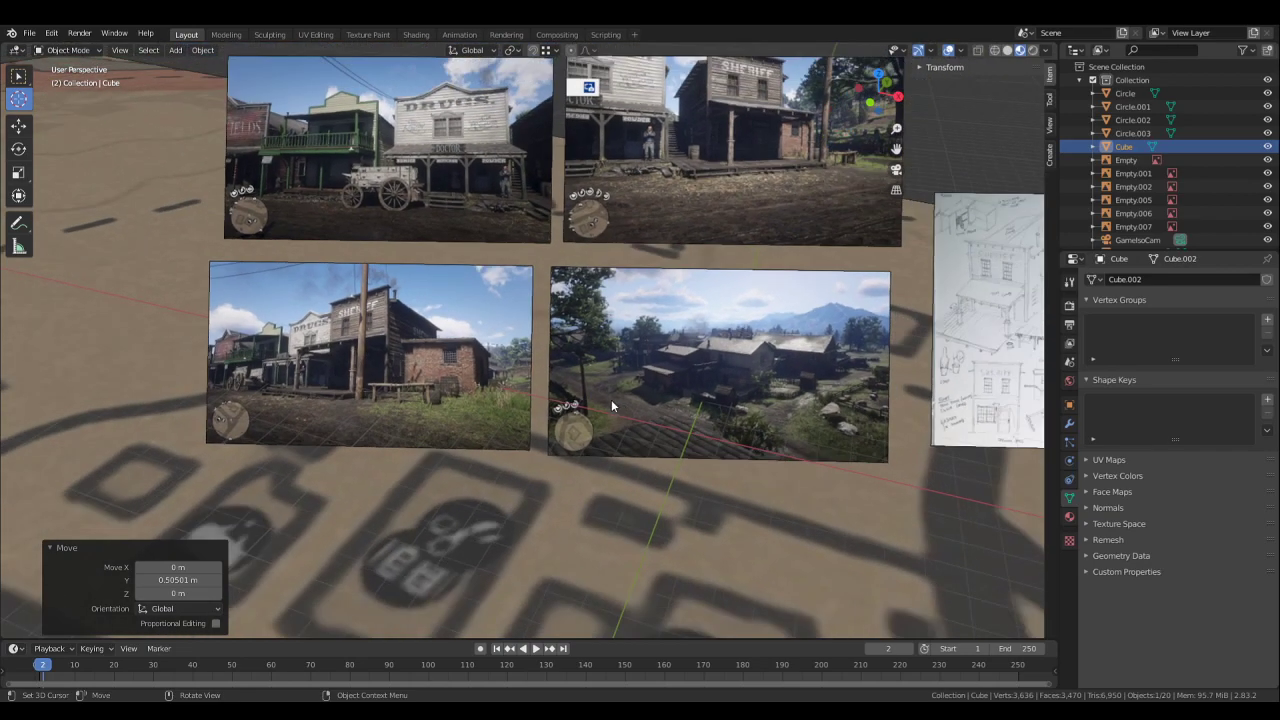
{"action": "middle_click_drag", "start_coordinate": [611, 402], "coordinate": [788, 407]}
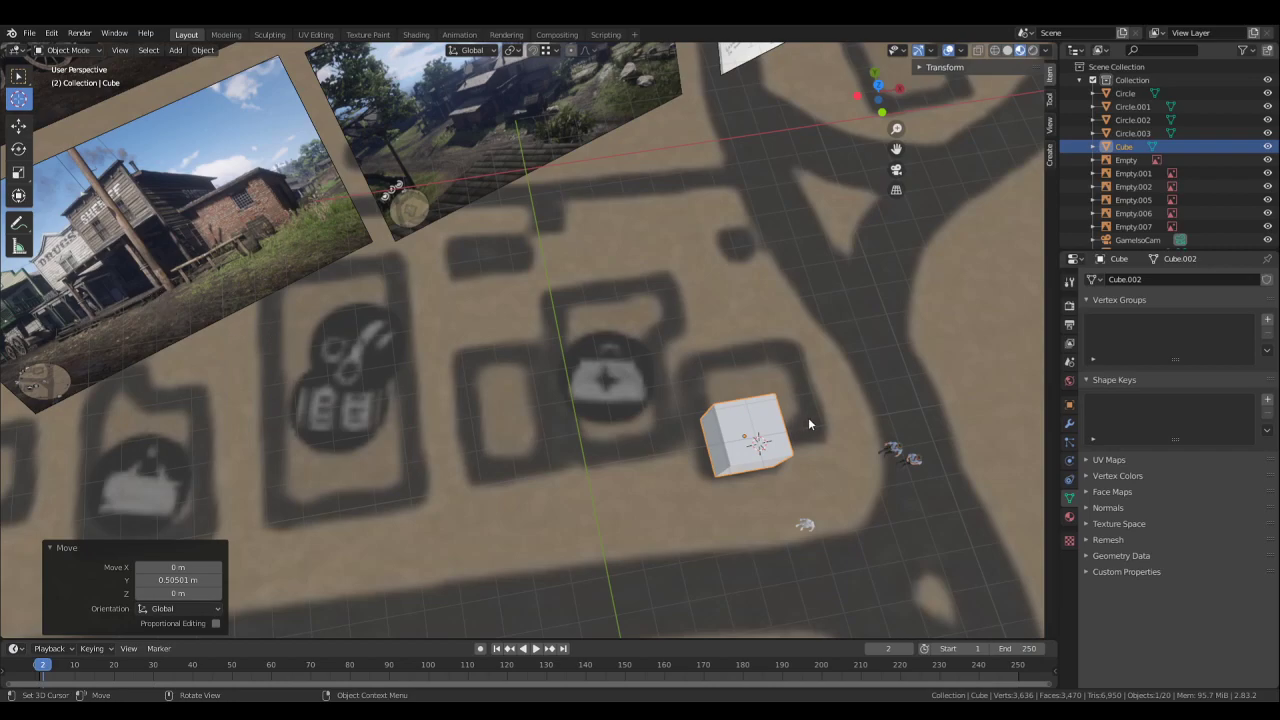
{"action": "middle_click_drag", "start_coordinate": [808, 417], "coordinate": [637, 364], "text": "shift"}
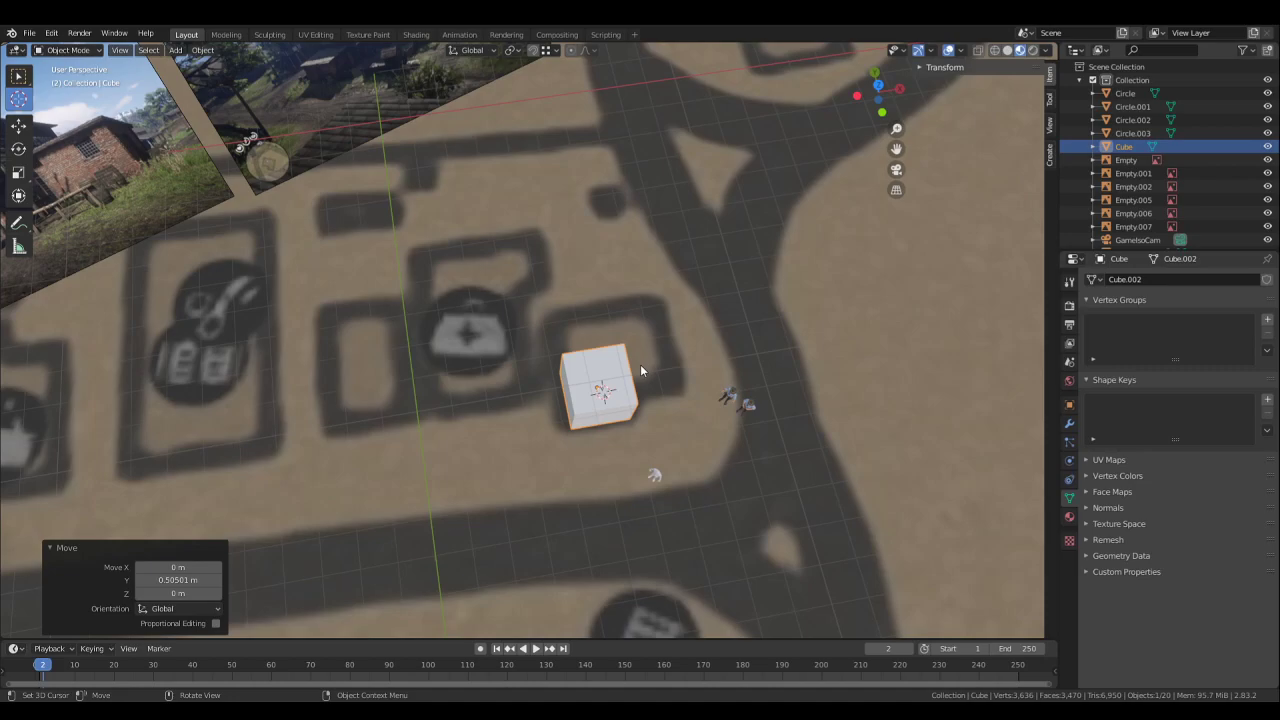
{"action": "mouse_move", "coordinate": [640, 364]}
{"action": "middle_mouse_down"}
{"action": "mouse_move", "coordinate": [646, 385]}
{"action": "mouse_move", "coordinate": [709, 400]}
{"action": "mouse_move", "coordinate": [585, 284]}
{"action": "mouse_move", "coordinate": [507, 165]}
{"action": "mouse_move", "coordinate": [620, 330]}
{"action": "mouse_move", "coordinate": [660, 362]}
{"action": "mouse_move", "coordinate": [645, 355]}
{"action": "mouse_move", "coordinate": [642, 392]}
{"action": "mouse_move", "coordinate": [635, 357]}
{"action": "mouse_move", "coordinate": [708, 412]}
{"action": "mouse_move", "coordinate": [594, 291]}
{"action": "mouse_move", "coordinate": [528, 340]}
{"action": "mouse_move", "coordinate": [715, 344]}
{"action": "mouse_move", "coordinate": [791, 319]}
{"action": "mouse_move", "coordinate": [675, 412]}
{"action": "mouse_move", "coordinate": [723, 399]}
{"action": "mouse_move", "coordinate": [414, 491]}
{"action": "middle_mouse_up"}
{"action": "key", "text": "s"}
{"action": "key", "text": "y"}
{"action": "left_click", "coordinate": [779, 329]}
{"action": "key", "text": "s"}
{"action": "key", "text": "x"}
{"action": "left_click", "coordinate": [866, 325]}
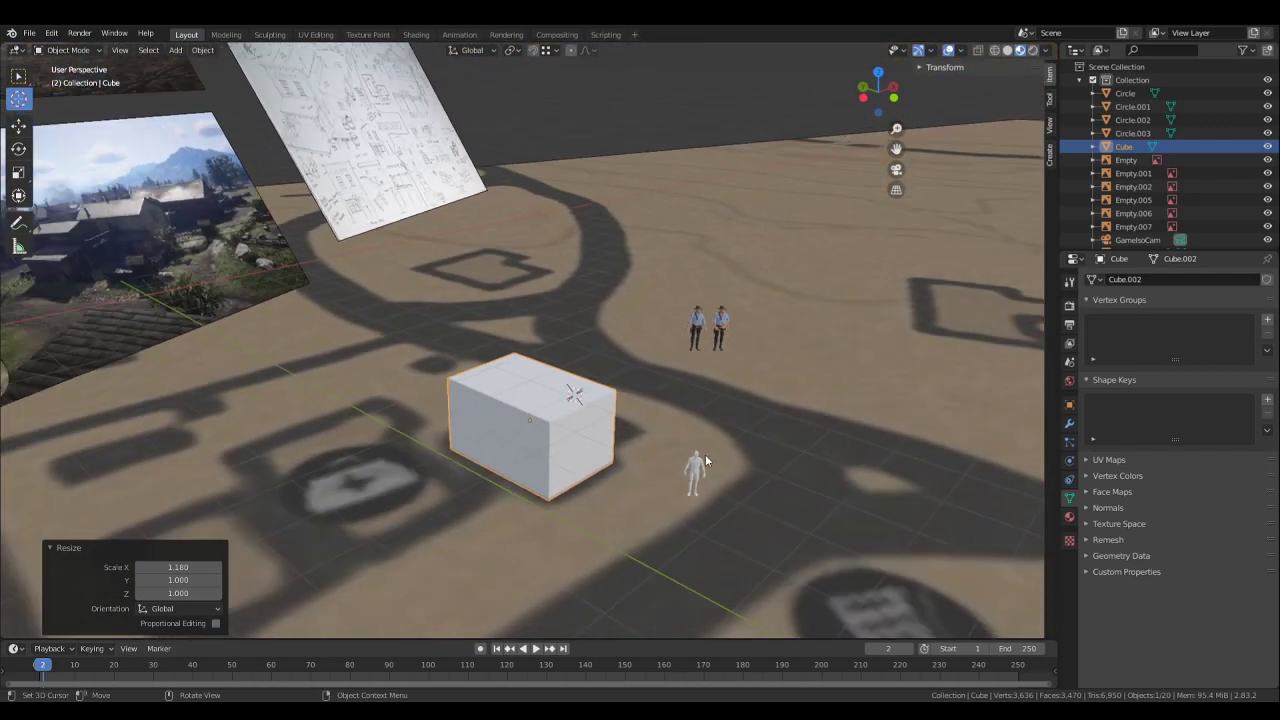
- Examine the whole town map and compare the cube with the surrounding building footprints and roads
{"action": "middle_click_drag", "start_coordinate": [705, 454], "coordinate": [766, 408]}
{"action": "middle_click_drag", "start_coordinate": [701, 333], "coordinate": [833, 366], "text": "shift"}
{"action": "middle_click_drag", "start_coordinate": [764, 425], "coordinate": [714, 460], "text": "shift"}
{"action": "scroll", "coordinate": [694, 350], "scroll_direction": "down", "scroll_amount": 2}
{"action": "scroll", "coordinate": [688, 446], "scroll_direction": "down", "scroll_amount": 4}
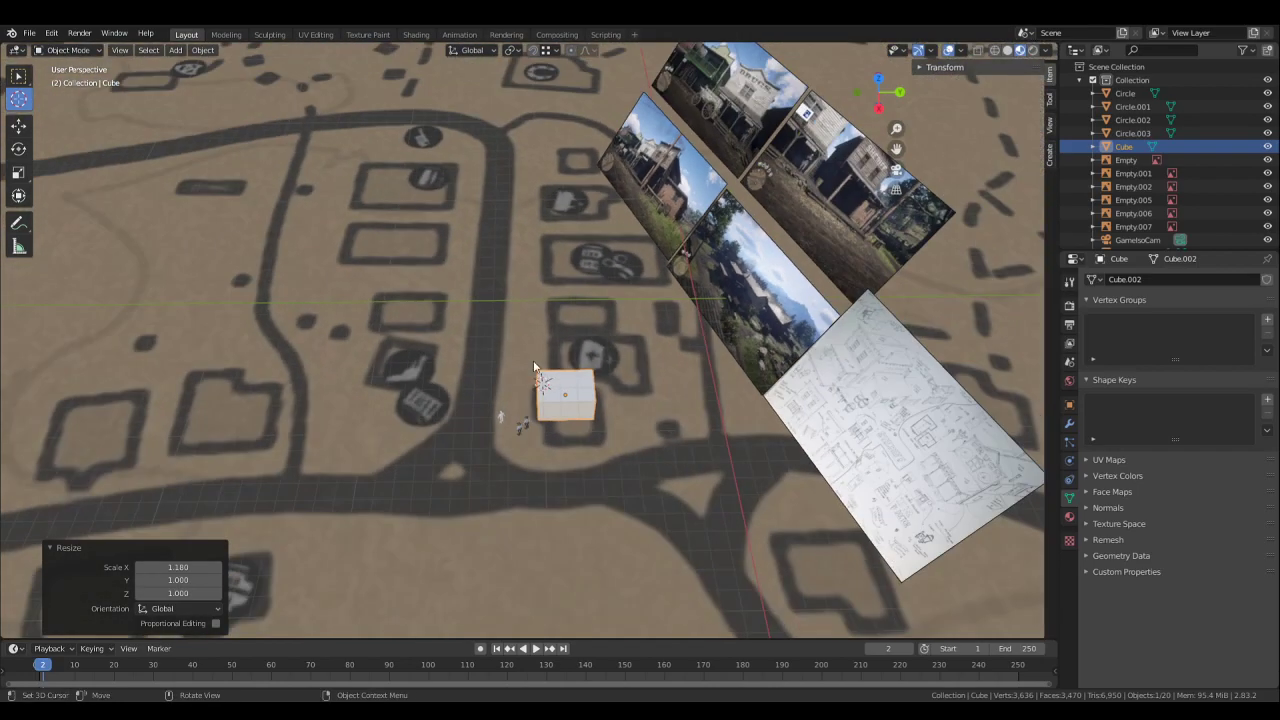
{"action": "scroll", "coordinate": [562, 369], "scroll_direction": "down", "scroll_amount": 2}
{"action": "middle_click_drag", "start_coordinate": [612, 357], "coordinate": [594, 408], "text": "shift"}
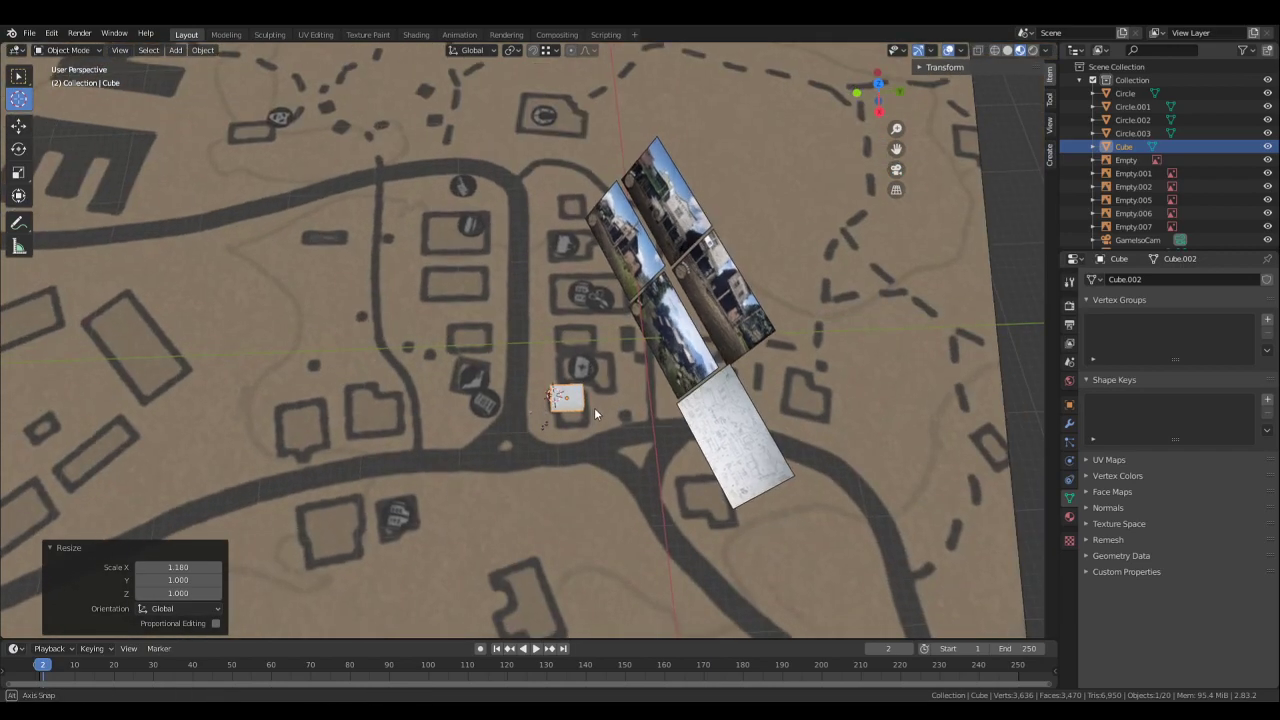
{"action": "scroll", "coordinate": [594, 408], "scroll_direction": "down", "scroll_amount": 2}
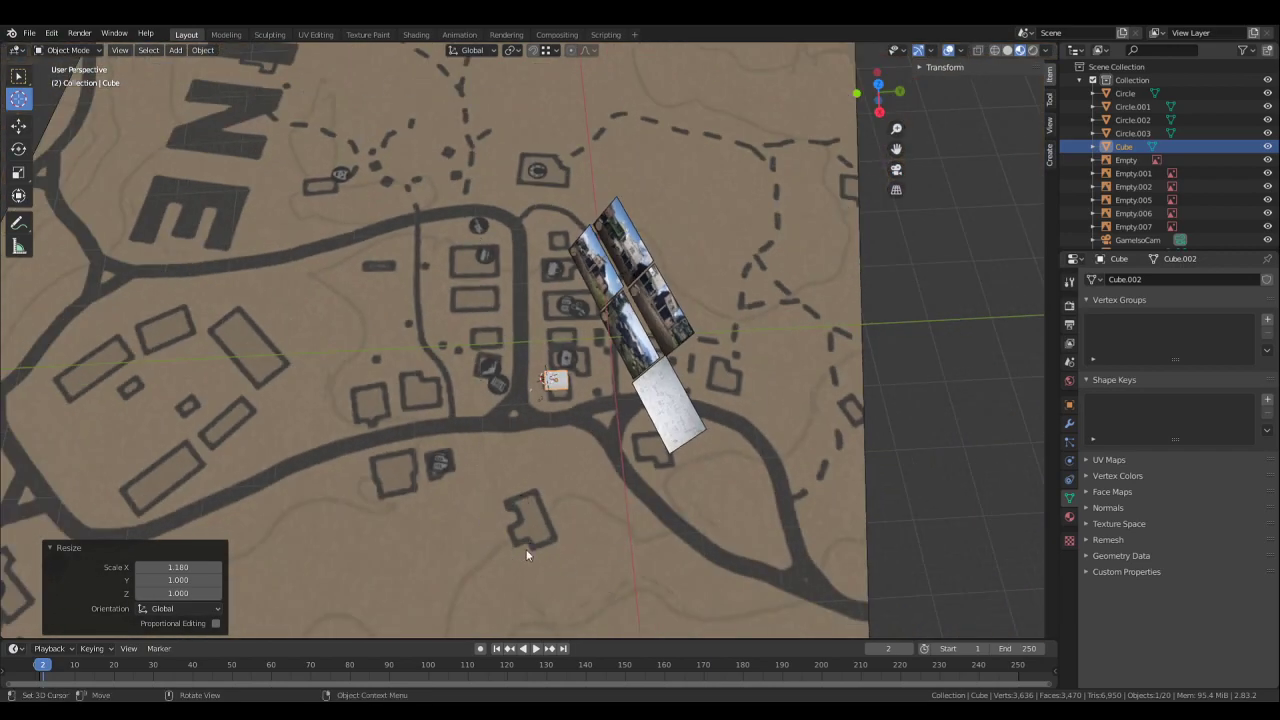
- Stretch the cube slightly along Y and reposition it along Y over its footprint
{"action": "scroll", "coordinate": [548, 348], "scroll_direction": "up", "scroll_amount": 5}
{"action": "middle_click_drag", "start_coordinate": [710, 449], "coordinate": [685, 325]}
{"action": "key", "text": "s"}
{"action": "key", "text": "y"}
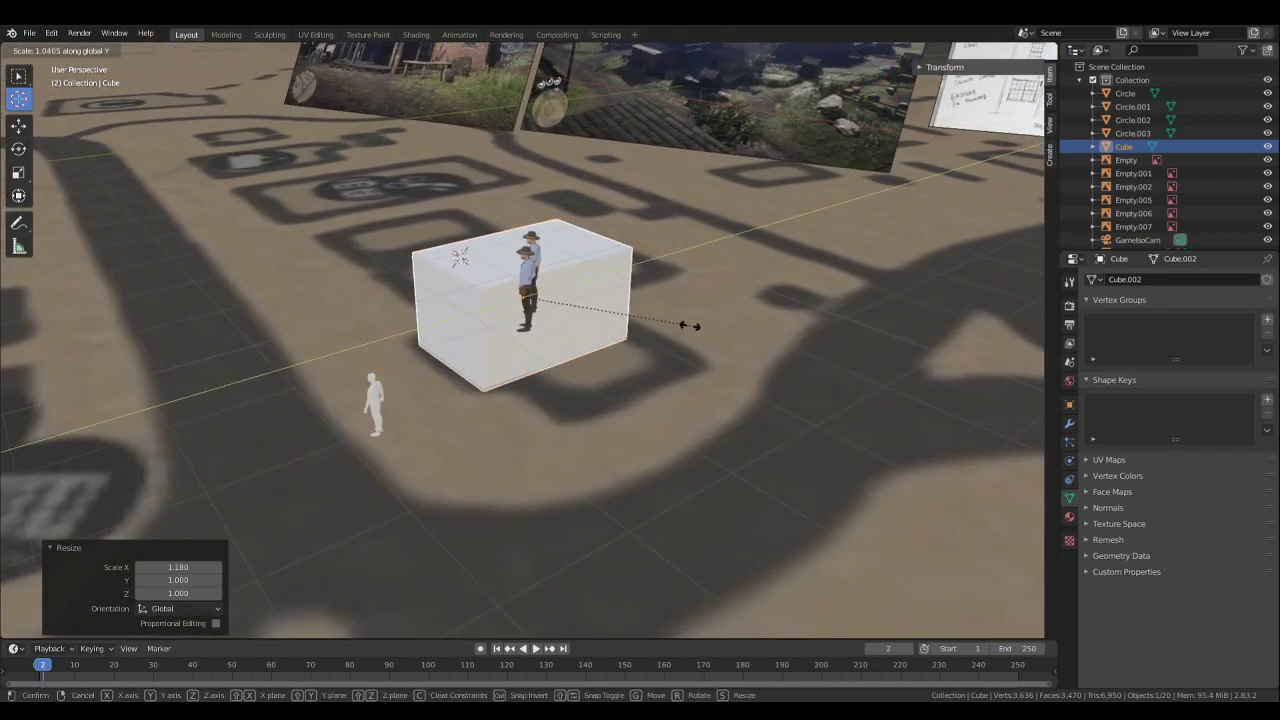
{"action": "left_click", "coordinate": [703, 332]}
{"action": "key", "text": "g"}
{"action": "key", "text": "y"}
{"action": "left_click", "coordinate": [658, 336]}
- Move the sheriff's office side-view photo out of the photo group towards the cube and adjust it along X
{"action": "middle_click_drag", "start_coordinate": [658, 336], "coordinate": [621, 368]}
{"action": "middle_click_drag", "start_coordinate": [379, 249], "coordinate": [348, 279]}
{"action": "left_click", "coordinate": [107, 250]}
{"action": "key", "text": "g"}
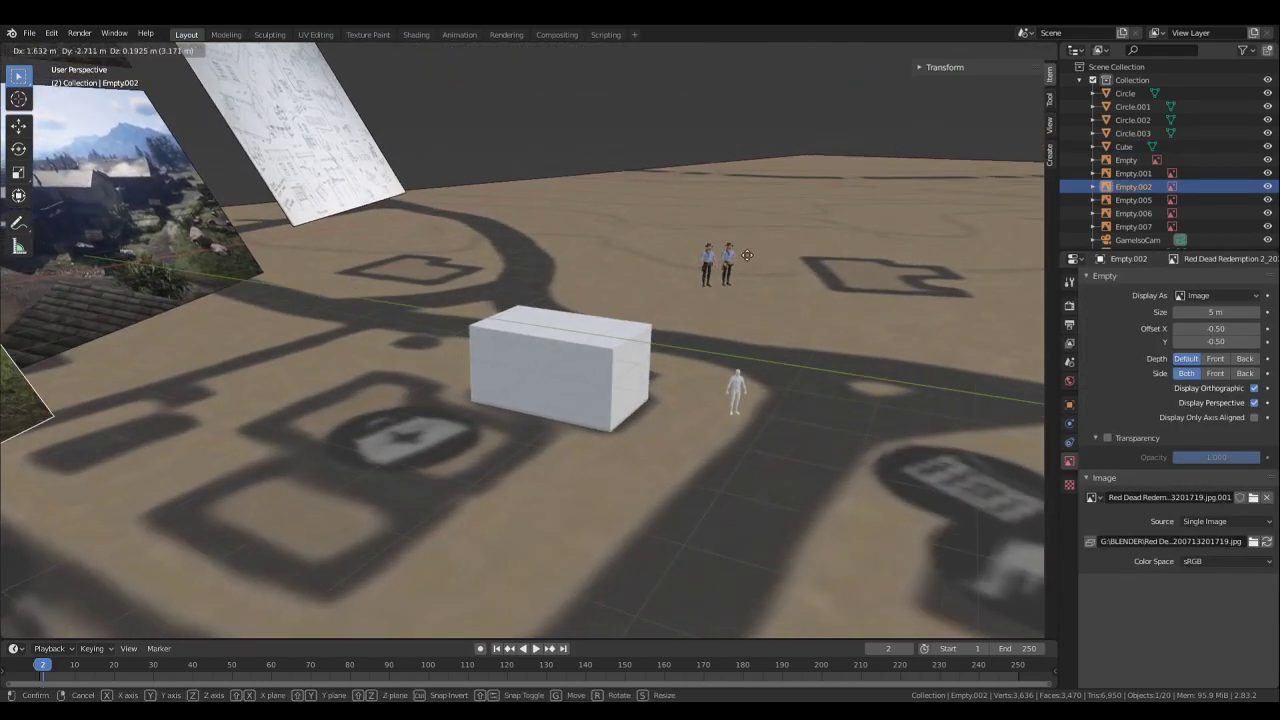
{"action": "left_click", "coordinate": [704, 329]}
{"action": "middle_click_drag", "start_coordinate": [704, 329], "coordinate": [640, 379]}
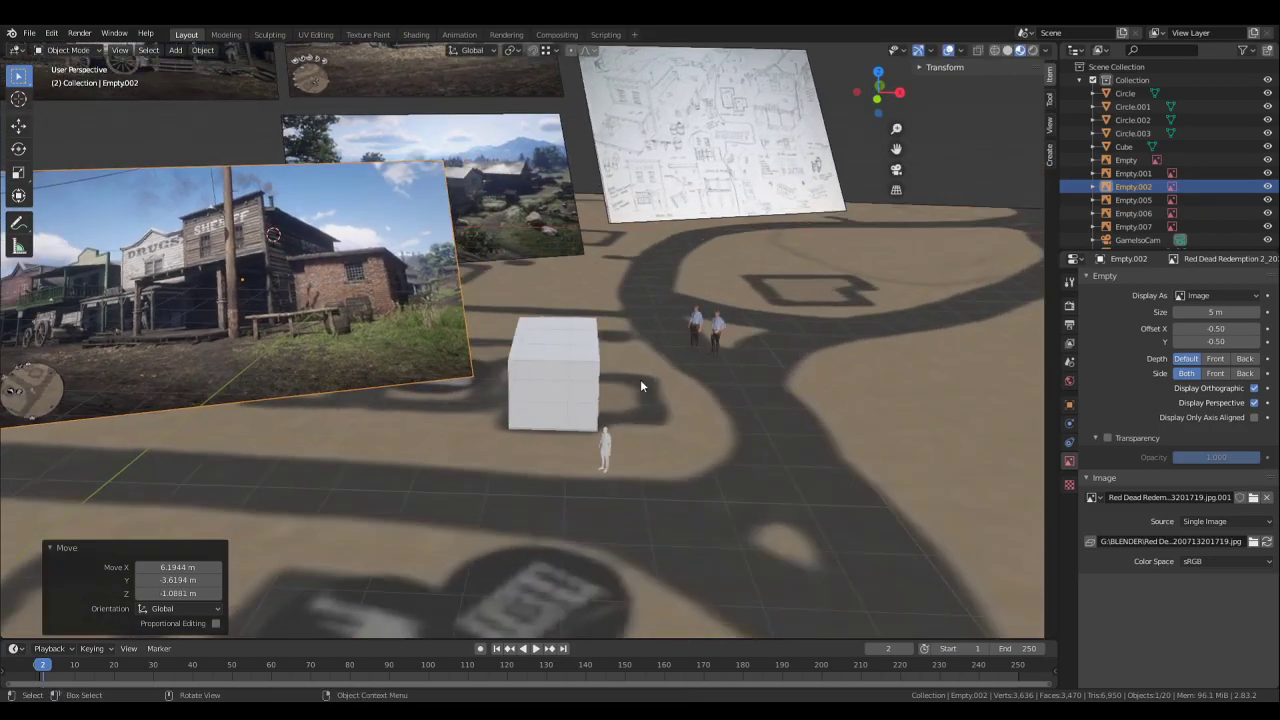
{"action": "key", "text": "g"}
{"action": "key", "text": "x"}
{"action": "left_click", "coordinate": [629, 300]}
- Rotate the sheriff's office photo by about 7.34° and shift it horizontally to stand behind the cube
{"action": "key", "text": "r"}
{"action": "left_click", "coordinate": [605, 335]}
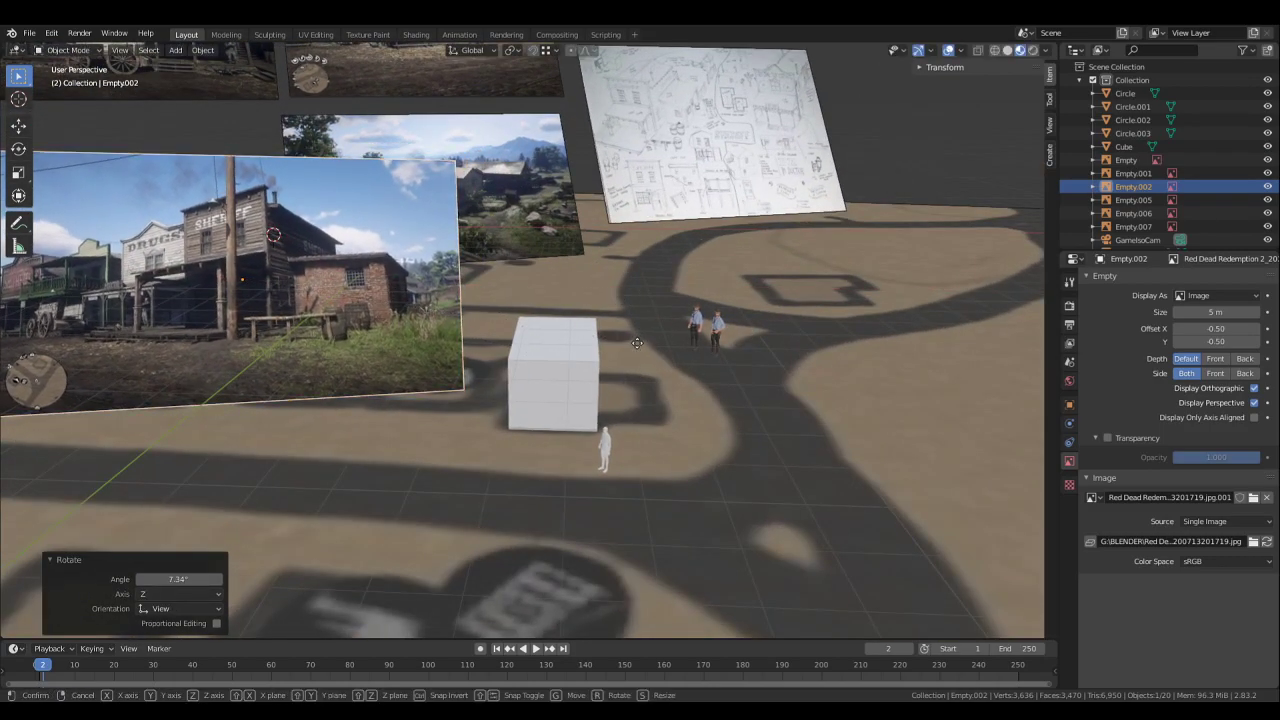
{"action": "key", "text": "g"}
{"action": "key", "text": "shift+z"}
{"action": "left_click", "coordinate": [747, 335]}
- Adjust the plain white human figure's vertical position so it stands at the cube's base
{"action": "middle_click_drag", "start_coordinate": [747, 334], "coordinate": [760, 450]}
{"action": "scroll", "coordinate": [587, 393], "scroll_direction": "up", "scroll_amount": 2}
{"action": "left_click", "coordinate": [755, 434]}
{"action": "key", "text": "g"}
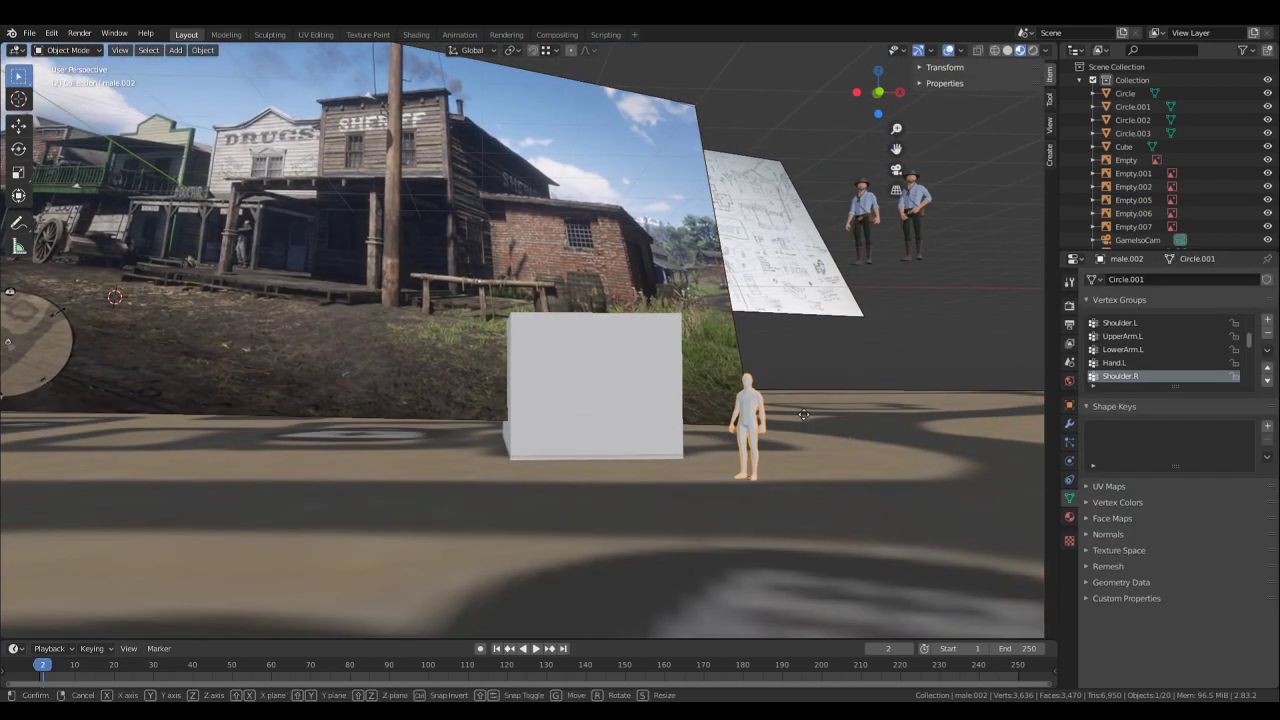
{"action": "key", "text": "z"}
{"action": "left_click", "coordinate": [804, 405]}
- Edit the cube's mesh in face selection and lower its top face by about 0.25 m
{"action": "middle_click_drag", "start_coordinate": [803, 402], "coordinate": [679, 385]}
{"action": "left_click", "coordinate": [675, 385]}
{"action": "left_click", "coordinate": [67, 50]}
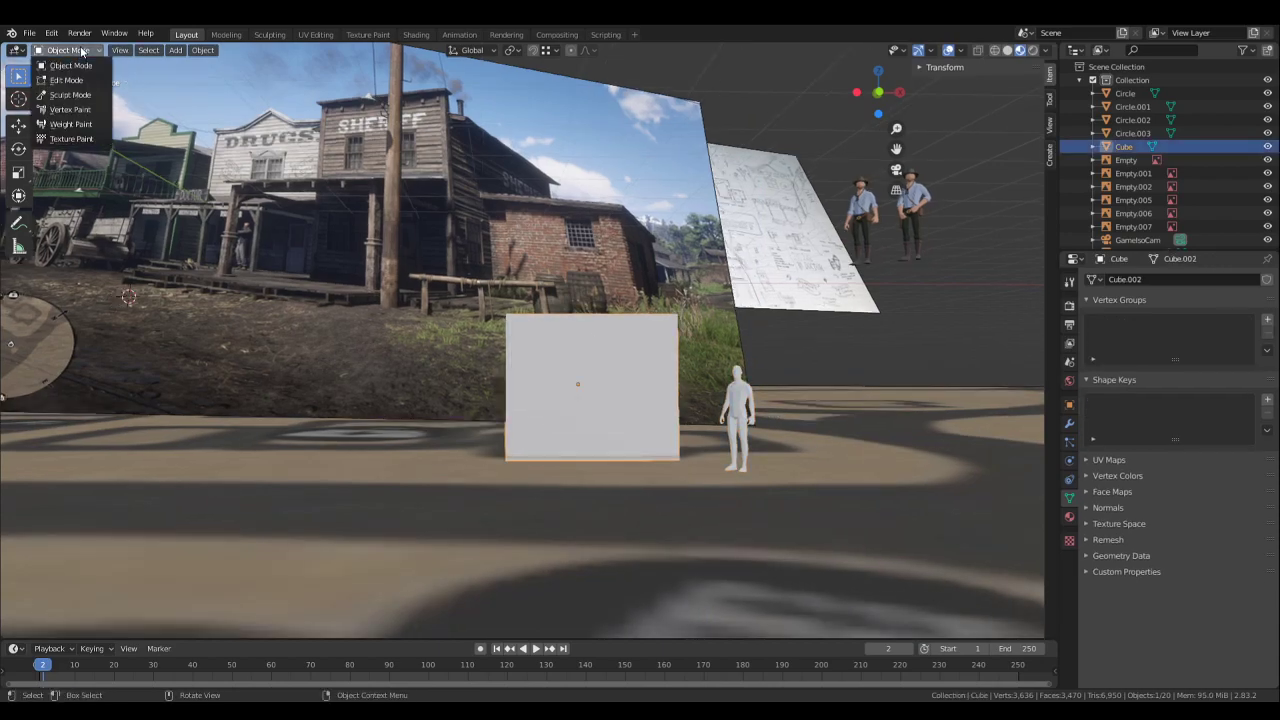
{"action": "left_click", "coordinate": [66, 82]}
{"action": "middle_click_drag", "start_coordinate": [319, 194], "coordinate": [562, 310]}
{"action": "left_click", "coordinate": [139, 51]}
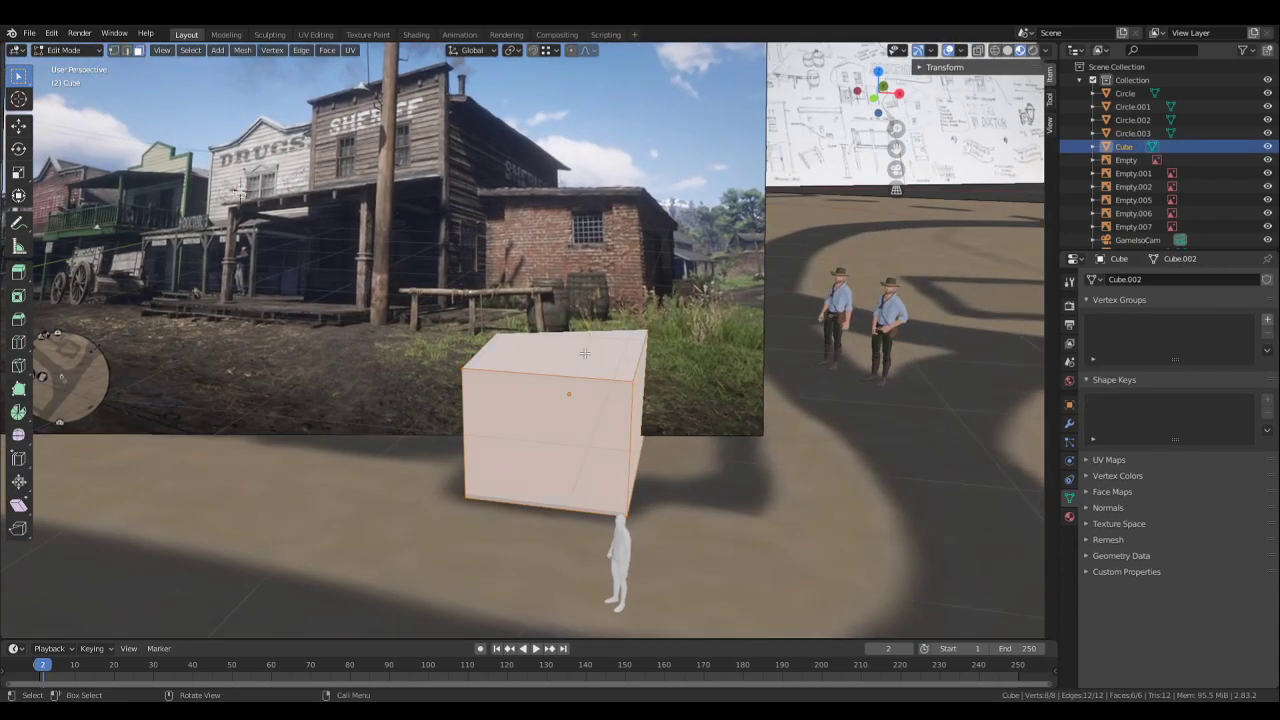
{"action": "left_click", "coordinate": [580, 356]}
{"action": "key", "text": "g"}
{"action": "key", "text": "z"}
{"action": "left_click", "coordinate": [558, 382]}
- Study the sheriff's office photo's facade, windows, roof, porch and brick annex in comparison with the cube
{"action": "middle_click_drag", "start_coordinate": [448, 247], "coordinate": [572, 440], "text": "shift"}
{"action": "scroll", "coordinate": [577, 386], "scroll_direction": "up", "scroll_amount": 8}
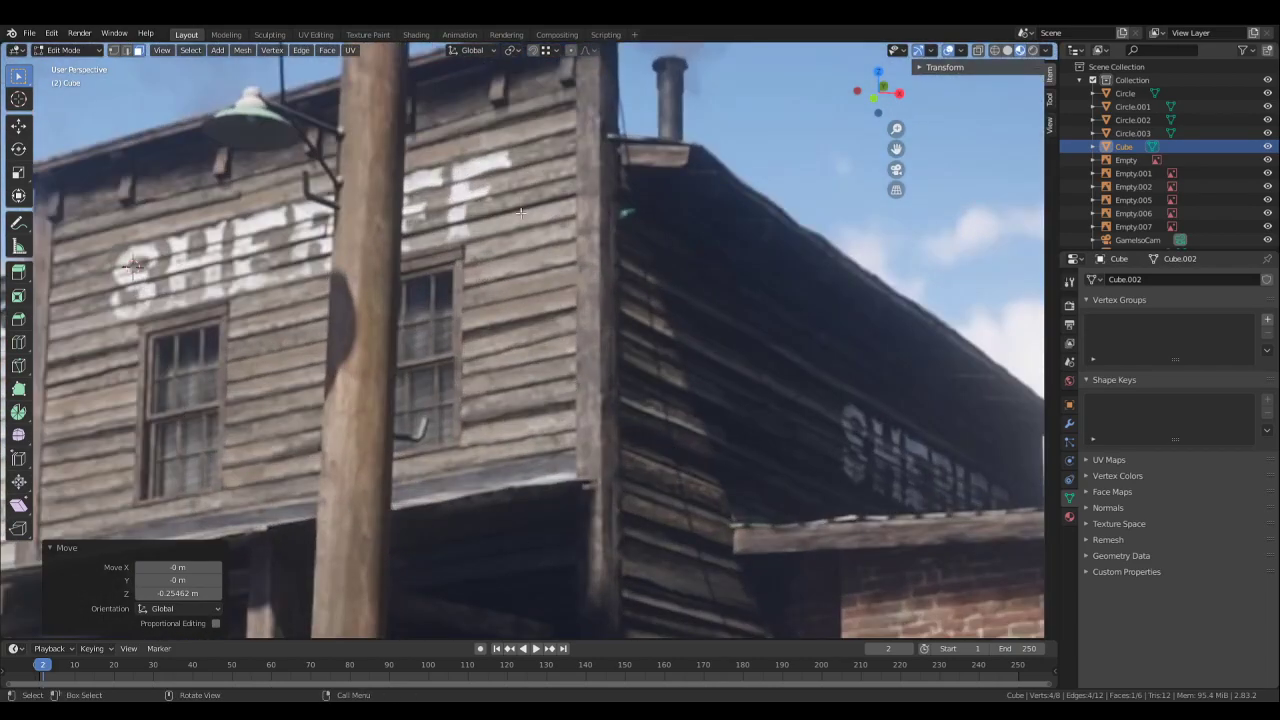
{"action": "scroll", "coordinate": [521, 213], "scroll_direction": "down", "scroll_amount": 8}
{"action": "middle_click_drag", "start_coordinate": [619, 431], "coordinate": [614, 291], "text": "shift"}
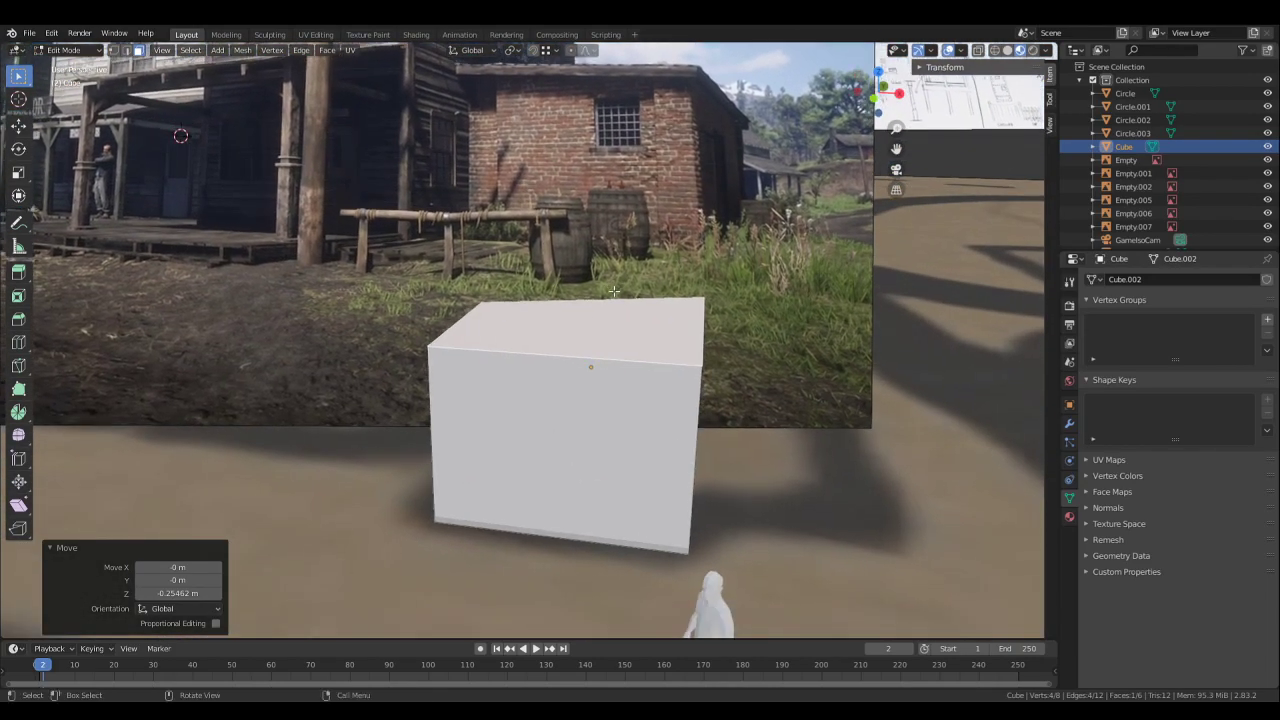
{"action": "middle_click_drag", "start_coordinate": [440, 190], "coordinate": [511, 328], "text": "shift"}
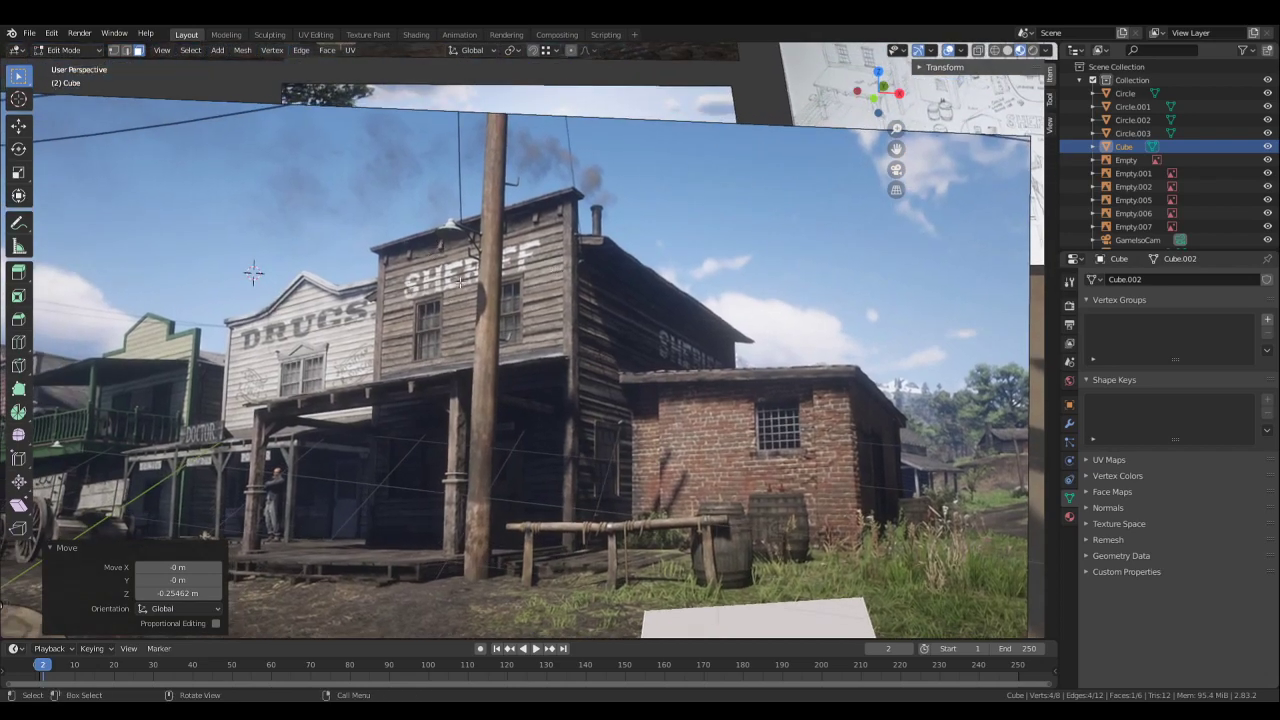
{"action": "scroll", "coordinate": [459, 283], "scroll_direction": "up", "scroll_amount": 5}
{"action": "middle_click_drag", "start_coordinate": [459, 283], "coordinate": [520, 287], "text": "shift"}
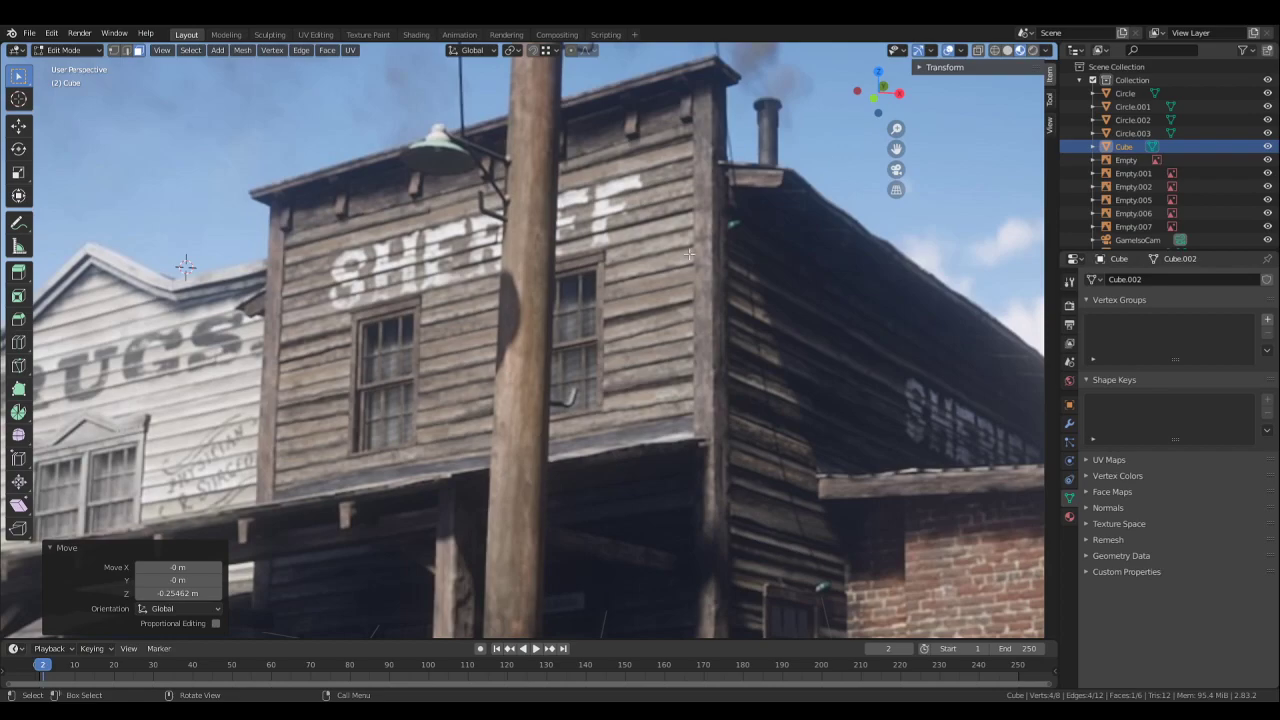
{"action": "scroll", "coordinate": [700, 275], "scroll_direction": "down", "scroll_amount": 3}
{"action": "middle_click_drag", "start_coordinate": [724, 317], "coordinate": [752, 267], "text": "shift"}
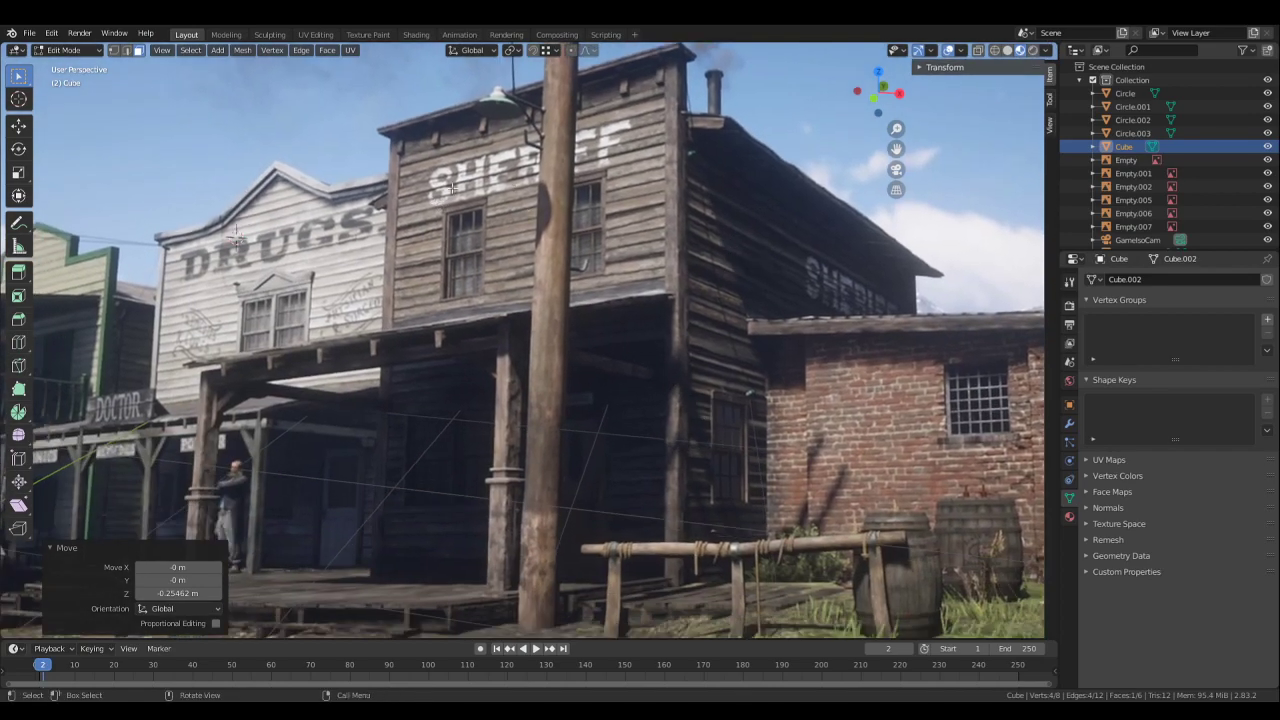
{"action": "middle_click_drag", "start_coordinate": [771, 460], "coordinate": [609, 302], "text": "shift"}
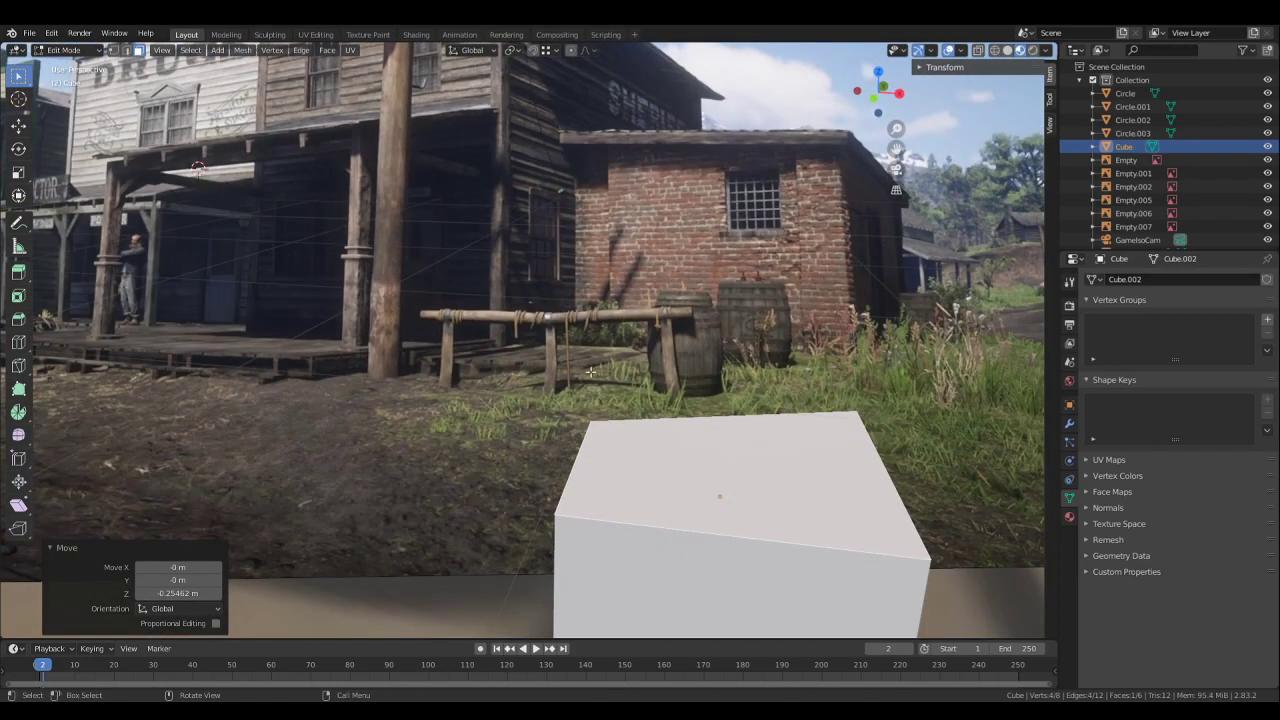
- Adjust the height of the cube's top face against the photo and human figure, finishing with a raise of about 0.05 m
{"action": "middle_click_drag", "start_coordinate": [846, 497], "coordinate": [741, 374], "text": "shift"}
{"action": "key", "text": "g"}
{"action": "key", "text": "z"}
{"action": "left_click", "coordinate": [749, 382]}
{"action": "key", "text": "g"}
{"action": "key", "text": "z"}
{"action": "left_click", "coordinate": [740, 371]}
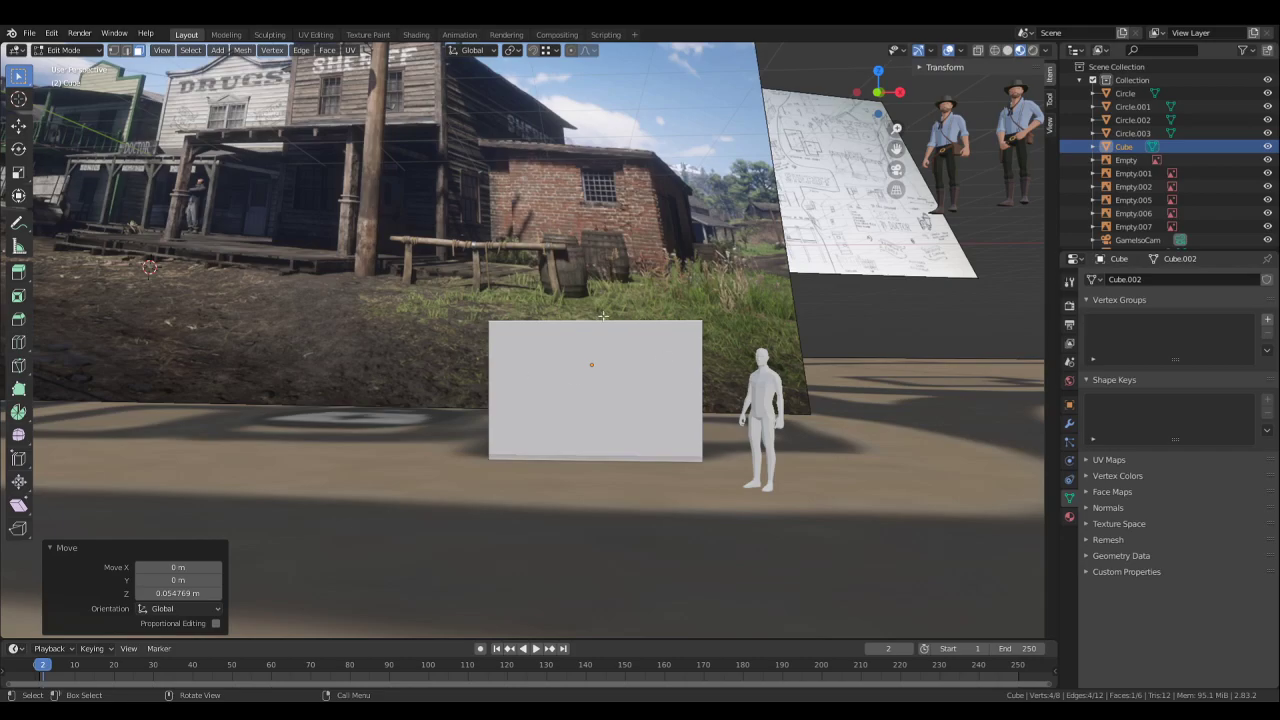
- Compare the cube with the sheriff's office photo and fine-tune its top face vertically to represent one section of height
{"action": "scroll", "coordinate": [454, 200], "scroll_direction": "up", "scroll_amount": 6}
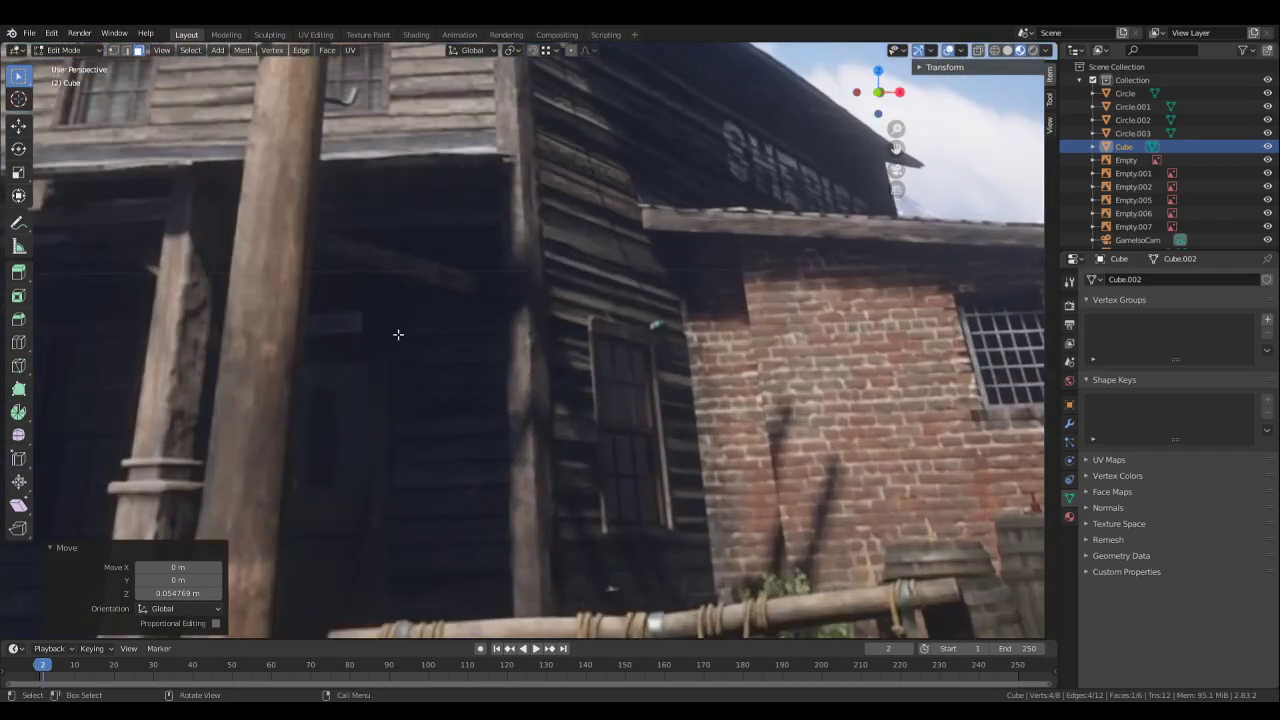
{"action": "scroll", "coordinate": [500, 250], "scroll_direction": "down", "scroll_amount": 5}
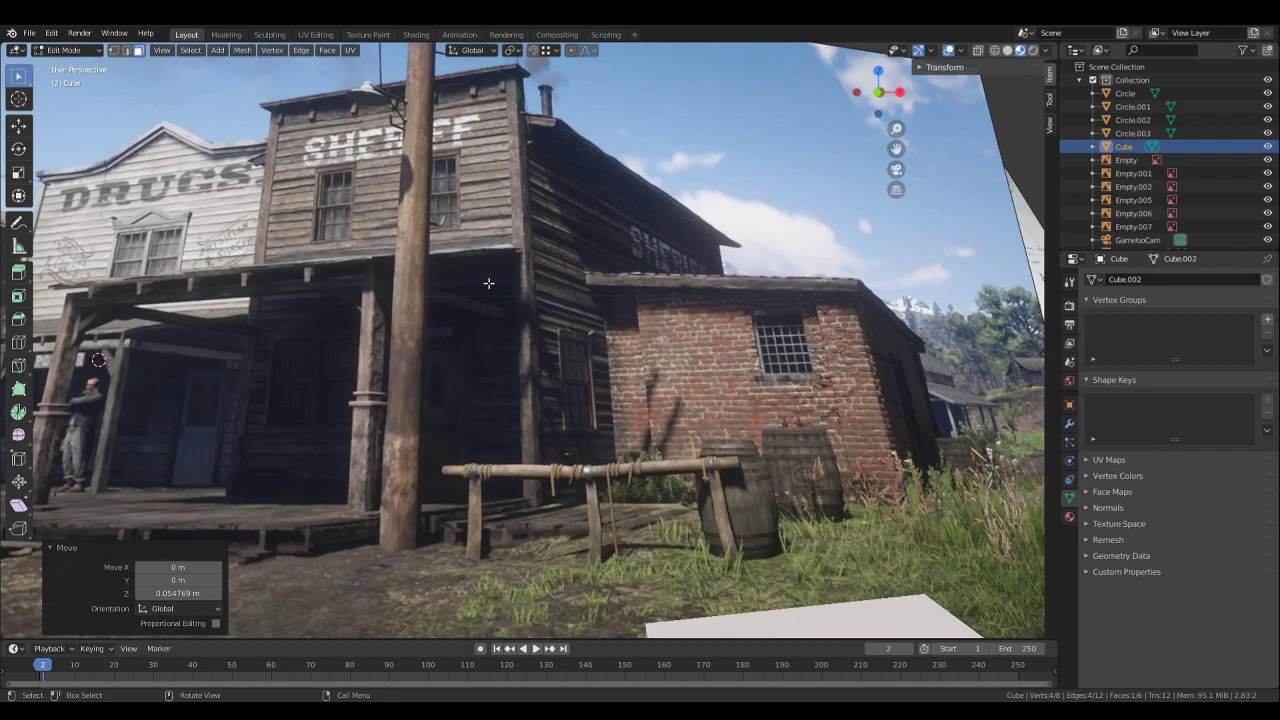
{"action": "scroll", "coordinate": [488, 283], "scroll_direction": "down", "scroll_amount": 3}
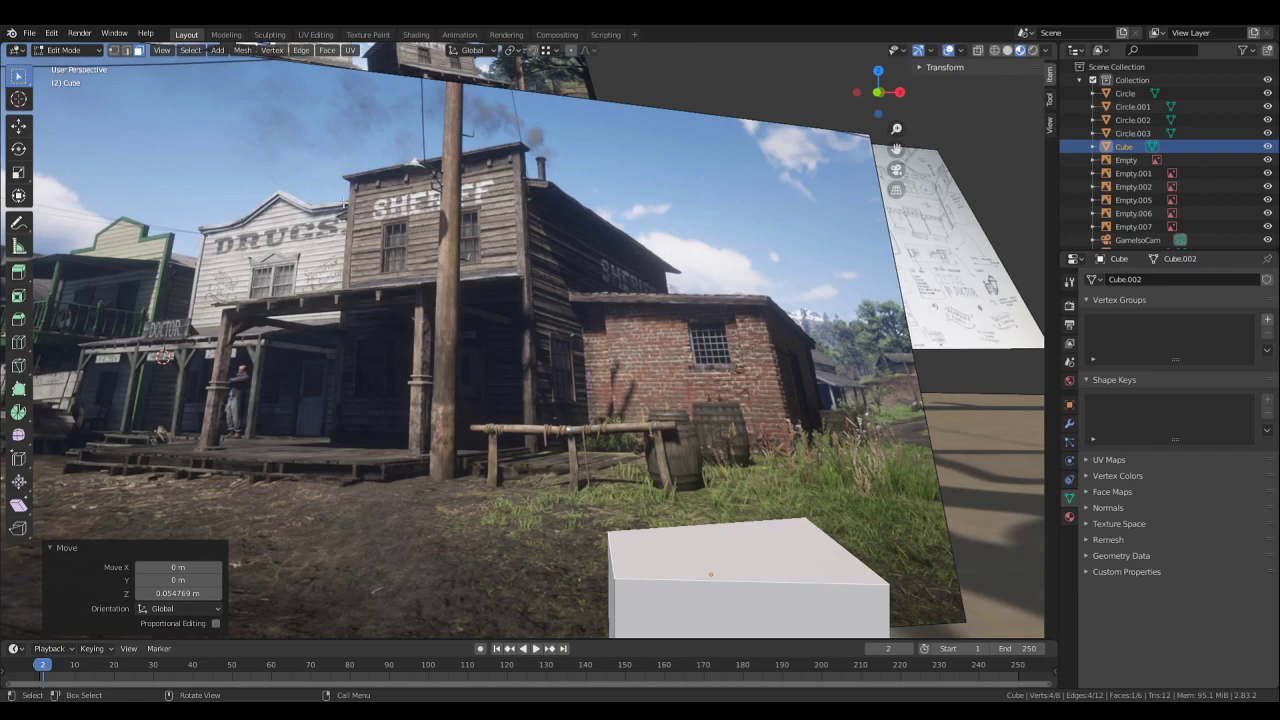
{"action": "scroll", "coordinate": [522, 340], "scroll_direction": "down", "scroll_amount": 1}
{"action": "middle_click_drag", "start_coordinate": [780, 530], "coordinate": [663, 270], "text": "shift"}
{"action": "middle_click_drag", "start_coordinate": [663, 270], "coordinate": [735, 303]}
{"action": "key", "text": "g"}
{"action": "key", "text": "z"}
{"action": "left_click", "coordinate": [705, 274]}
- Duplicate the whole cube upward by about 1.27 m, stack it on the original with snapping enabled, and use solid shading
{"action": "key", "text": "l"}
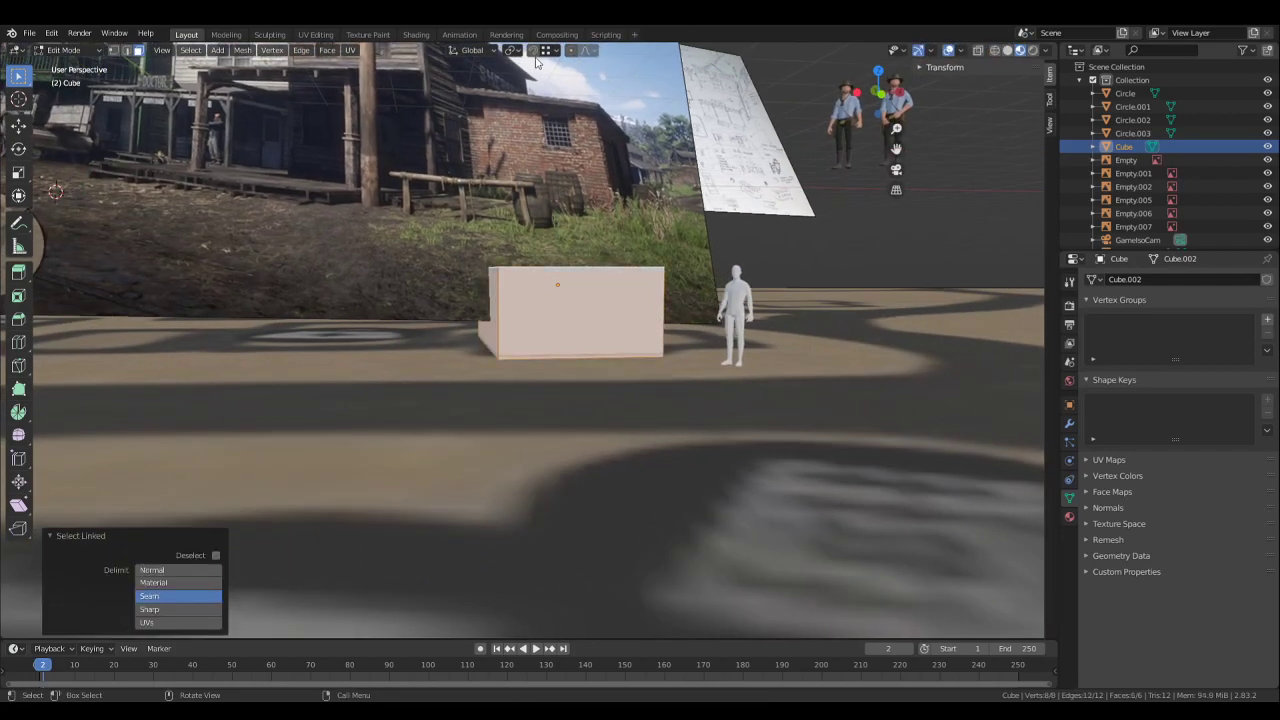
{"action": "key", "text": "z"}
{"action": "left_click", "coordinate": [583, 270]}
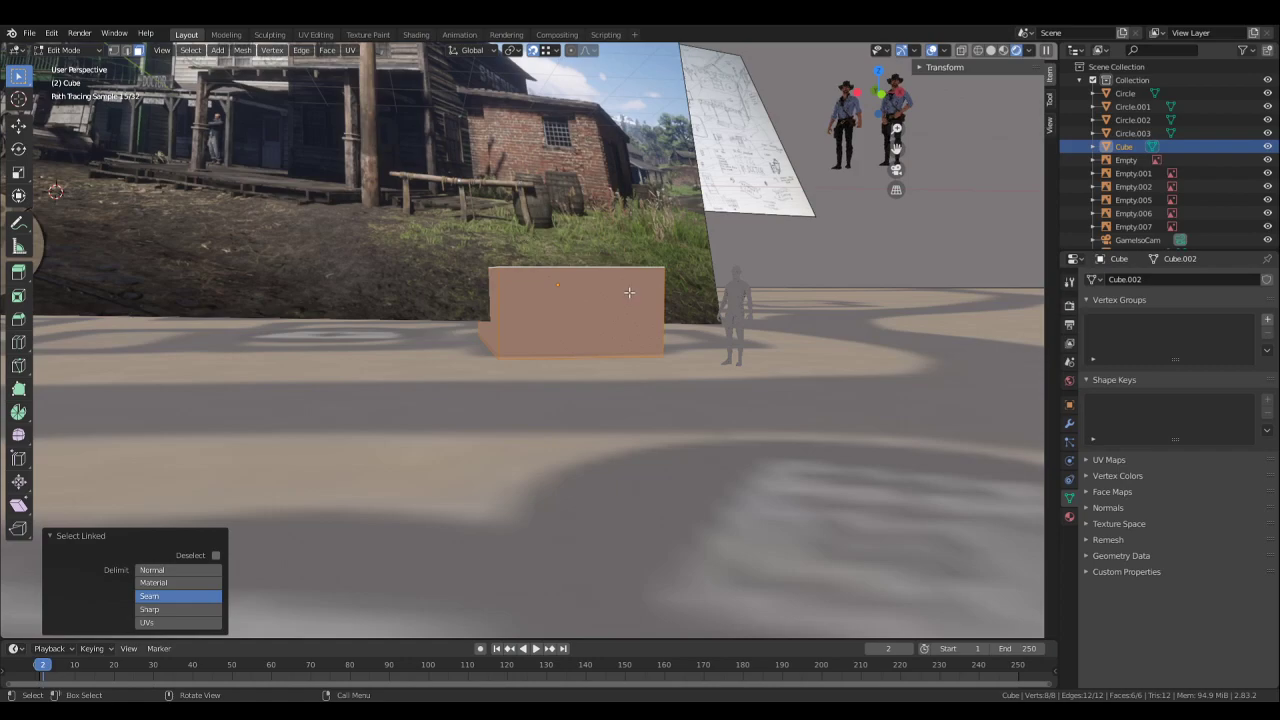
{"action": "key", "text": "shift+d"}
{"action": "key", "text": "z"}
{"action": "left_click", "coordinate": [977, 144]}
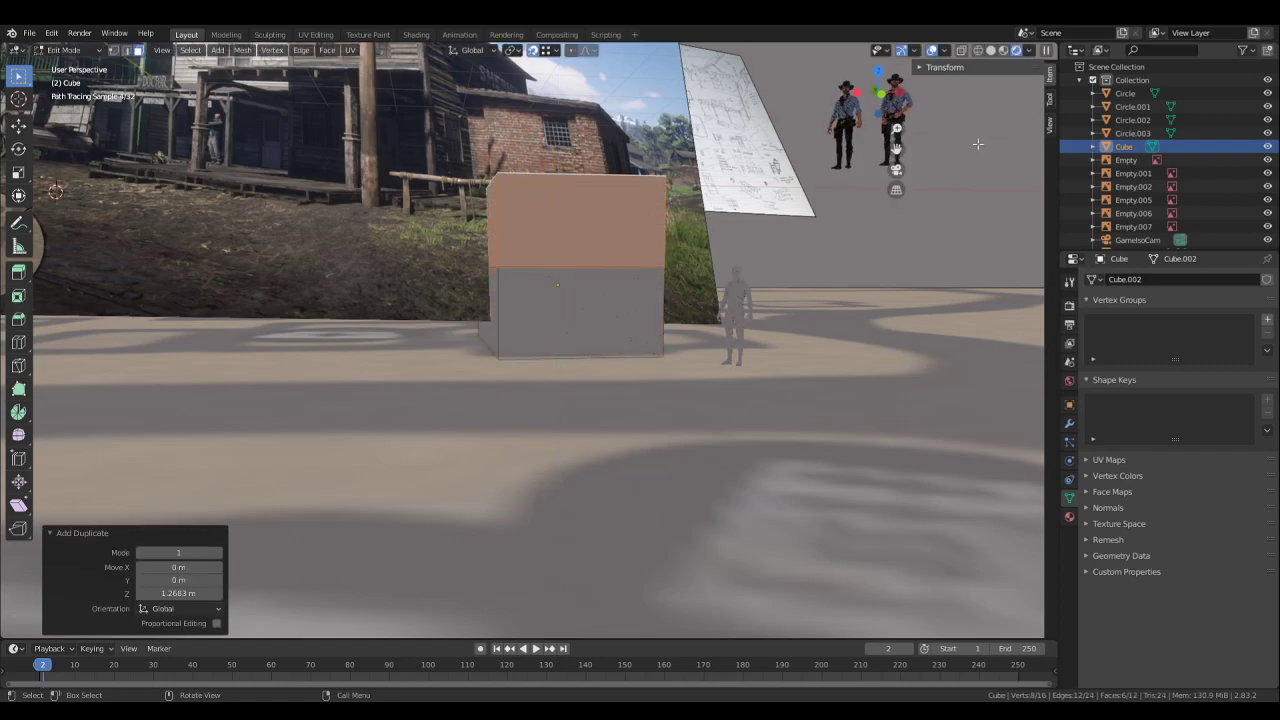
{"action": "left_click", "coordinate": [1003, 50]}
{"action": "key", "text": "g"}
{"action": "key", "text": "z"}
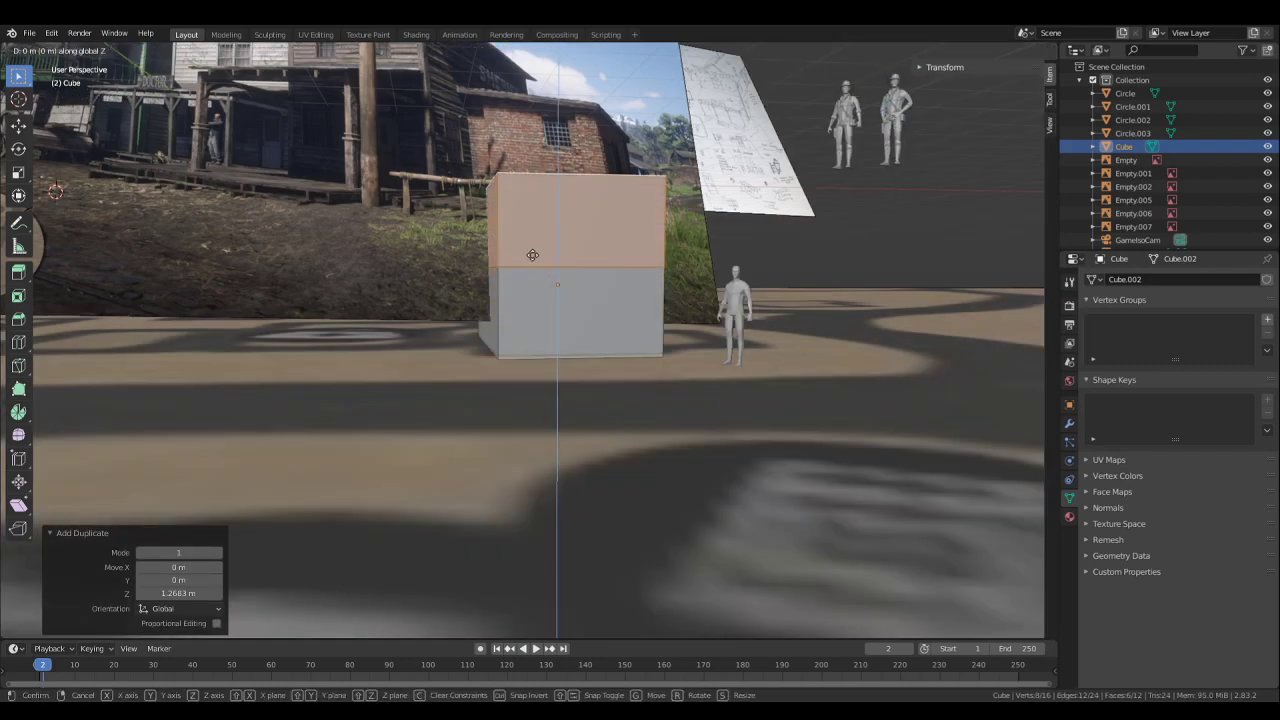
{"action": "left_click", "coordinate": [502, 259]}
- Duplicate the upper block vertically and snap the copy onto the top of the stack as a third block
{"action": "middle_click_drag", "start_coordinate": [504, 256], "coordinate": [563, 272]}
{"action": "key", "text": "shift+d"}
{"action": "key", "text": "z"}
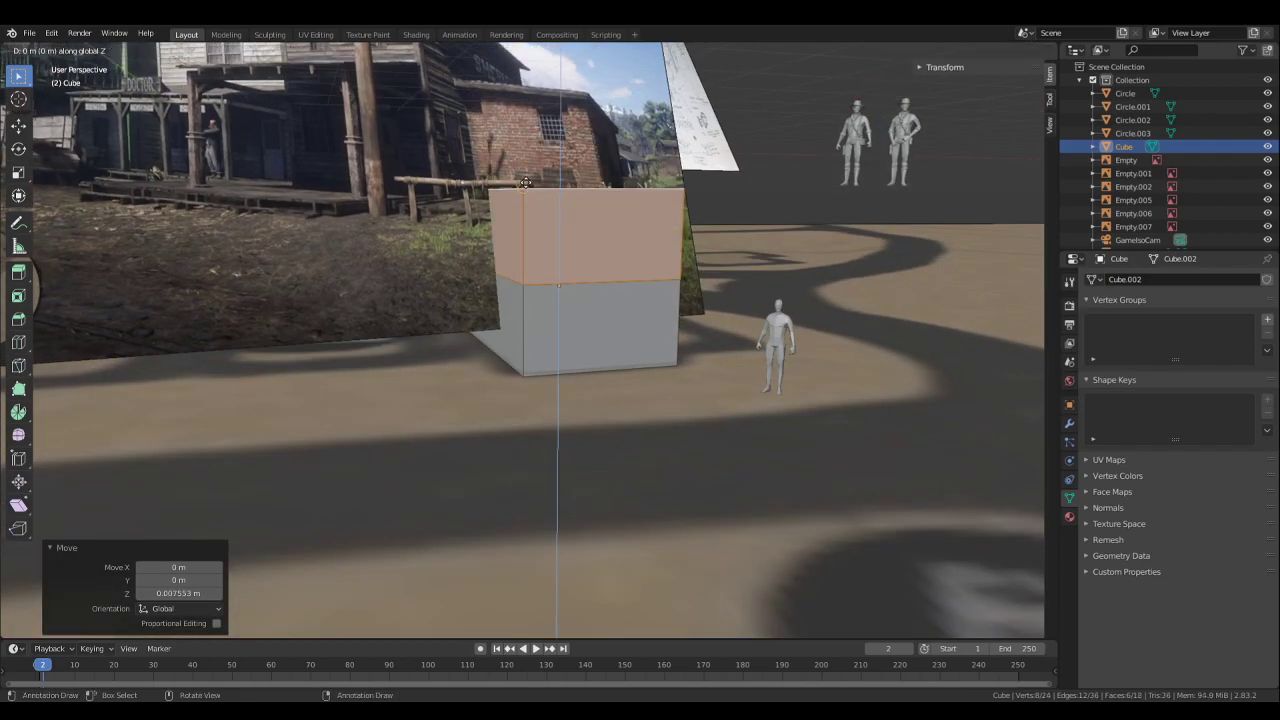
{"action": "left_click", "coordinate": [526, 182]}
{"action": "key", "text": "g"}
{"action": "key", "text": "z"}
{"action": "left_click", "coordinate": [530, 68]}
{"action": "key", "text": "g"}
{"action": "key", "text": "z"}
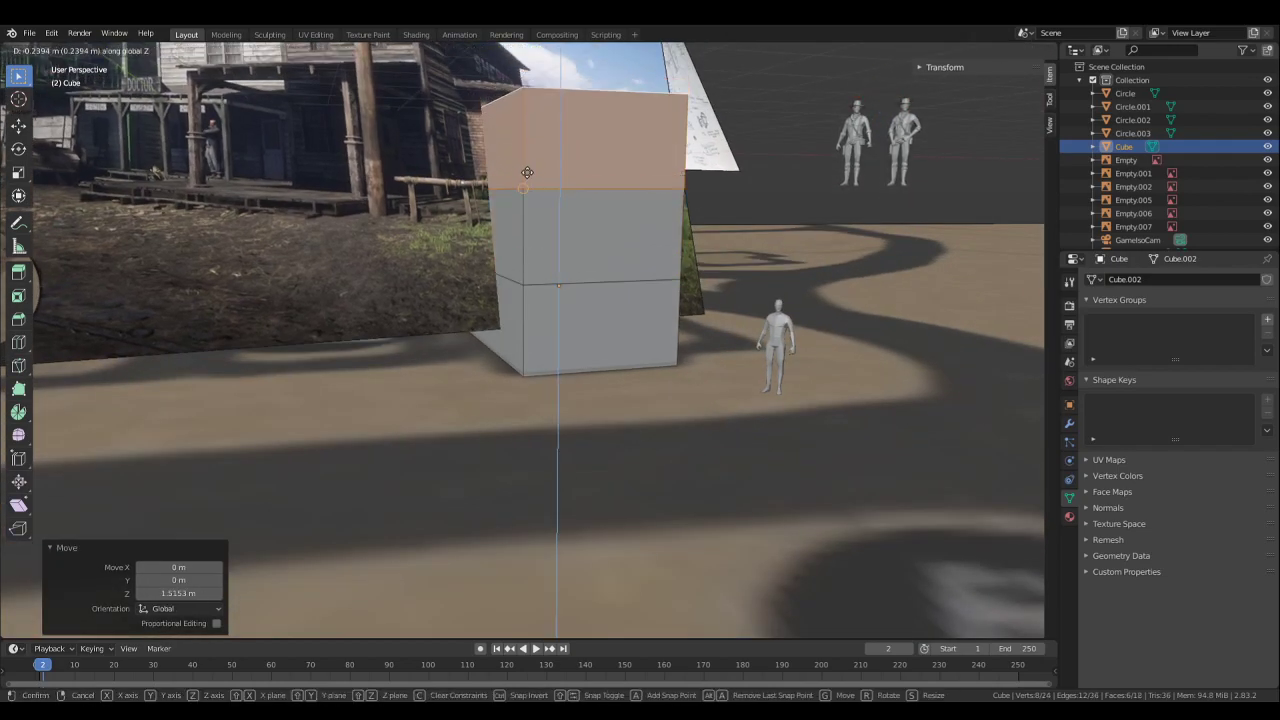
{"action": "left_click", "coordinate": [528, 171]}
{"action": "scroll", "coordinate": [723, 326], "scroll_direction": "down", "scroll_amount": 1}
{"action": "middle_click_drag", "start_coordinate": [723, 326], "coordinate": [587, 367]}
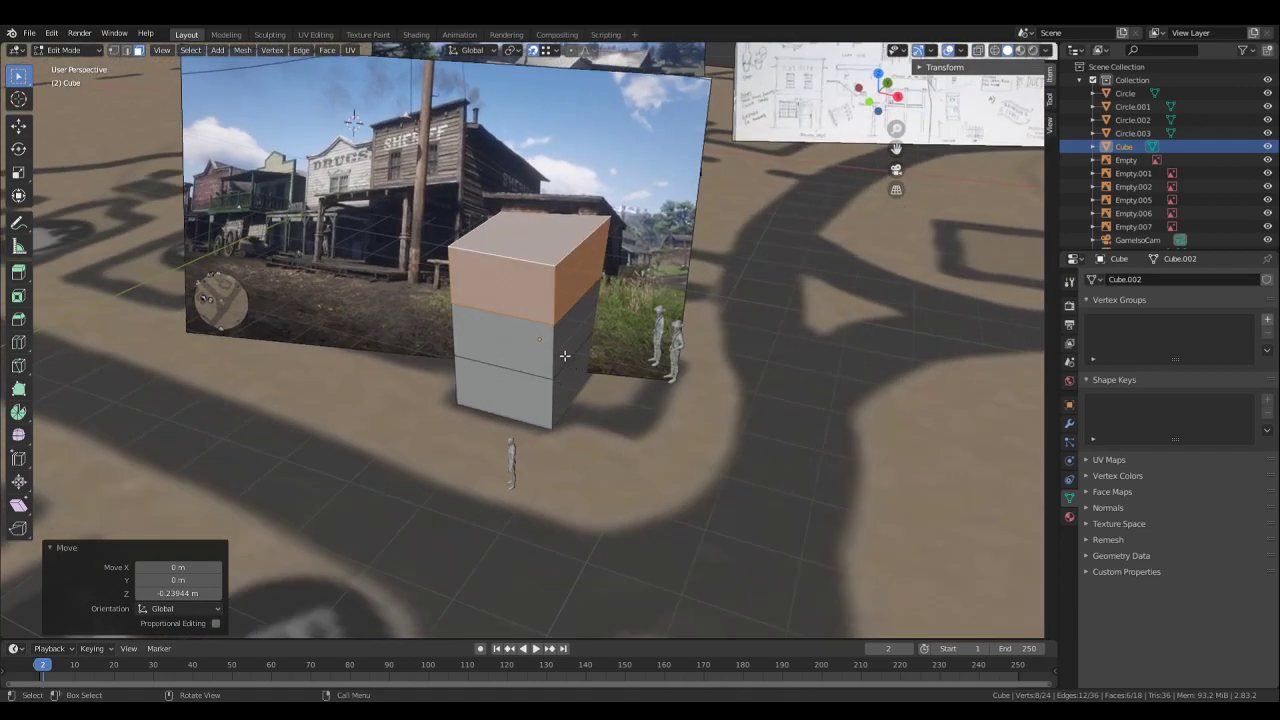
{"action": "key", "text": "l"}
{"action": "key", "text": "s"}
{"action": "middle_click_drag", "start_coordinate": [668, 380], "coordinate": [727, 401]}
{"action": "key", "text": "x"}
{"action": "left_click", "coordinate": [702, 391]}
{"action": "left_click", "coordinate": [745, 374]}
{"action": "middle_click_drag", "start_coordinate": [727, 401], "coordinate": [708, 410]}
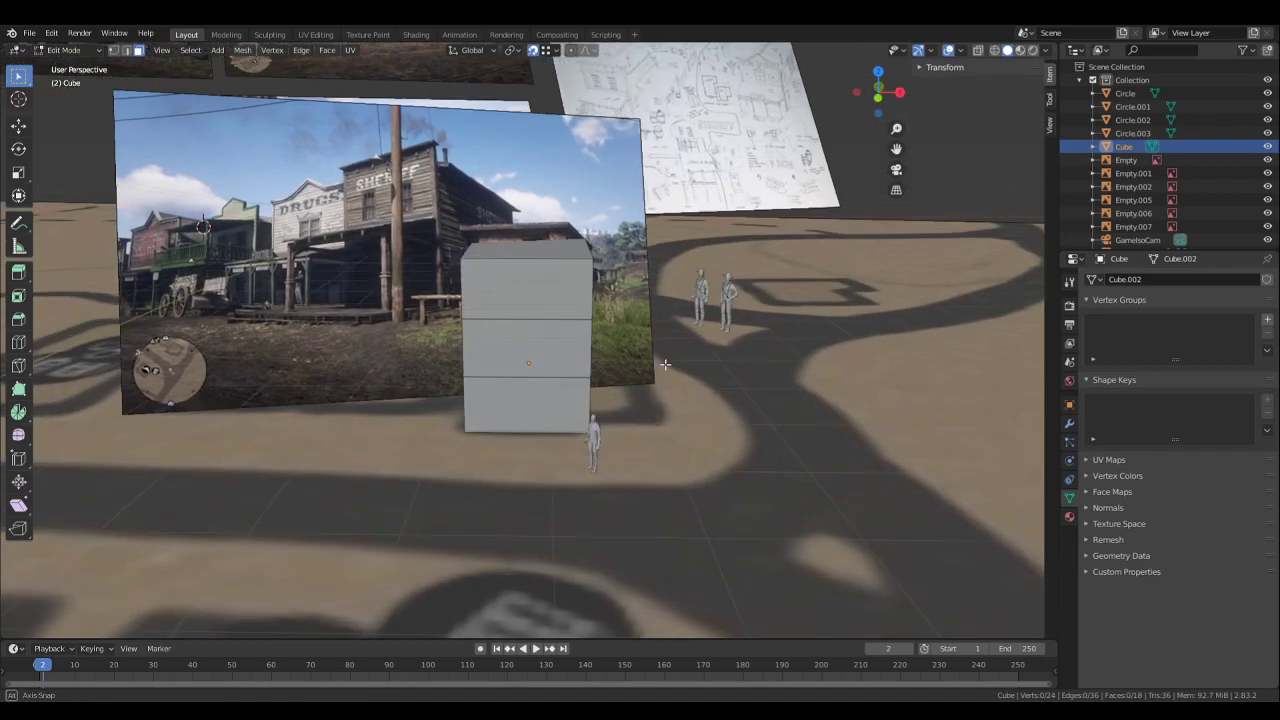
- Try a centred loop cut across the top block and undo it
{"action": "middle_click_drag", "start_coordinate": [677, 354], "coordinate": [612, 347]}
{"action": "scroll", "coordinate": [612, 347], "scroll_direction": "up", "scroll_amount": 2}
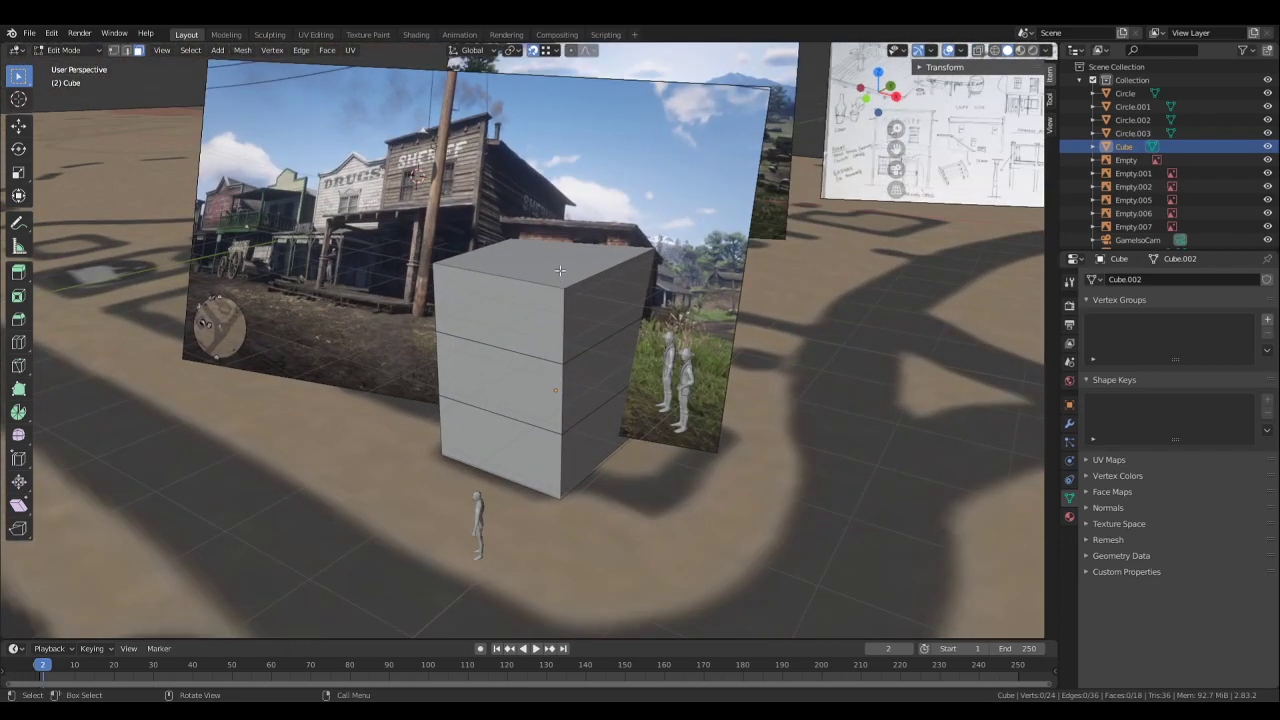
{"action": "middle_click_drag", "start_coordinate": [594, 291], "coordinate": [529, 286]}
{"action": "key", "text": "ctrl+r"}
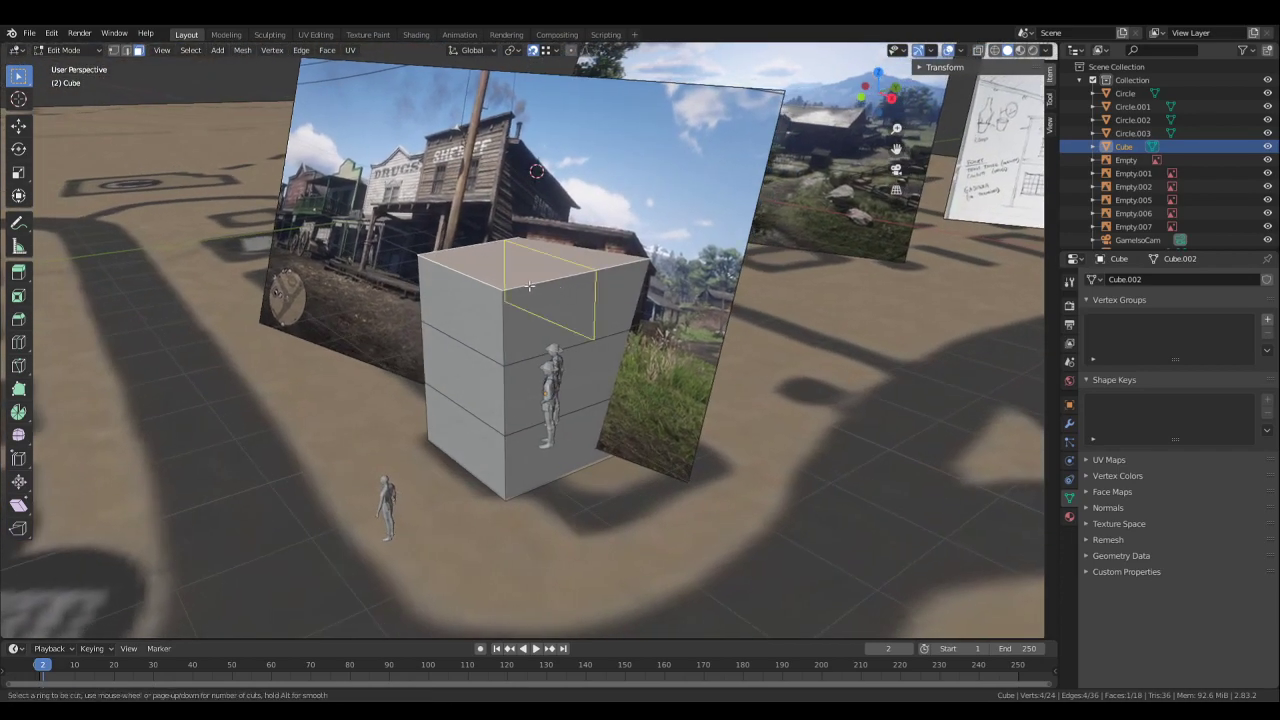
{"action": "left_click", "coordinate": [529, 286]}
{"action": "right_click", "coordinate": [529, 286]}
{"action": "key", "text": "ctrl+z"}
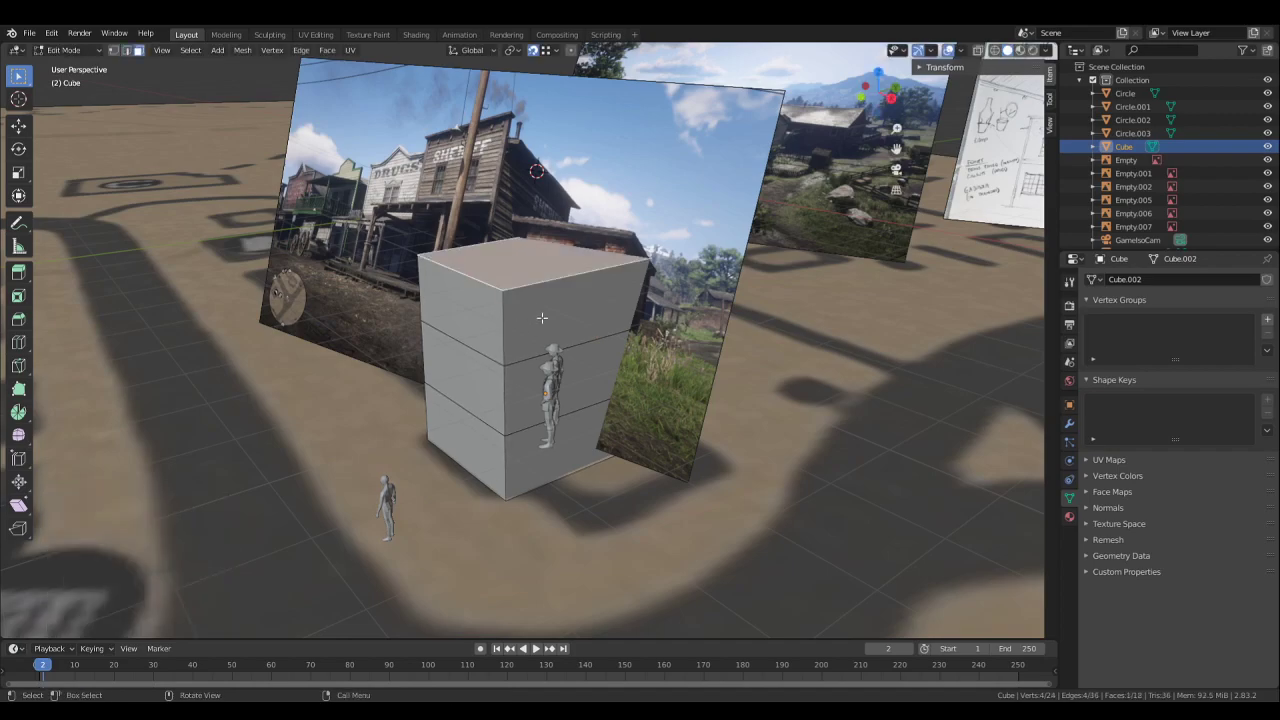
- Select all three linked blocks, merge their duplicate vertices by distance, and clear the selection
{"action": "key", "text": "l"}
{"action": "key", "text": "l"}
{"action": "key", "text": "l"}
{"action": "middle_click_drag", "start_coordinate": [595, 409], "coordinate": [640, 404]}
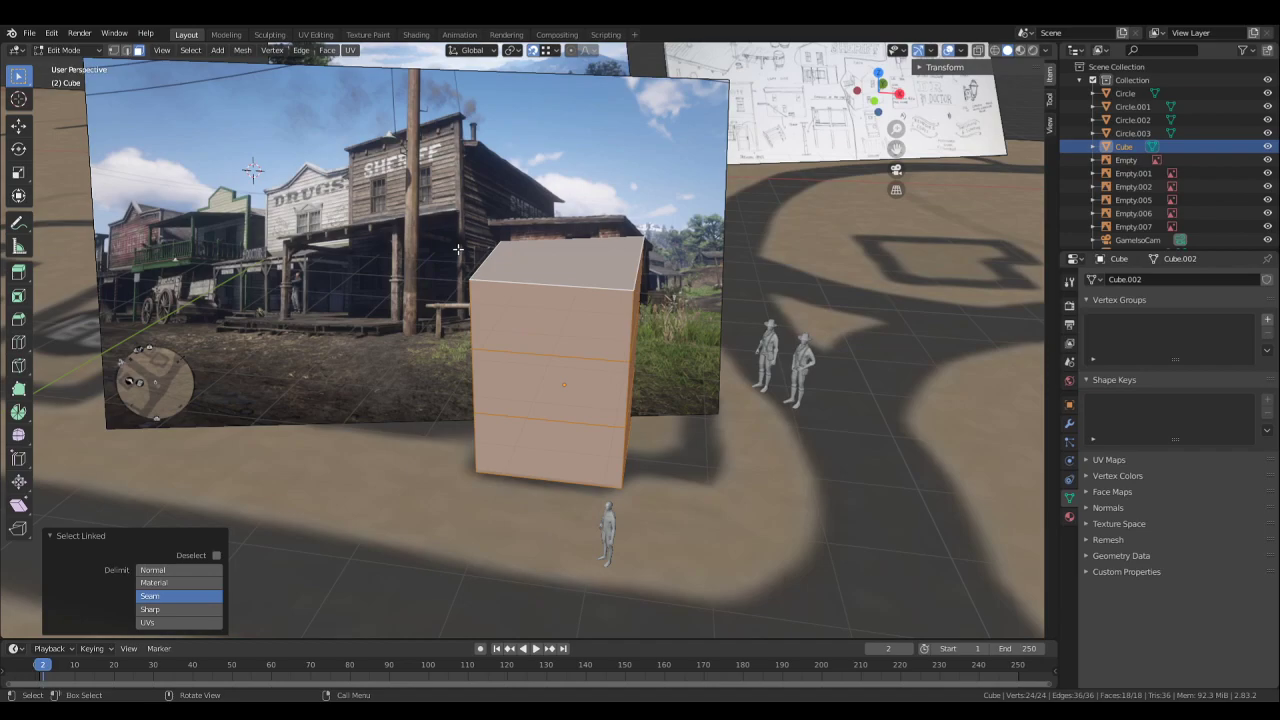
{"action": "middle_click_drag", "start_coordinate": [608, 308], "coordinate": [706, 320]}
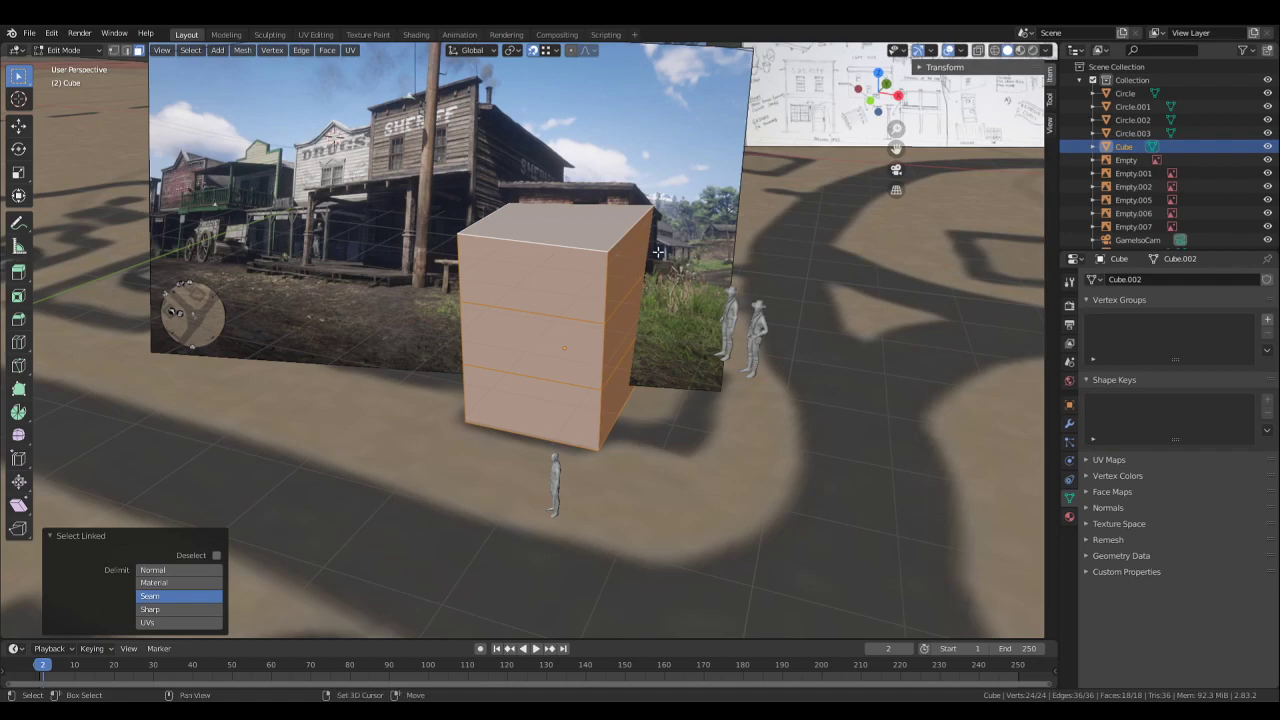
{"action": "middle_click_drag", "start_coordinate": [658, 252], "coordinate": [528, 264]}
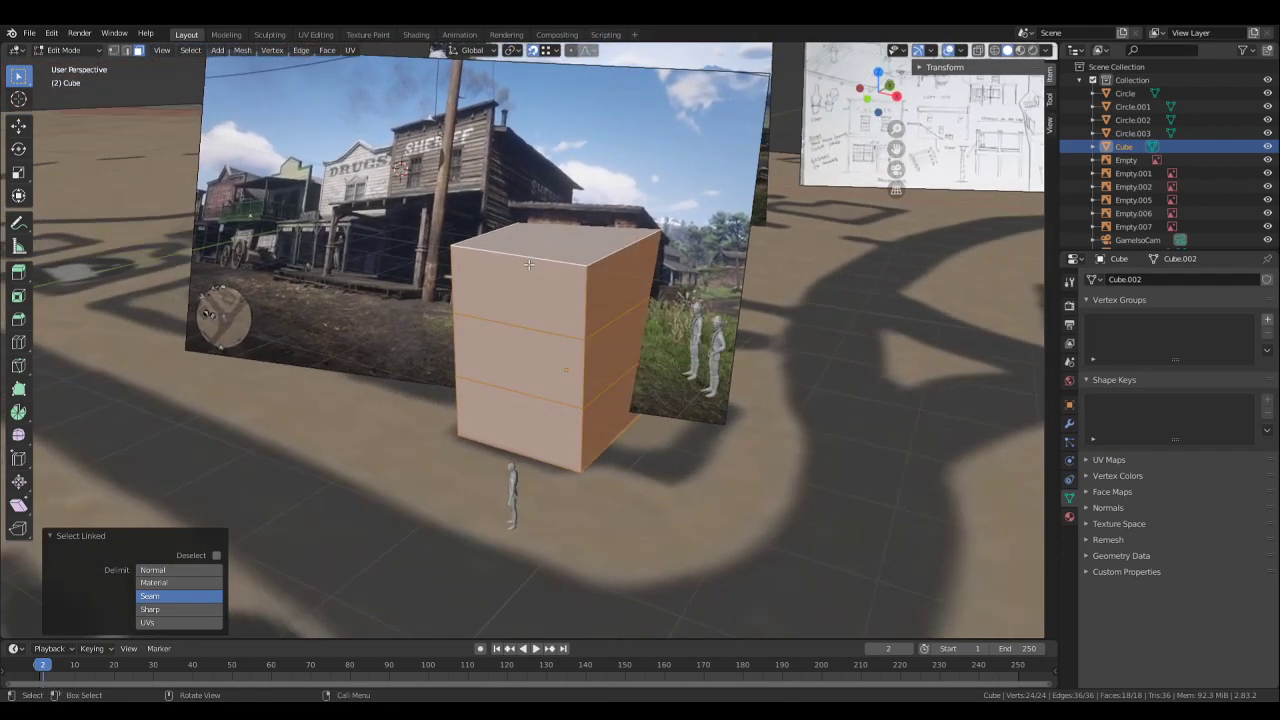
{"action": "middle_click_drag", "start_coordinate": [413, 234], "coordinate": [340, 150]}
{"action": "left_click", "coordinate": [243, 50]}
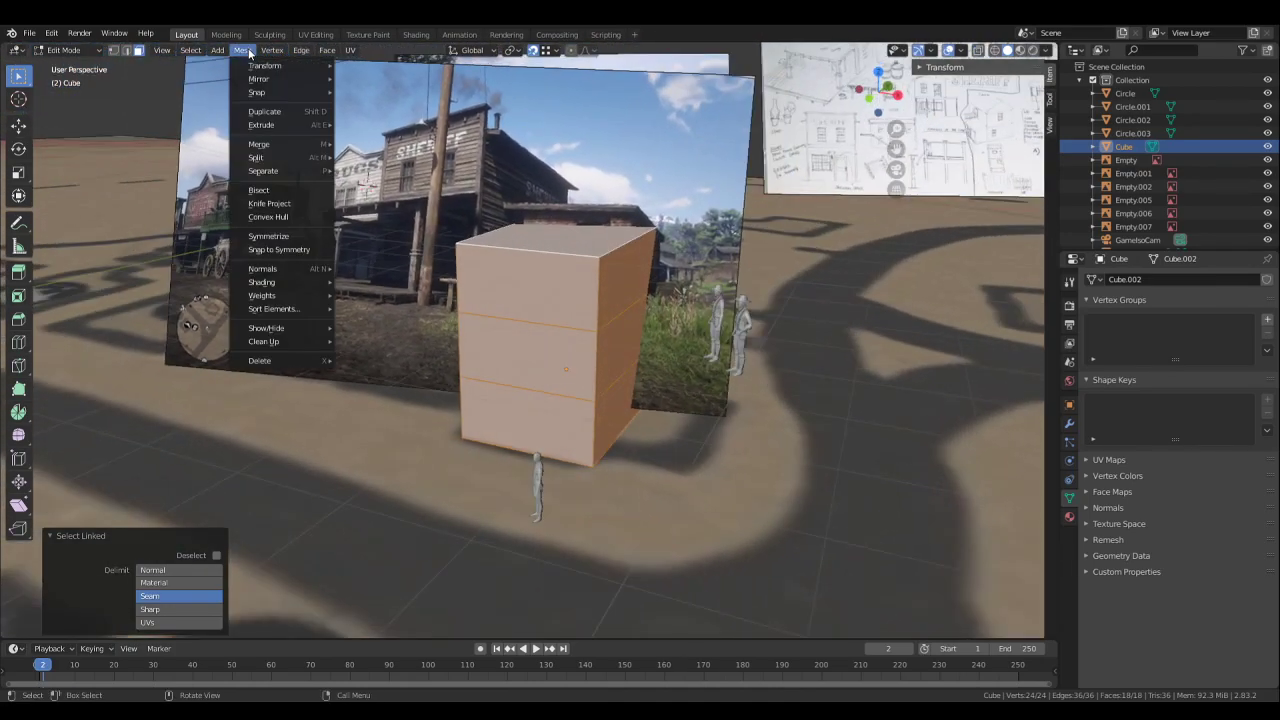
{"action": "mouse_move", "coordinate": [290, 341]}
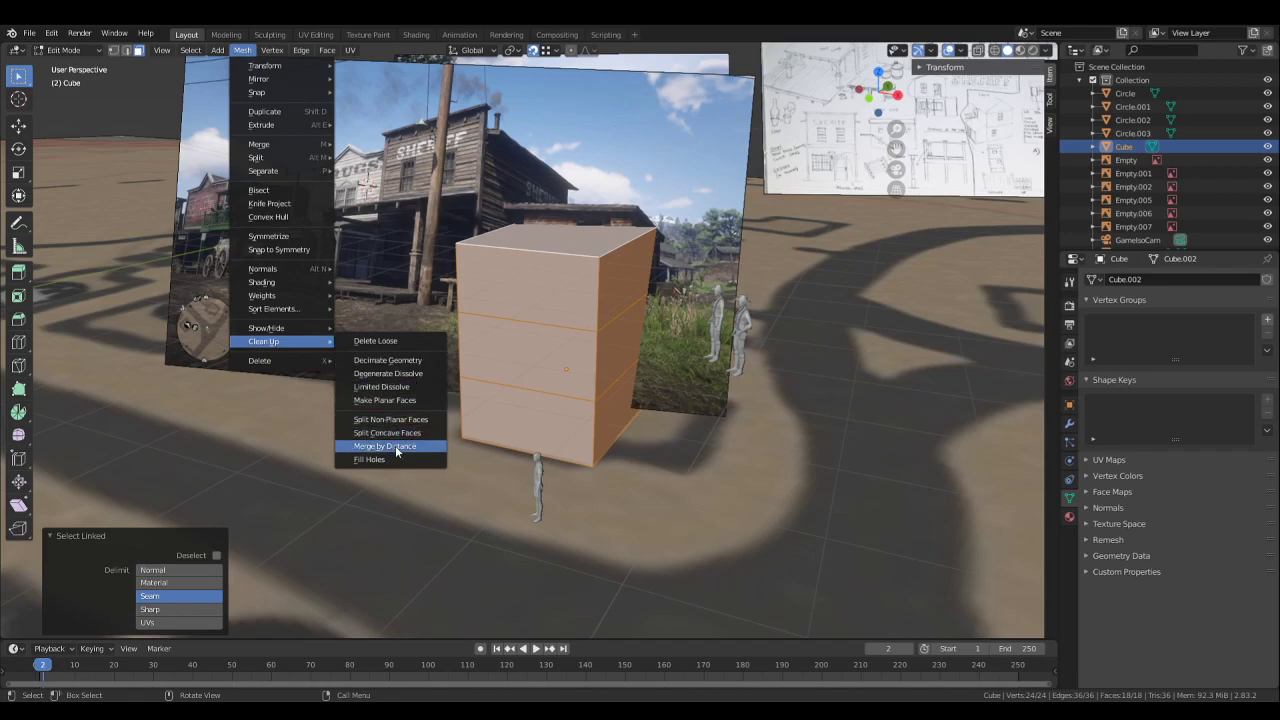
{"action": "left_click", "coordinate": [385, 447]}
{"action": "middle_click_drag", "start_coordinate": [710, 433], "coordinate": [640, 400]}
{"action": "key", "text": "alt+a"}
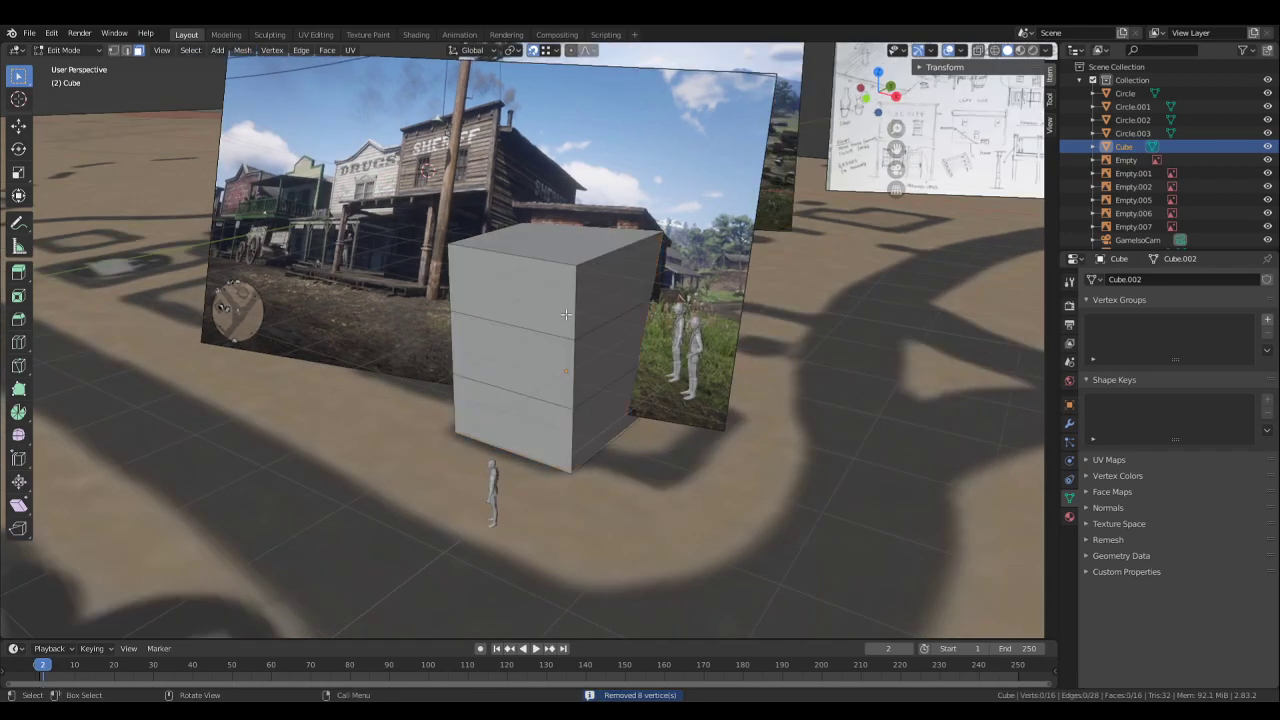
{"action": "middle_click_drag", "start_coordinate": [544, 323], "coordinate": [707, 296]}
{"action": "scroll", "coordinate": [707, 296], "scroll_direction": "up", "scroll_amount": 4}
{"action": "scroll", "coordinate": [620, 240], "scroll_direction": "down", "scroll_amount": 2}
{"action": "key", "text": "ctrl+r"}
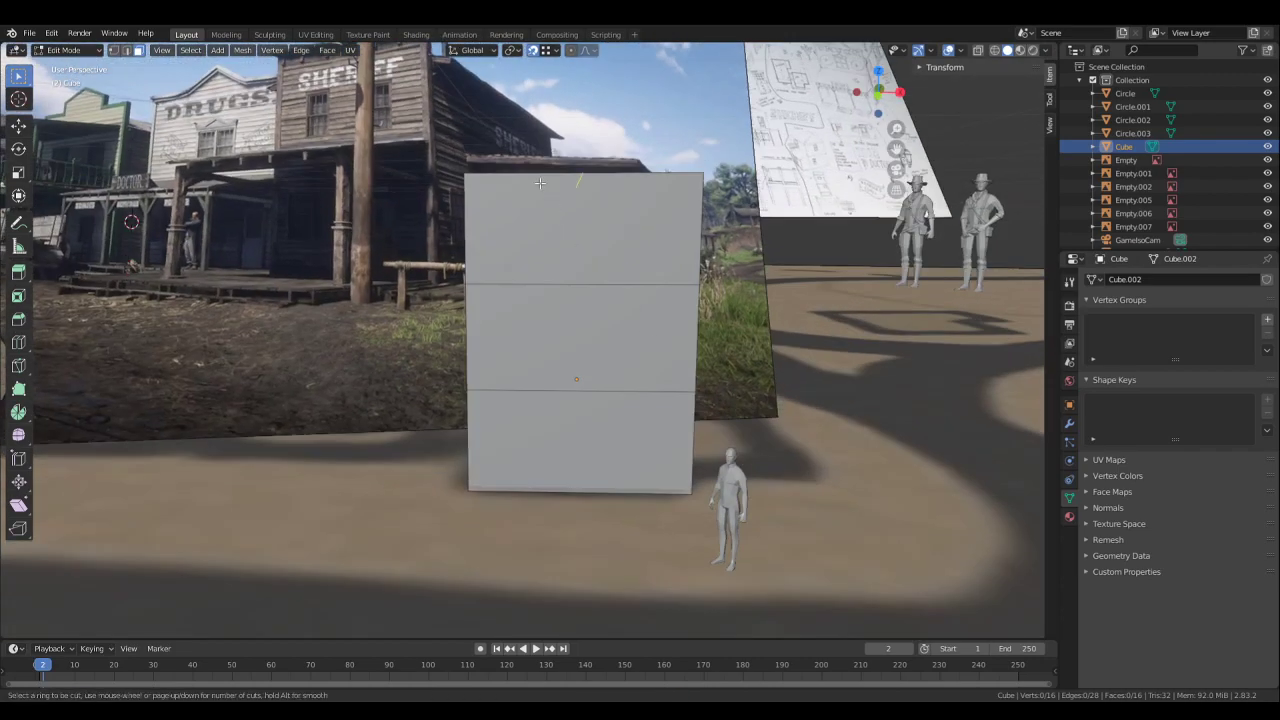
{"action": "middle_click_drag", "start_coordinate": [542, 184], "coordinate": [228, 185]}
{"action": "key", "text": "Escape"}
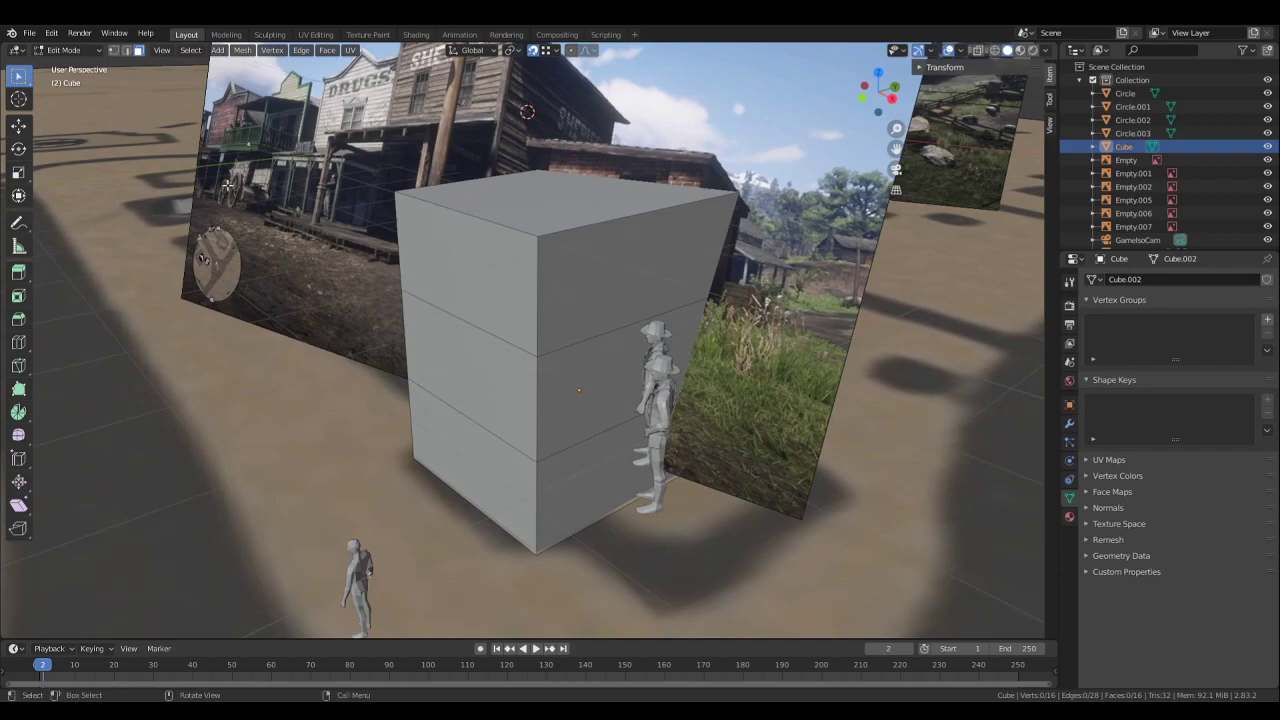
- Show the stack in wireframe and delete its side and inner faces, keeping only the top and bottom faces
{"action": "middle_click_drag", "start_coordinate": [735, 352], "coordinate": [838, 343]}
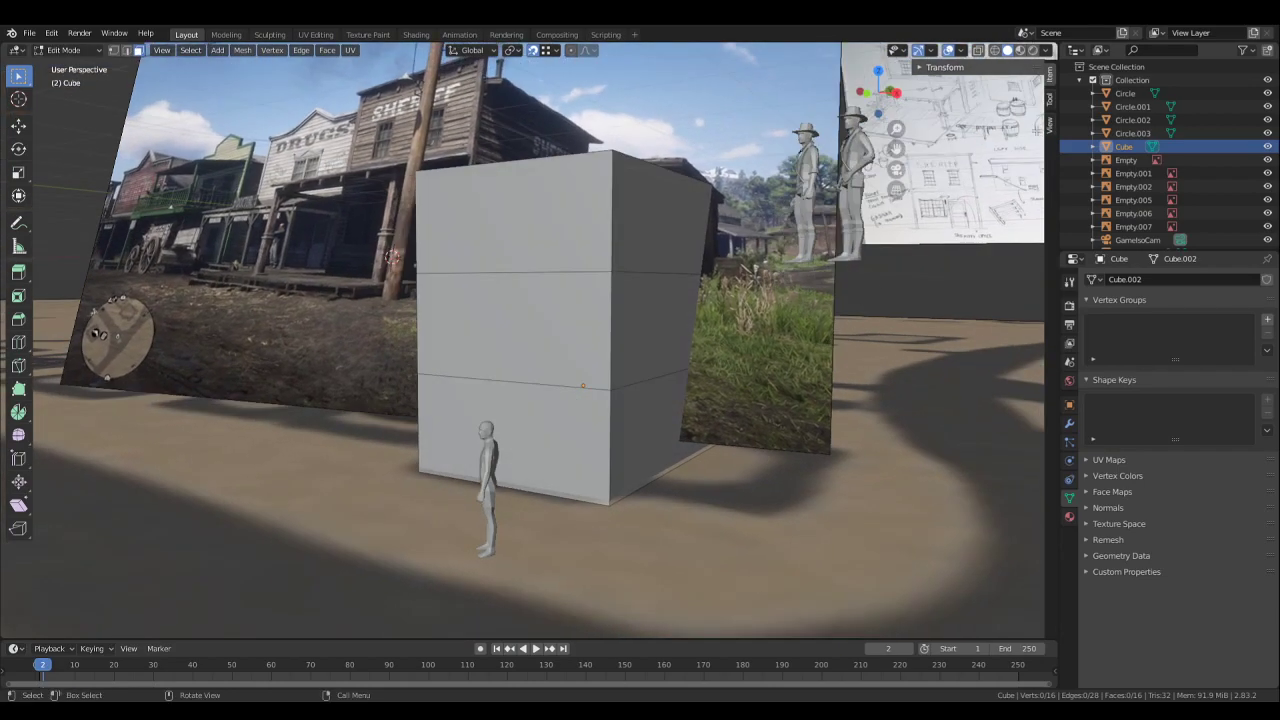
{"action": "left_click", "coordinate": [995, 50]}
{"action": "middle_click_drag", "start_coordinate": [610, 385], "coordinate": [728, 418]}
{"action": "left_click_drag", "start_coordinate": [728, 418], "coordinate": [416, 212]}
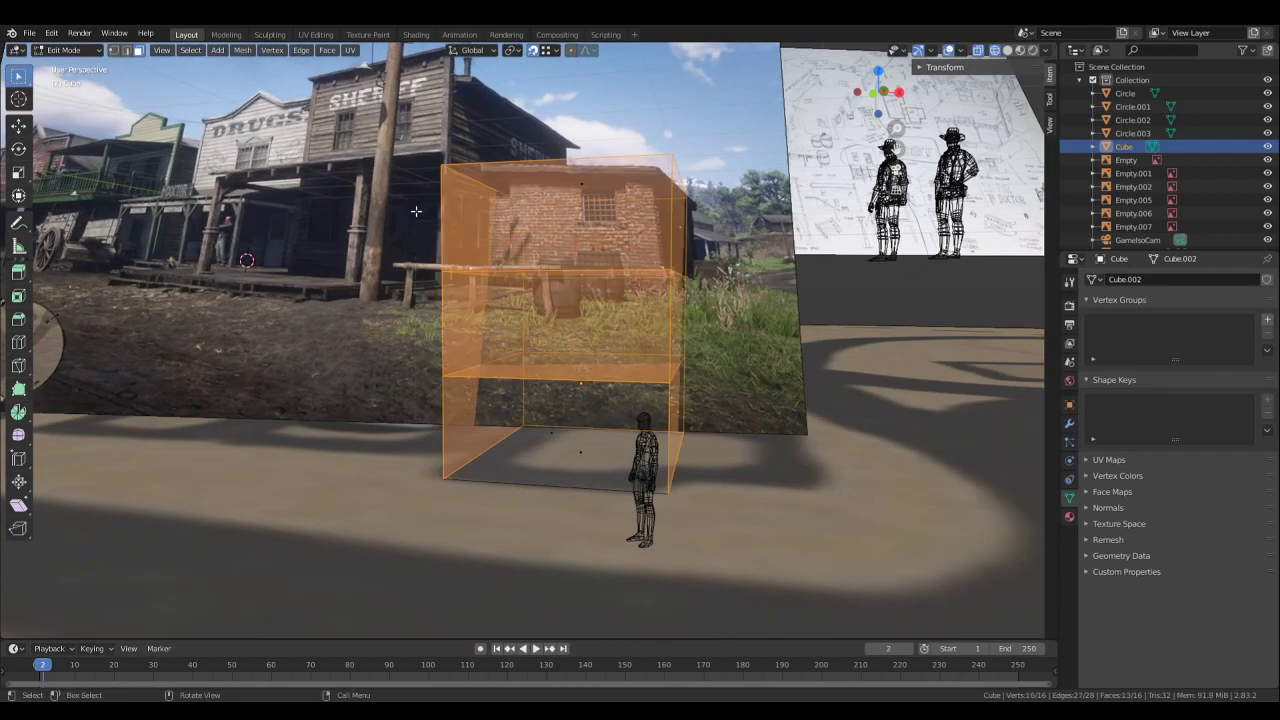
{"action": "middle_click_drag", "start_coordinate": [648, 340], "coordinate": [706, 322]}
{"action": "left_click", "coordinate": [625, 422], "text": "shift"}
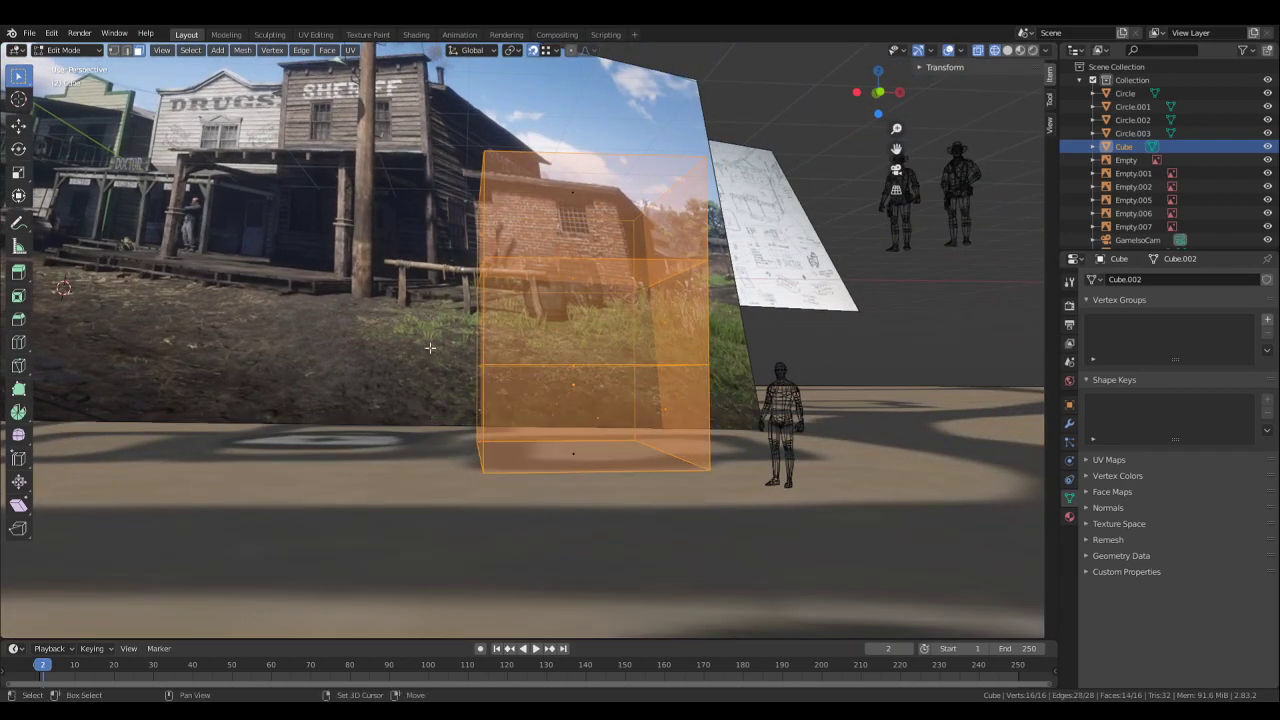
{"action": "key", "text": "x"}
{"action": "left_click", "coordinate": [660, 360]}
{"action": "middle_click_drag", "start_coordinate": [660, 360], "coordinate": [137, 88]}
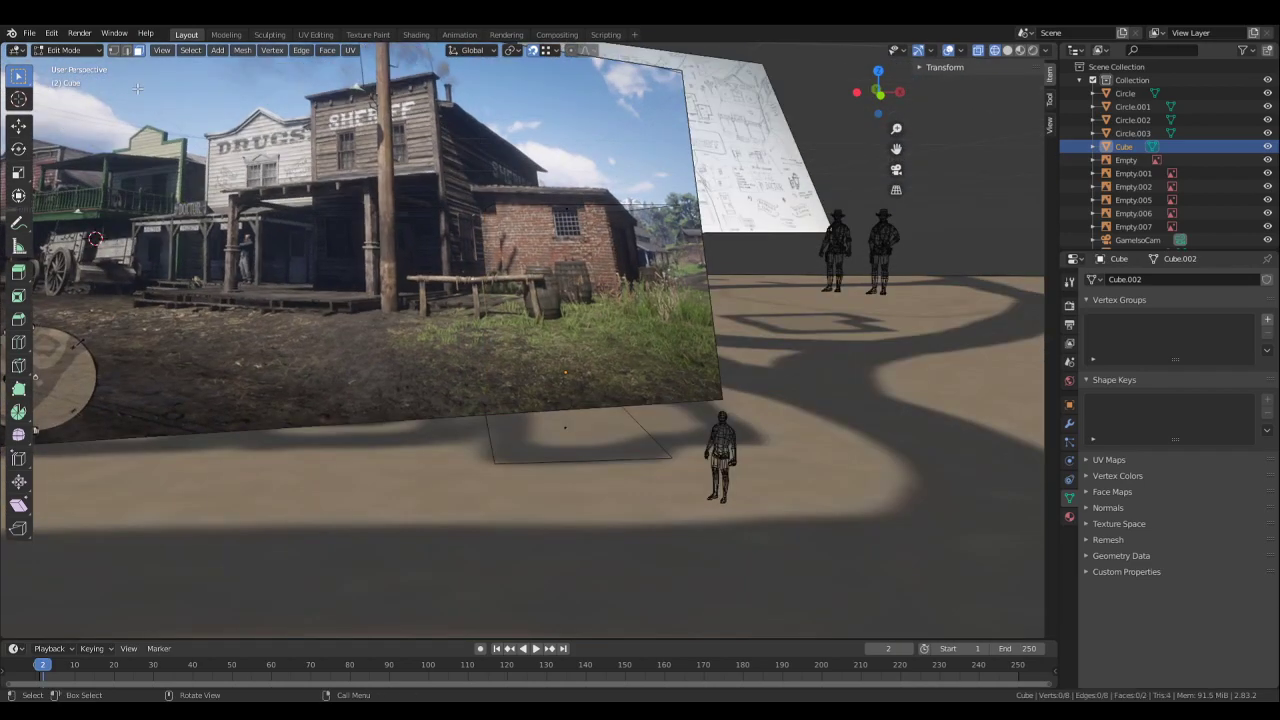
- Fill the four side walls between the vertices of the top and bottom faces, and return to solid shading
{"action": "left_click", "coordinate": [514, 218]}
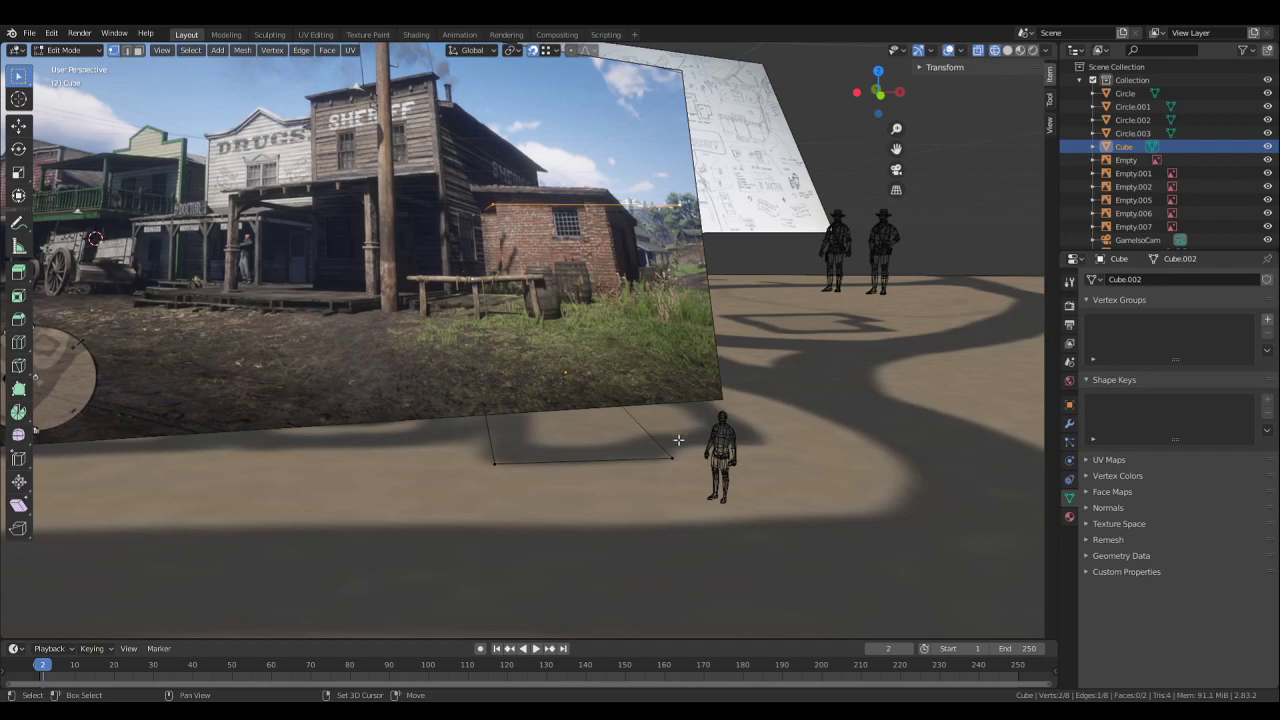
{"action": "left_click", "coordinate": [488, 470], "text": "shift"}
{"action": "key", "text": "f"}
{"action": "left_click_drag", "start_coordinate": [505, 474], "coordinate": [356, 170]}
{"action": "key", "text": "f"}
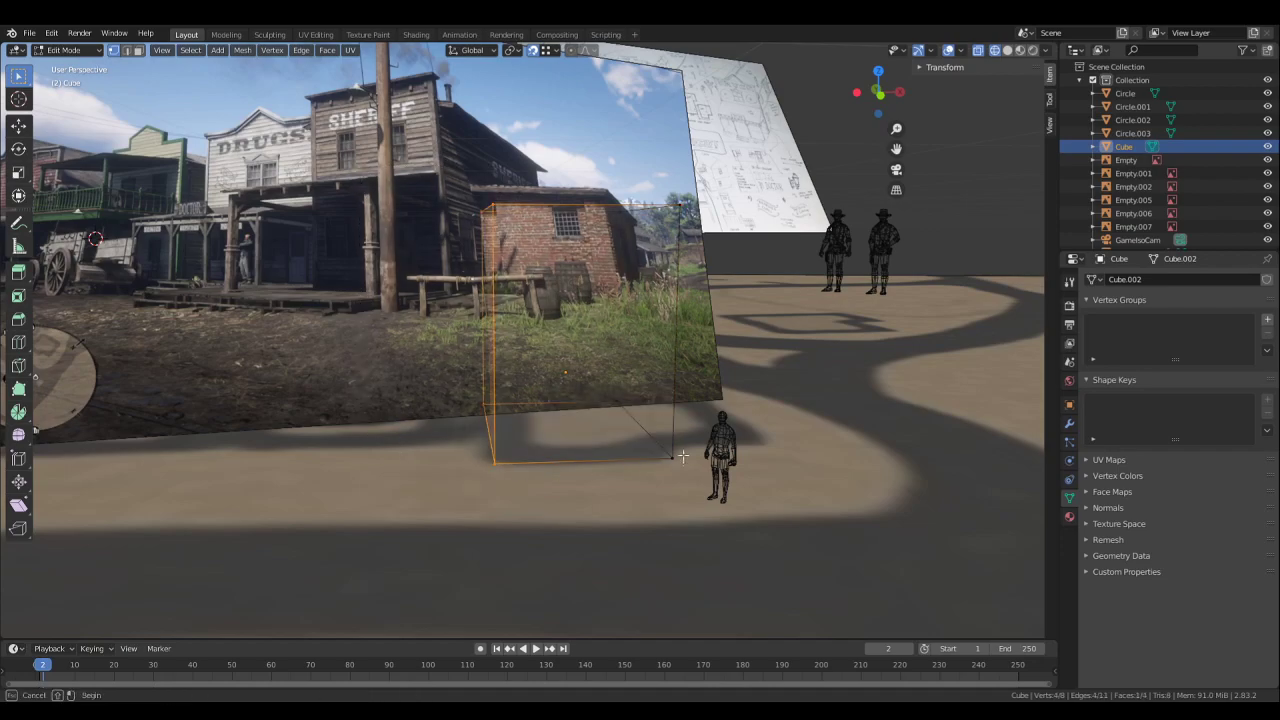
{"action": "left_click_drag", "start_coordinate": [686, 466], "coordinate": [598, 192]}
{"action": "key", "text": "f"}
{"action": "left_click_drag", "start_coordinate": [632, 422], "coordinate": [470, 218]}
{"action": "key", "text": "f"}
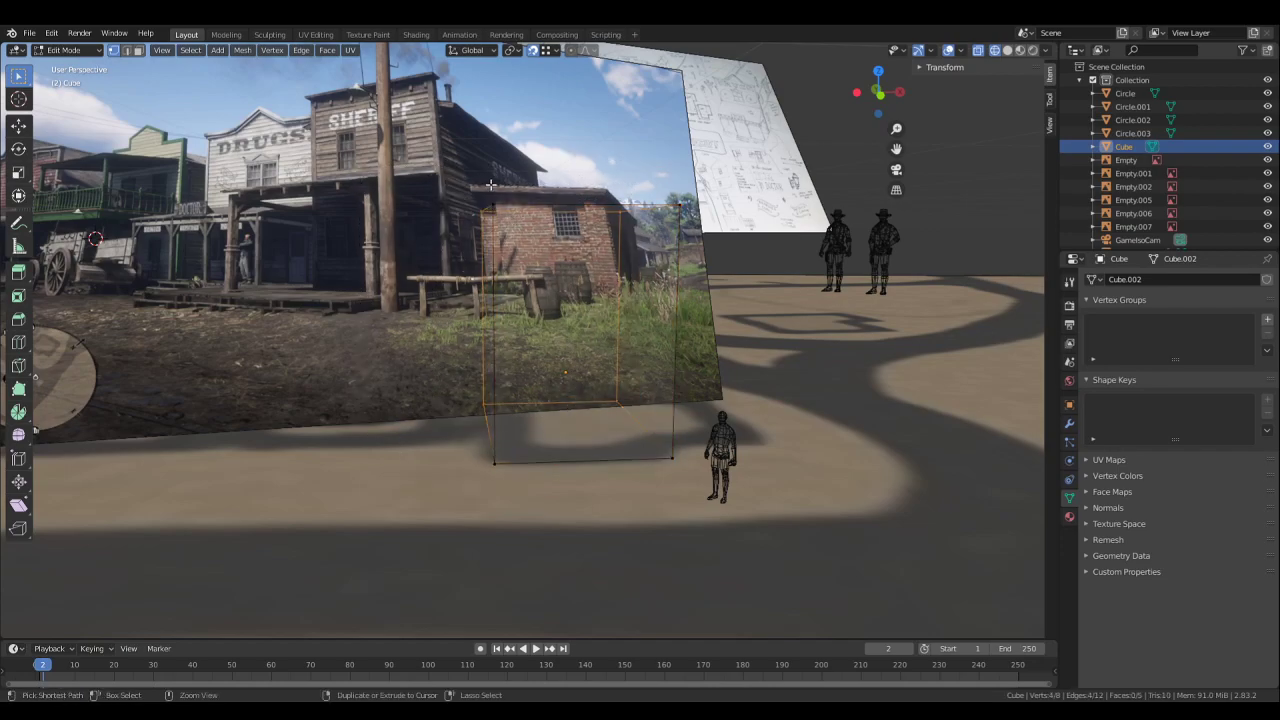
{"action": "middle_click_drag", "start_coordinate": [549, 222], "coordinate": [928, 99]}
{"action": "left_click", "coordinate": [1009, 51]}
{"action": "mouse_move", "coordinate": [497, 166]}
{"action": "middle_mouse_down"}
{"action": "mouse_move", "coordinate": [512, 190]}
{"action": "mouse_move", "coordinate": [552, 198]}
{"action": "middle_mouse_up"}
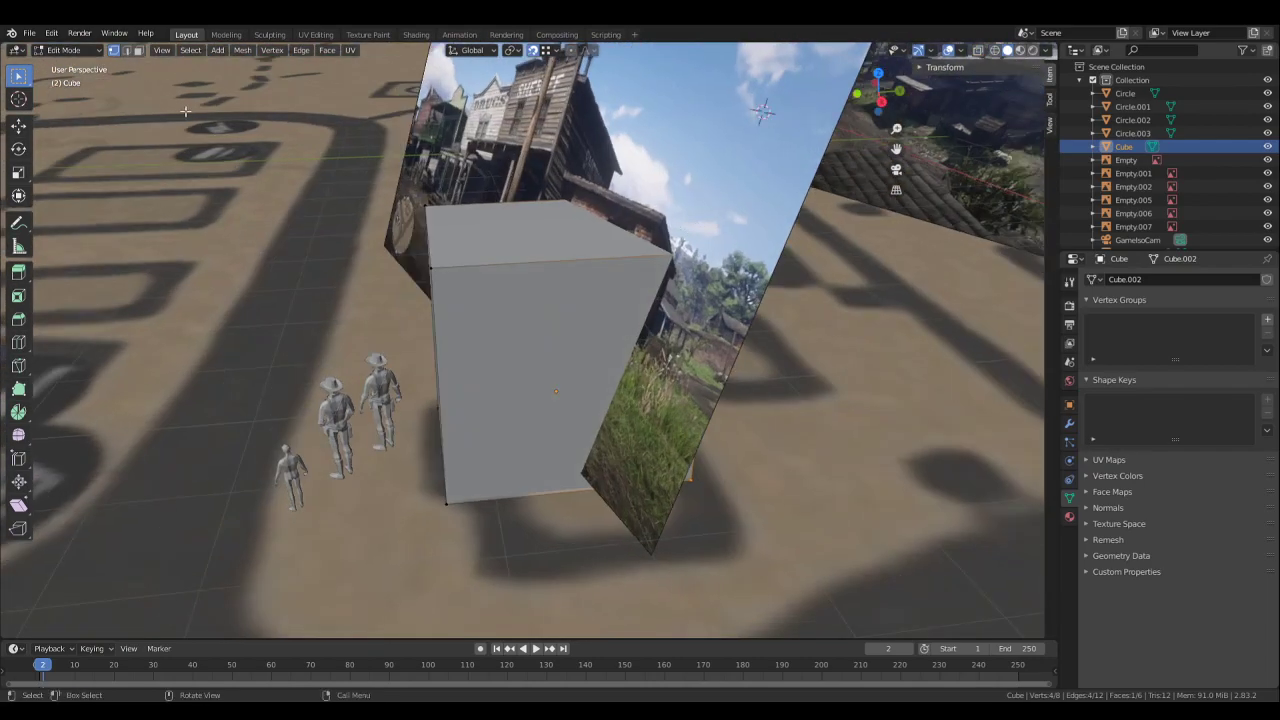
- Return to Object Mode and move the sheriff's office photo from behind the block by about -6.98 m X, -2.64 m Y and 0.54 m Z
{"action": "left_click", "coordinate": [91, 54]}
{"action": "left_click", "coordinate": [84, 66]}
{"action": "middle_click_drag", "start_coordinate": [436, 217], "coordinate": [676, 211]}
{"action": "left_click", "coordinate": [676, 211]}
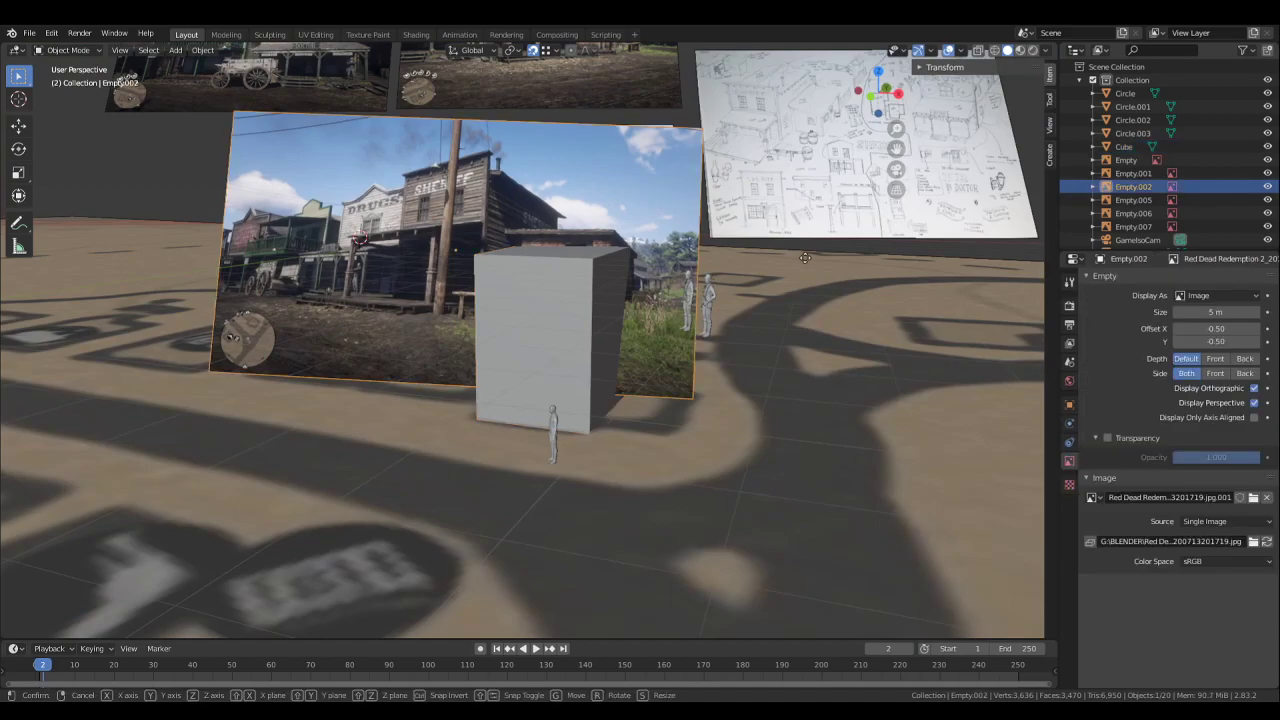
{"action": "key", "text": "g"}
{"action": "left_click", "coordinate": [508, 240]}
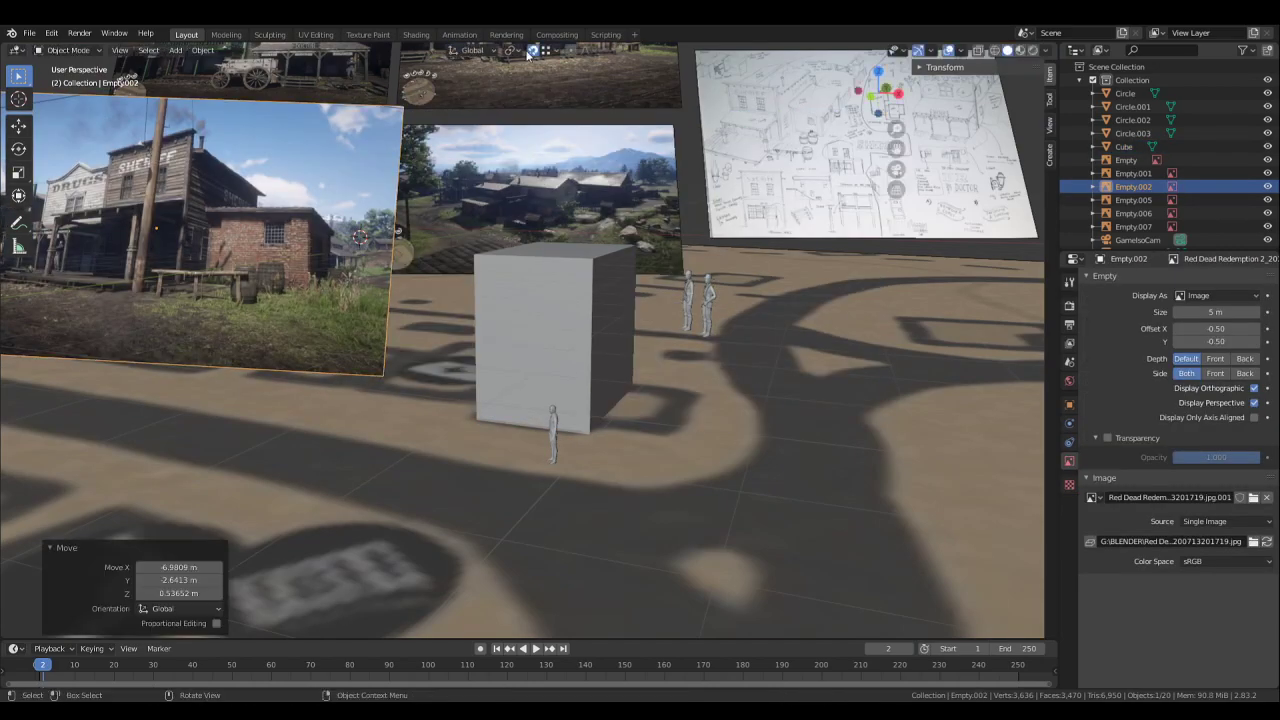
- Move the sheriff's office photo by about 3.22 m X and 0.10 m Y, and again horizontally by -0.86 m X and 1.31 m Y
{"action": "key", "text": "g"}
{"action": "left_click", "coordinate": [866, 338]}
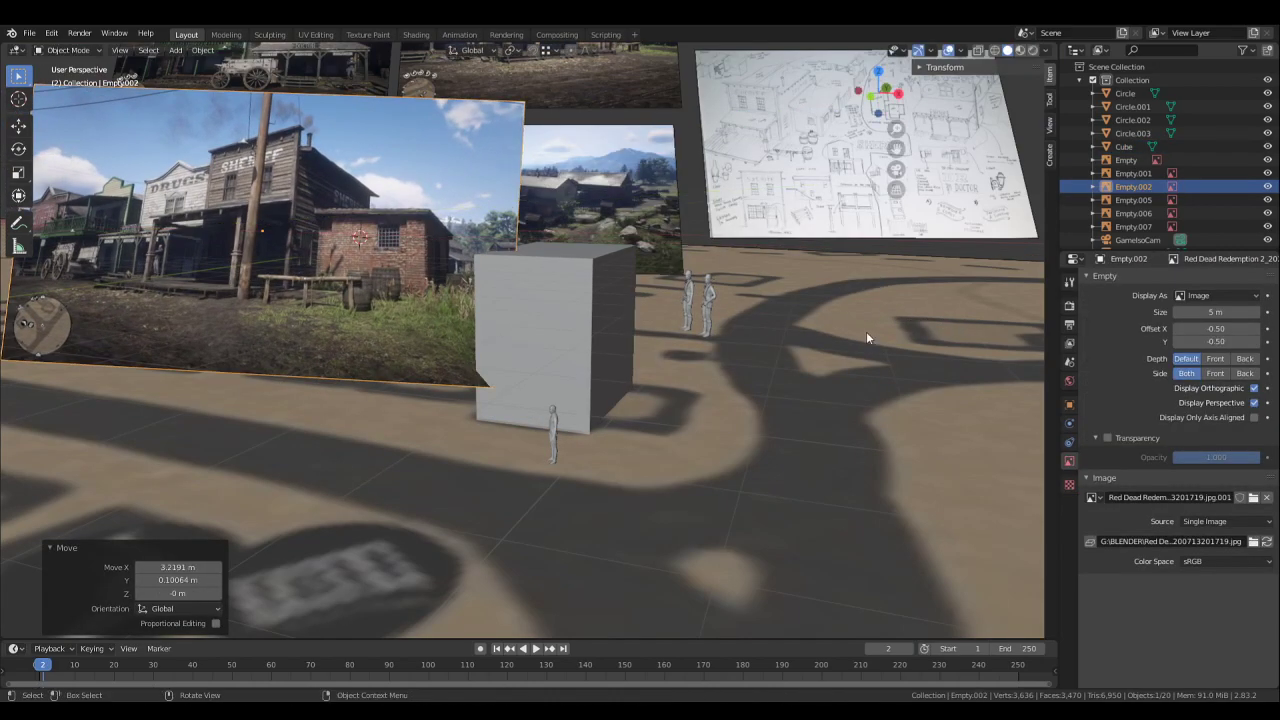
{"action": "middle_click_drag", "start_coordinate": [866, 338], "coordinate": [878, 340]}
{"action": "key", "text": "g"}
{"action": "key", "text": "shift+z"}
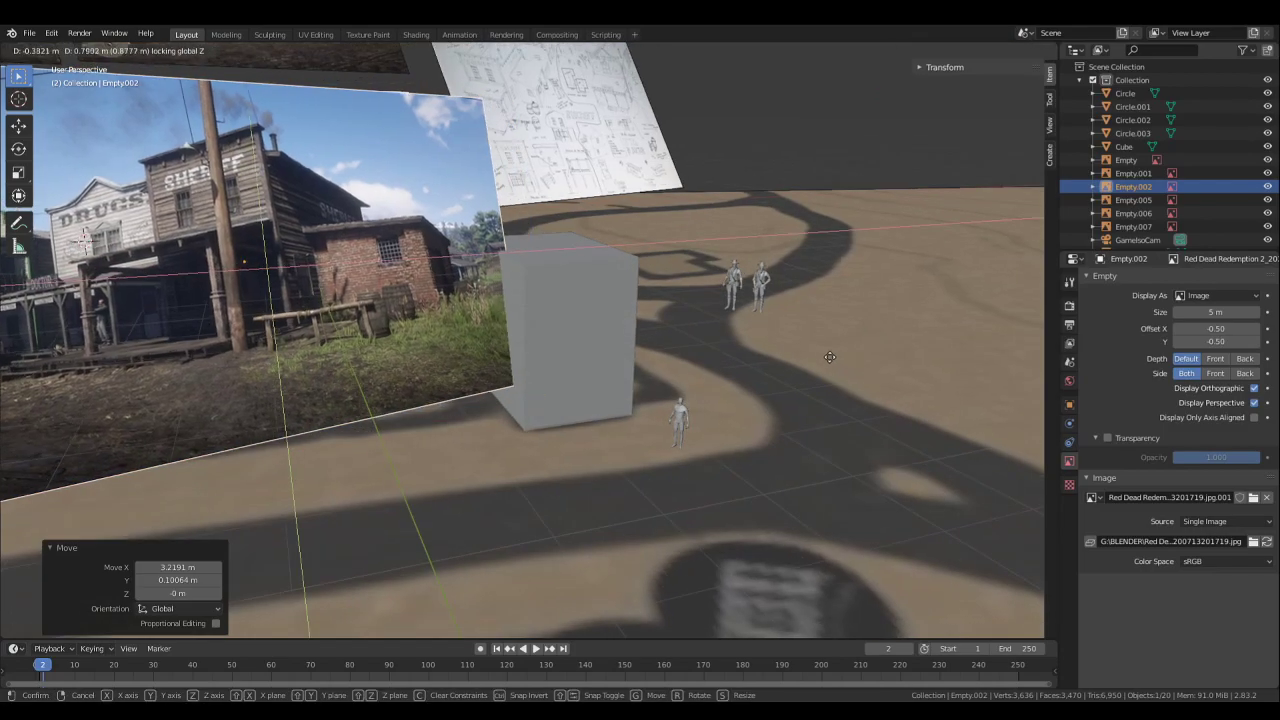
{"action": "left_click", "coordinate": [807, 360]}
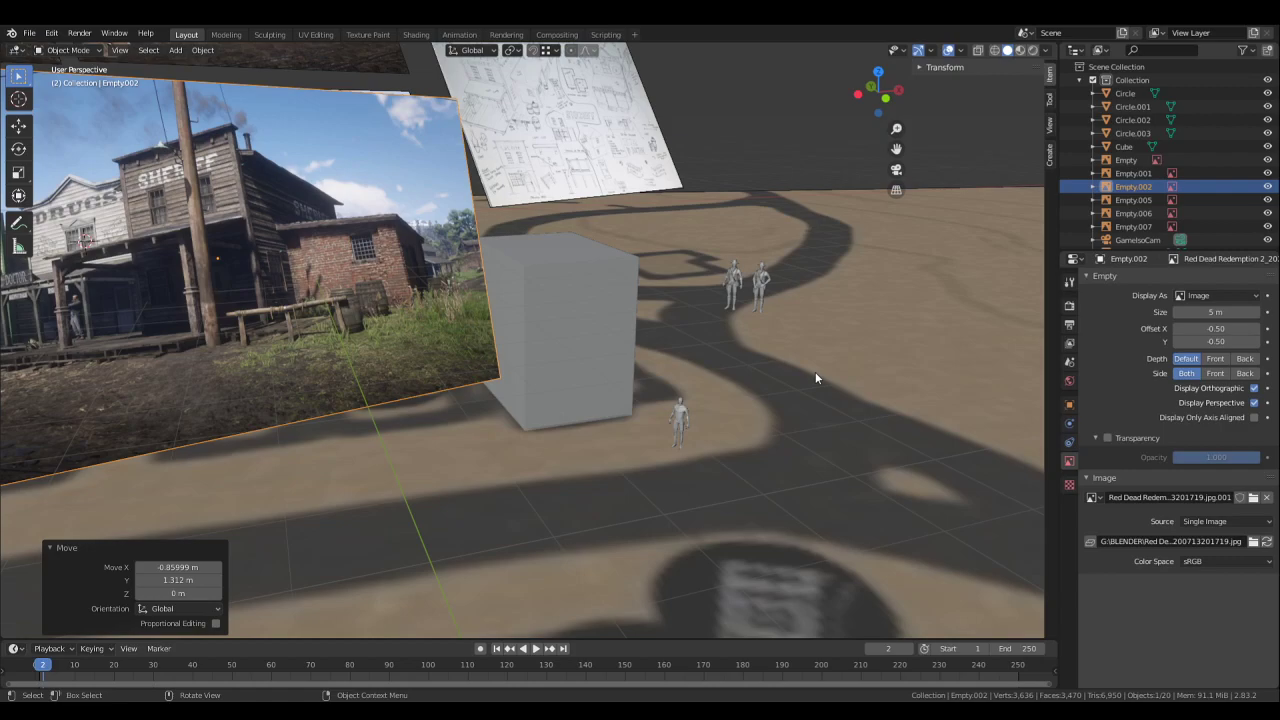
- Enter Edit Mode on the building block and add four evenly spaced vertical loop cuts across its front wall
{"action": "middle_click_drag", "start_coordinate": [736, 412], "coordinate": [666, 357]}
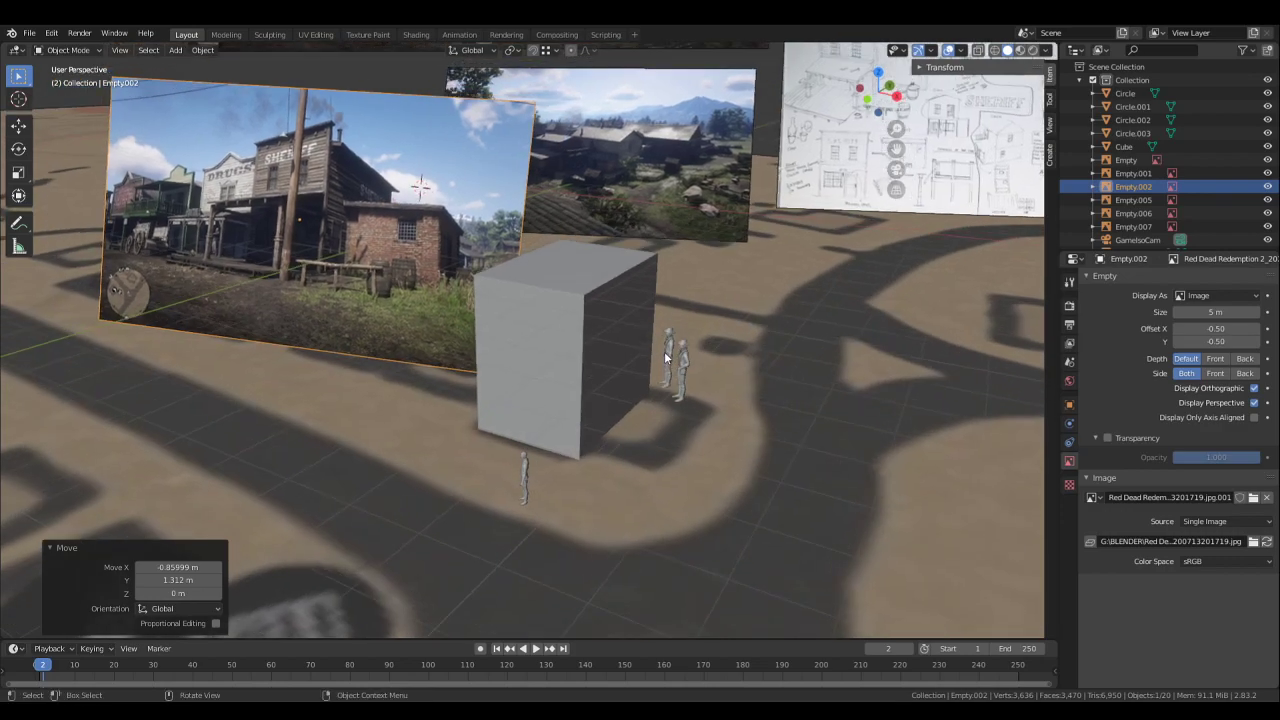
{"action": "scroll", "coordinate": [564, 275], "scroll_direction": "up", "scroll_amount": 2}
{"action": "middle_click_drag", "start_coordinate": [577, 246], "coordinate": [613, 264]}
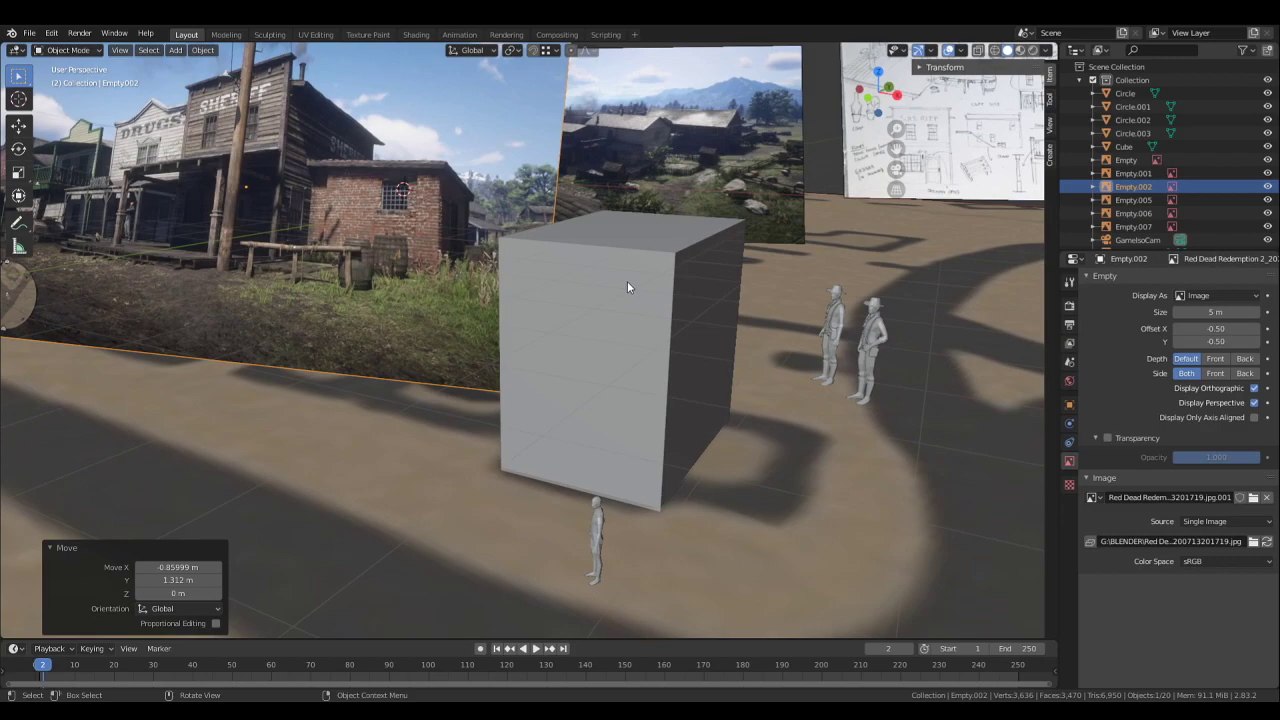
{"action": "left_click", "coordinate": [628, 283]}
{"action": "left_click", "coordinate": [68, 51]}
{"action": "left_click", "coordinate": [67, 79]}
{"action": "middle_click_drag", "start_coordinate": [690, 215], "coordinate": [739, 204]}
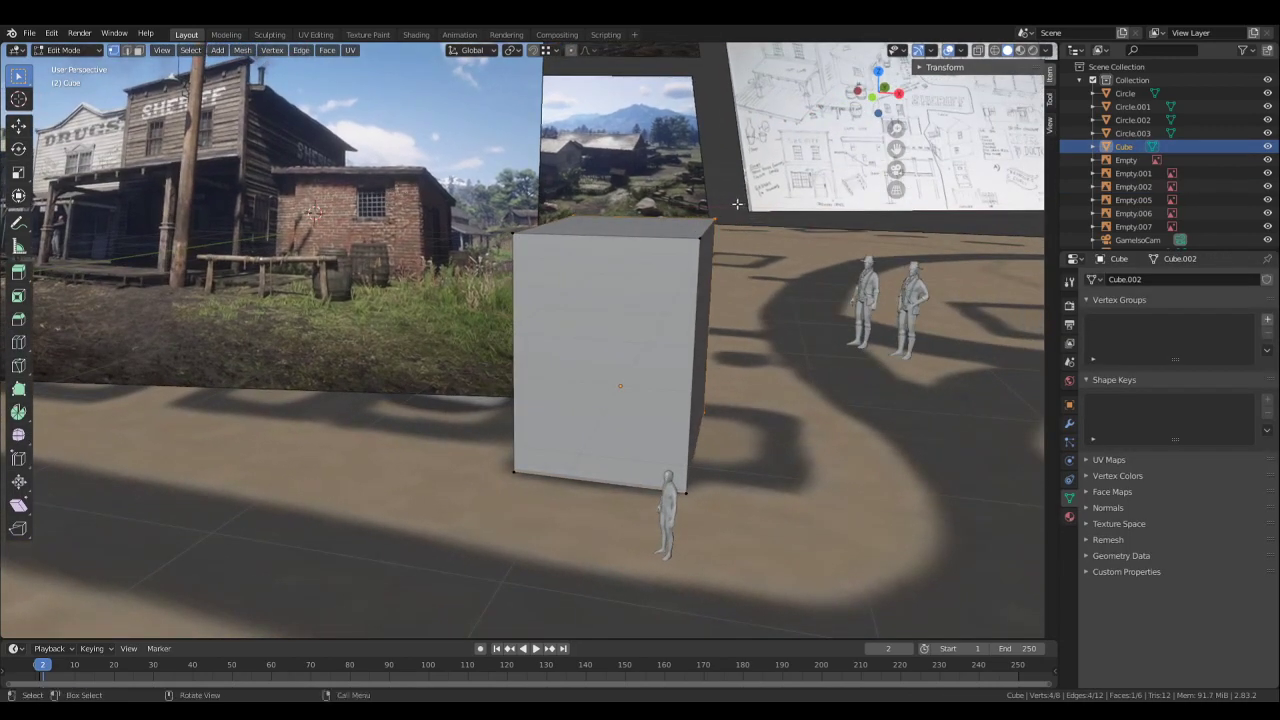
{"action": "key", "text": "ctrl+r"}
{"action": "scroll", "coordinate": [620, 237], "scroll_direction": "up", "scroll_amount": 3}
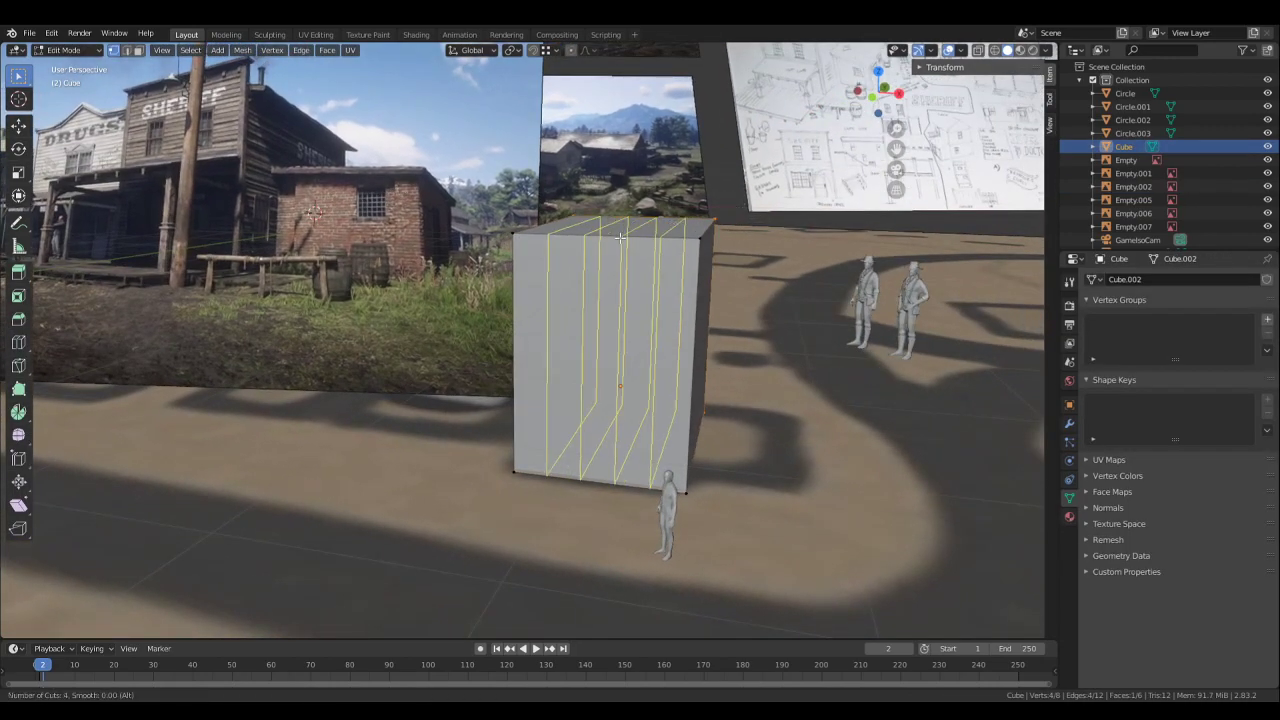
{"action": "left_click", "coordinate": [620, 237]}
{"action": "right_click", "coordinate": [620, 237]}
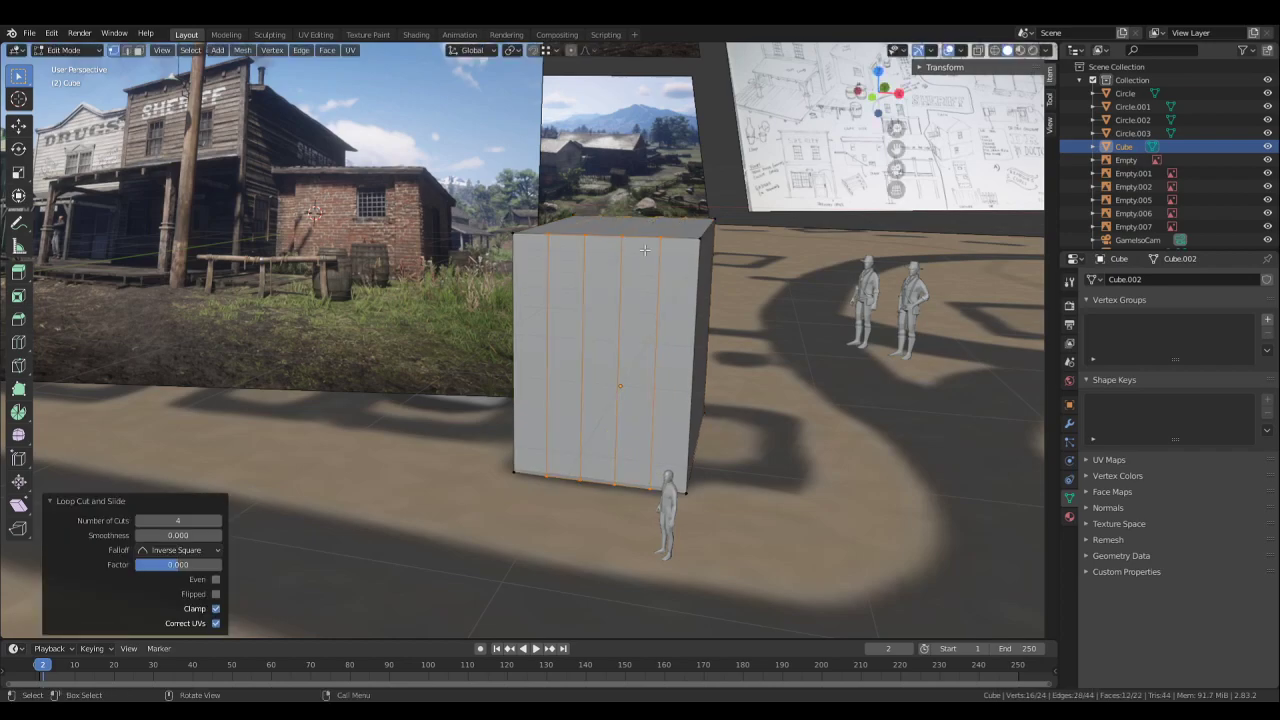
- Add one centred horizontal loop cut around the block and select all faces of its front wall
{"action": "middle_click_drag", "start_coordinate": [620, 237], "coordinate": [745, 337]}
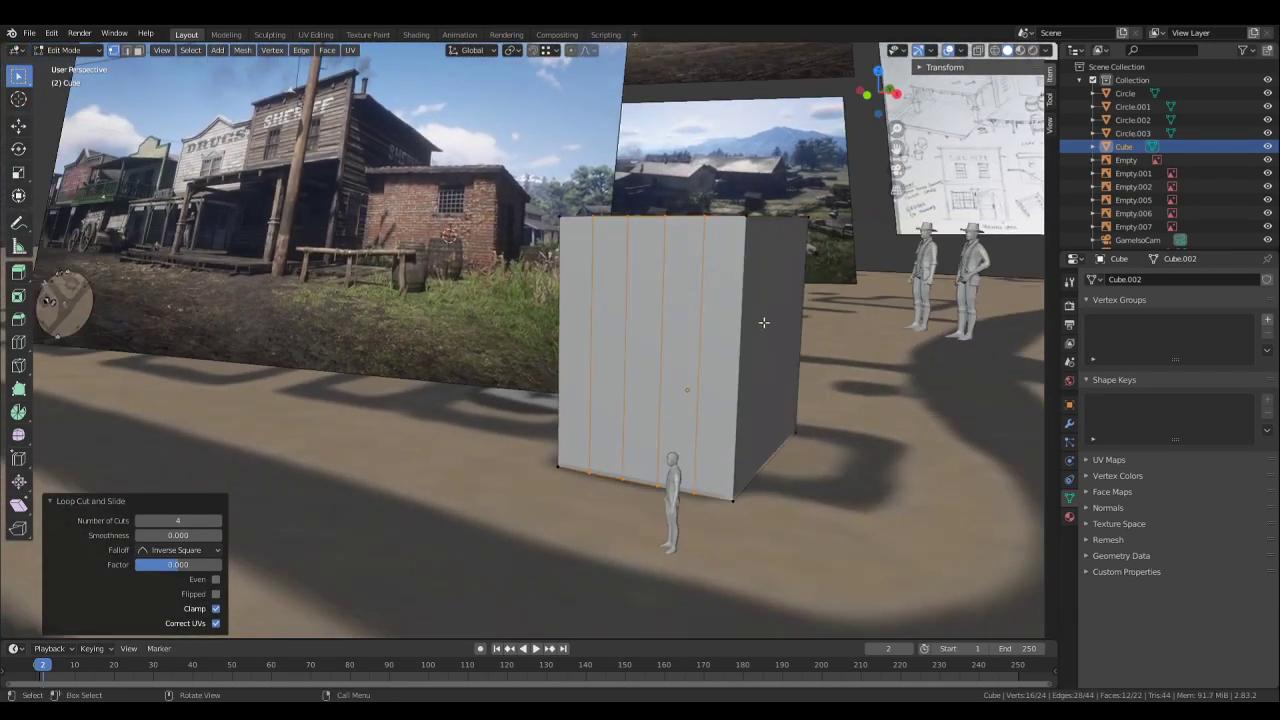
{"action": "key", "text": "ctrl+r"}
{"action": "left_click", "coordinate": [731, 335]}
{"action": "right_click", "coordinate": [731, 335]}
{"action": "mouse_move", "coordinate": [731, 335]}
{"action": "middle_mouse_down"}
{"action": "mouse_move", "coordinate": [684, 349]}
{"action": "mouse_move", "coordinate": [722, 343]}
{"action": "mouse_move", "coordinate": [712, 322]}
{"action": "mouse_move", "coordinate": [699, 345]}
{"action": "mouse_move", "coordinate": [714, 330]}
{"action": "middle_mouse_up"}
{"action": "left_click", "coordinate": [138, 50]}
{"action": "left_click_drag", "start_coordinate": [742, 414], "coordinate": [592, 285]}
{"action": "middle_click_drag", "start_coordinate": [650, 250], "coordinate": [587, 267]}
{"action": "middle_click_drag", "start_coordinate": [245, 102], "coordinate": [342, 272], "text": "shift"}
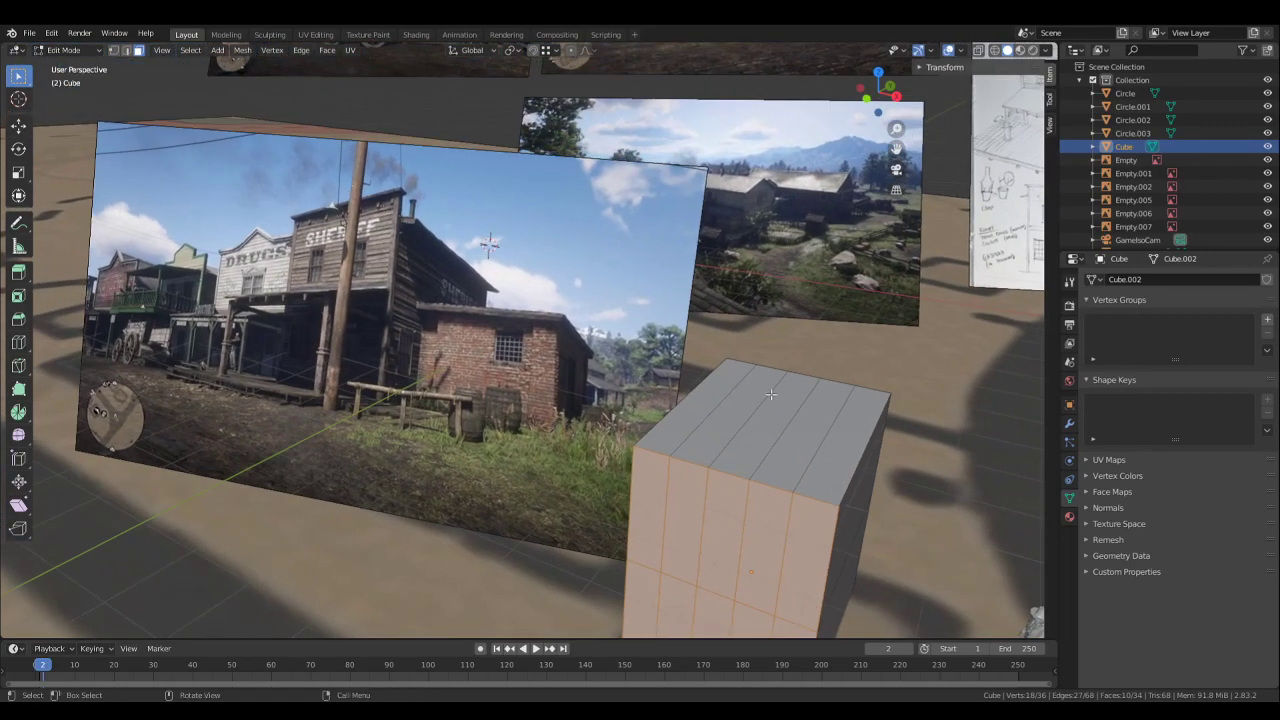
- Return to Object Mode, move the sketch sheet horizontally toward the block, and lower it by about 2.46 m
{"action": "middle_click_drag", "start_coordinate": [771, 394], "coordinate": [590, 357]}
{"action": "left_click", "coordinate": [60, 51]}
{"action": "left_click", "coordinate": [66, 66]}
{"action": "left_click", "coordinate": [935, 265]}
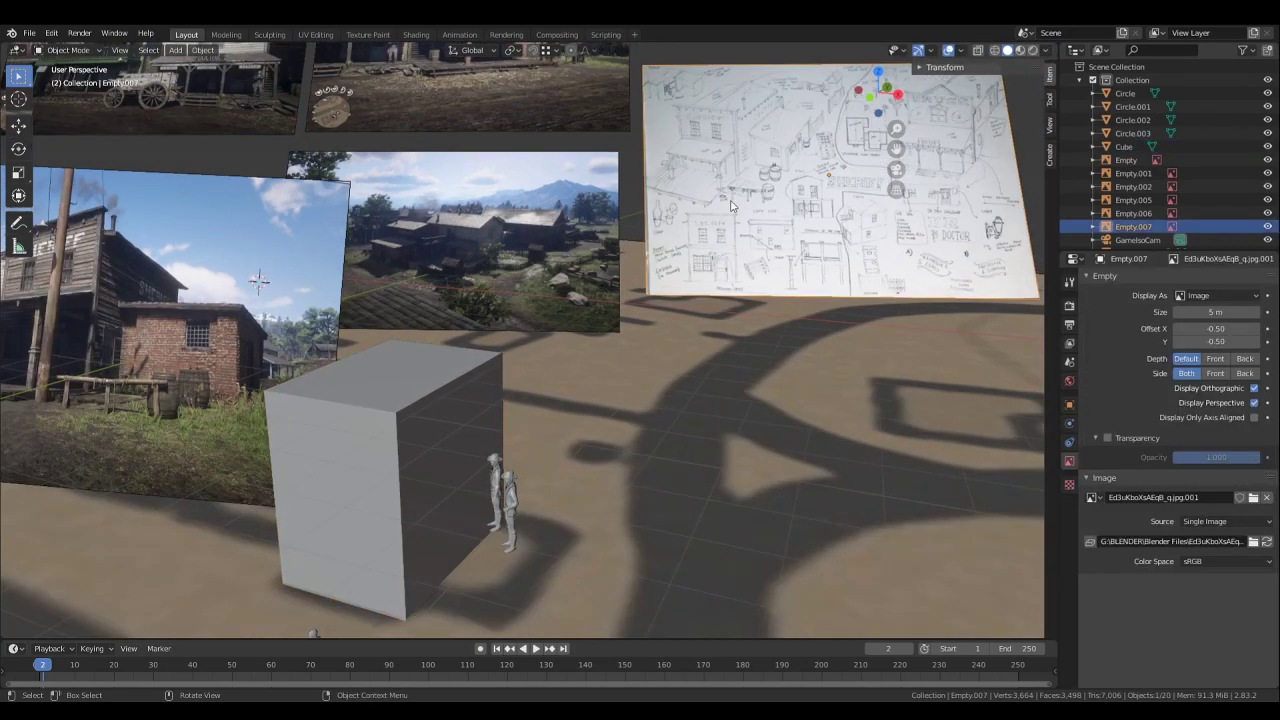
{"action": "key", "text": "g"}
{"action": "key", "text": "shift+z"}
{"action": "left_click", "coordinate": [883, 306]}
{"action": "key", "text": "g"}
{"action": "key", "text": "z"}
{"action": "left_click", "coordinate": [888, 408]}
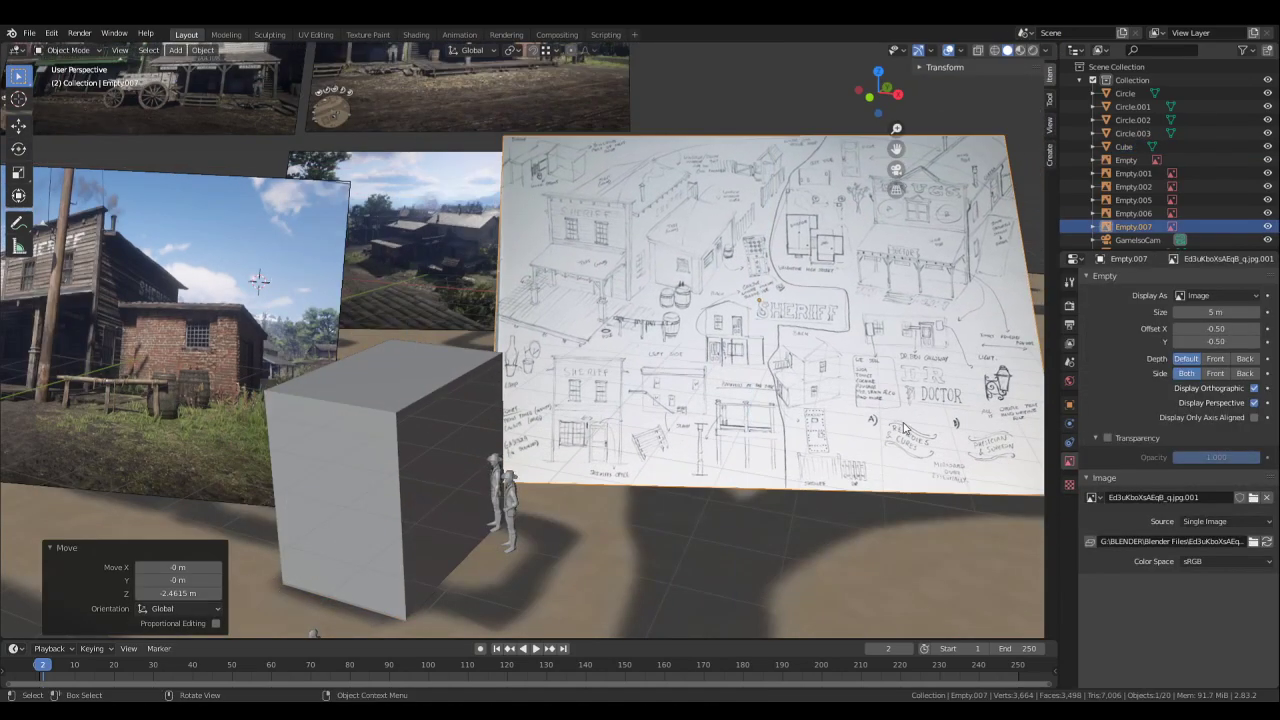
- Rotate the sketch sheet by 21.5° about its local X axis
{"action": "key", "text": "r"}
{"action": "key", "text": "x"}
{"action": "key", "text": "x"}
{"action": "left_click", "coordinate": [888, 350]}
{"action": "middle_click_drag", "start_coordinate": [888, 350], "coordinate": [797, 352]}
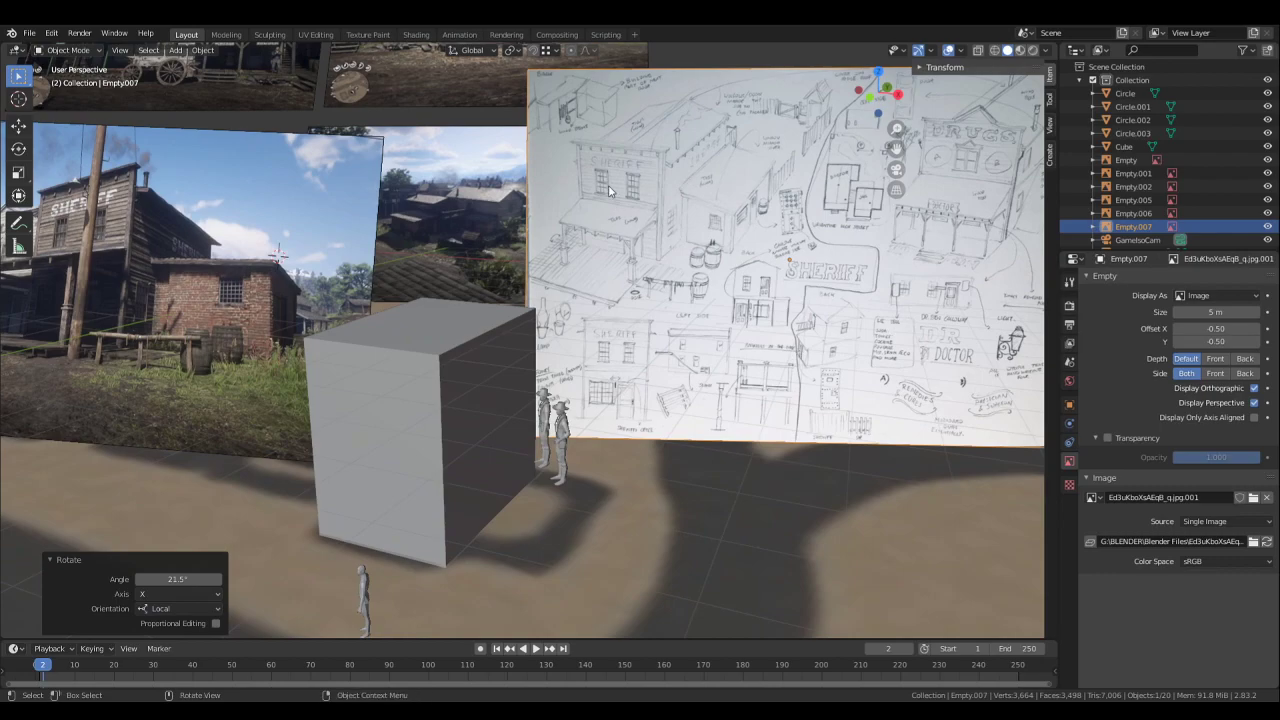
{"action": "middle_click_drag", "start_coordinate": [609, 190], "coordinate": [464, 341]}
- Enter Edit Mode on the building block and halve the outermost column on the photo side of its front wall with a centred vertical loop cut
{"action": "left_click", "coordinate": [514, 309]}
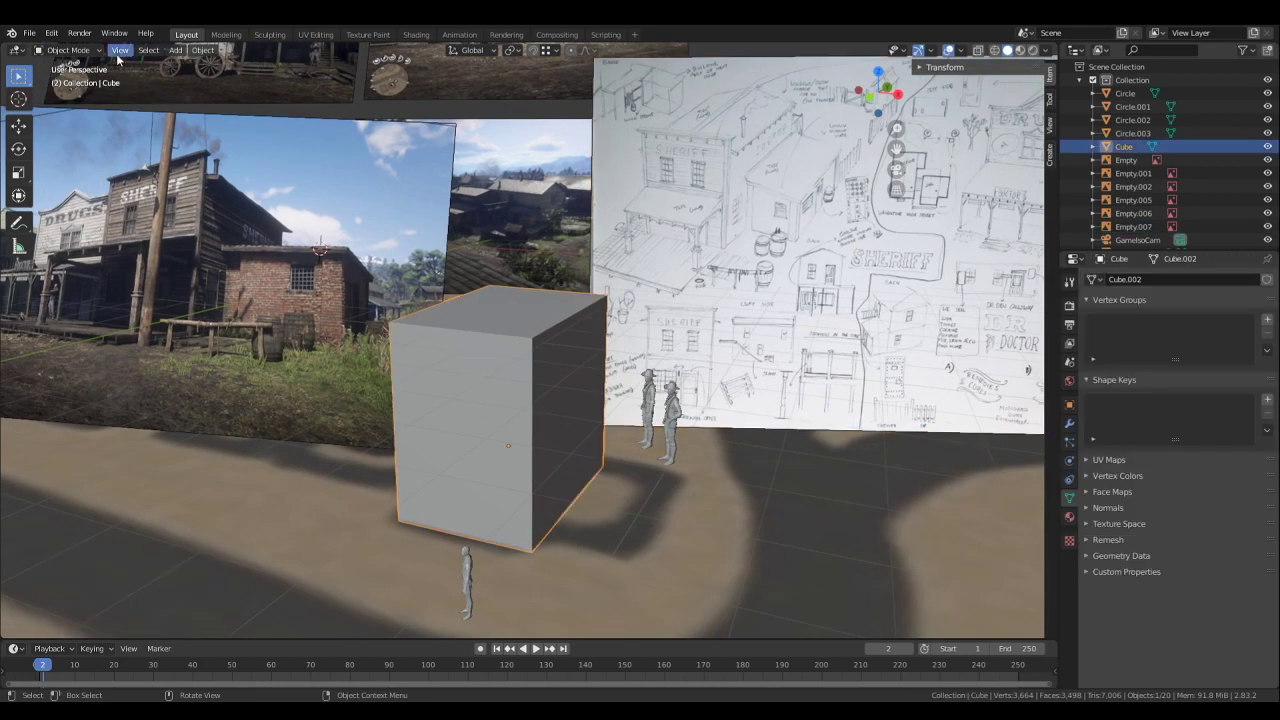
{"action": "left_click", "coordinate": [86, 51]}
{"action": "left_click", "coordinate": [84, 81]}
{"action": "middle_click_drag", "start_coordinate": [715, 290], "coordinate": [755, 216], "text": "shift"}
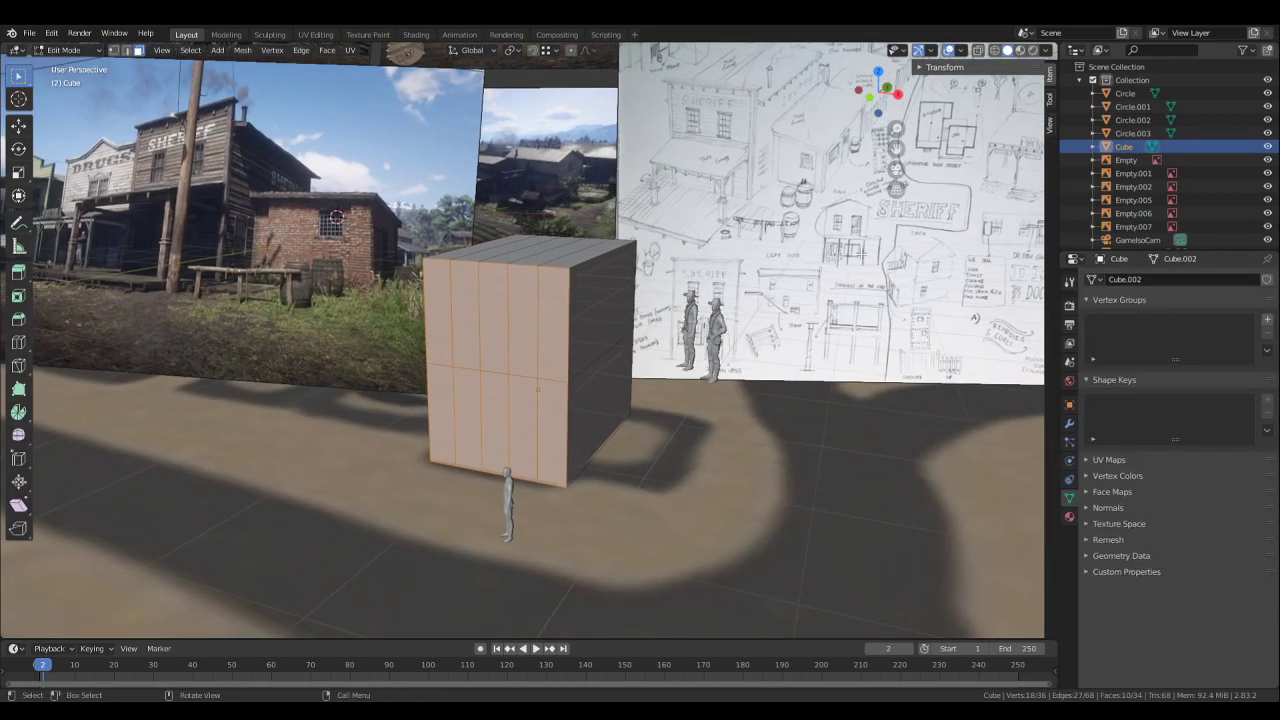
{"action": "middle_click_drag", "start_coordinate": [833, 249], "coordinate": [768, 322], "text": "shift"}
{"action": "scroll", "coordinate": [668, 408], "scroll_direction": "up", "scroll_amount": 2}
{"action": "middle_click_drag", "start_coordinate": [768, 322], "coordinate": [762, 350]}
{"action": "middle_click_drag", "start_coordinate": [490, 450], "coordinate": [525, 400], "text": "shift"}
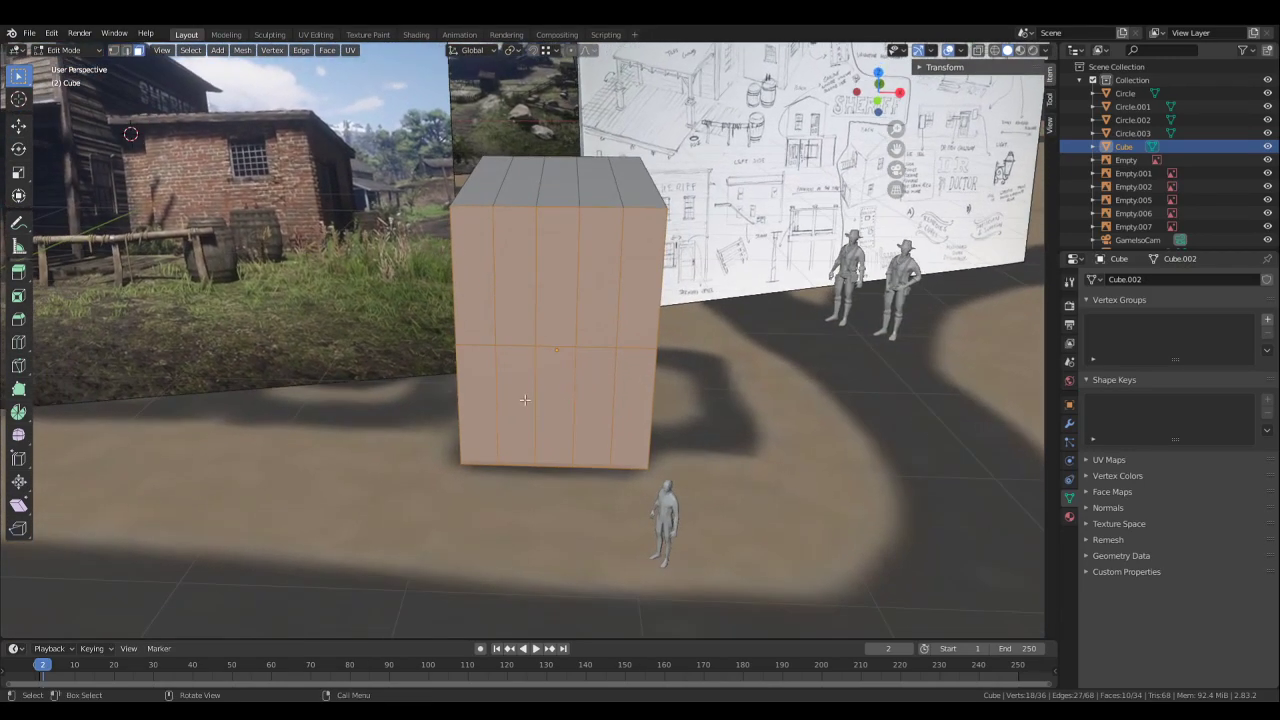
{"action": "scroll", "coordinate": [525, 400], "scroll_direction": "up", "scroll_amount": 1}
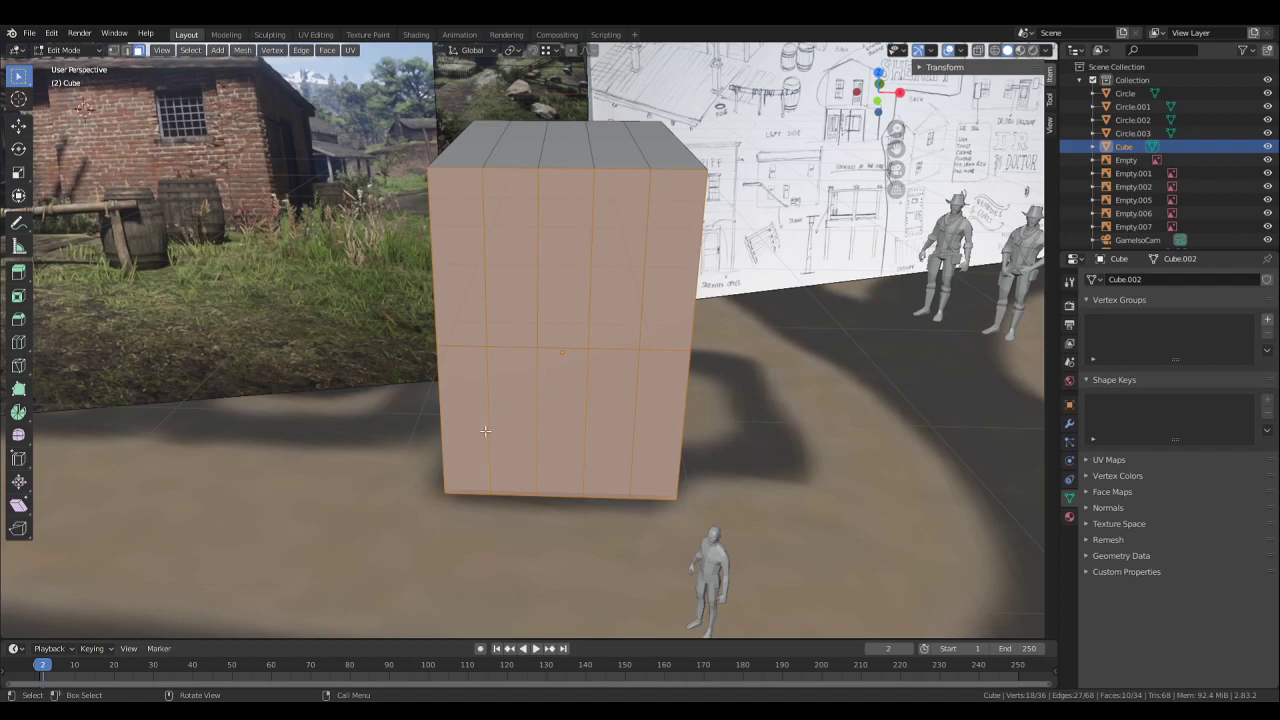
{"action": "key", "text": "ctrl+r"}
{"action": "left_click", "coordinate": [461, 356]}
{"action": "right_click", "coordinate": [460, 356]}
- Add centred vertical loop cuts through the third and second original columns of the front wall, counted from the photo side
{"action": "key", "text": "ctrl+r"}
{"action": "left_click", "coordinate": [563, 360]}
{"action": "right_click", "coordinate": [564, 362]}
{"action": "middle_click_drag", "start_coordinate": [564, 364], "coordinate": [513, 310]}
{"action": "key", "text": "ctrl+r"}
{"action": "left_click", "coordinate": [514, 309]}
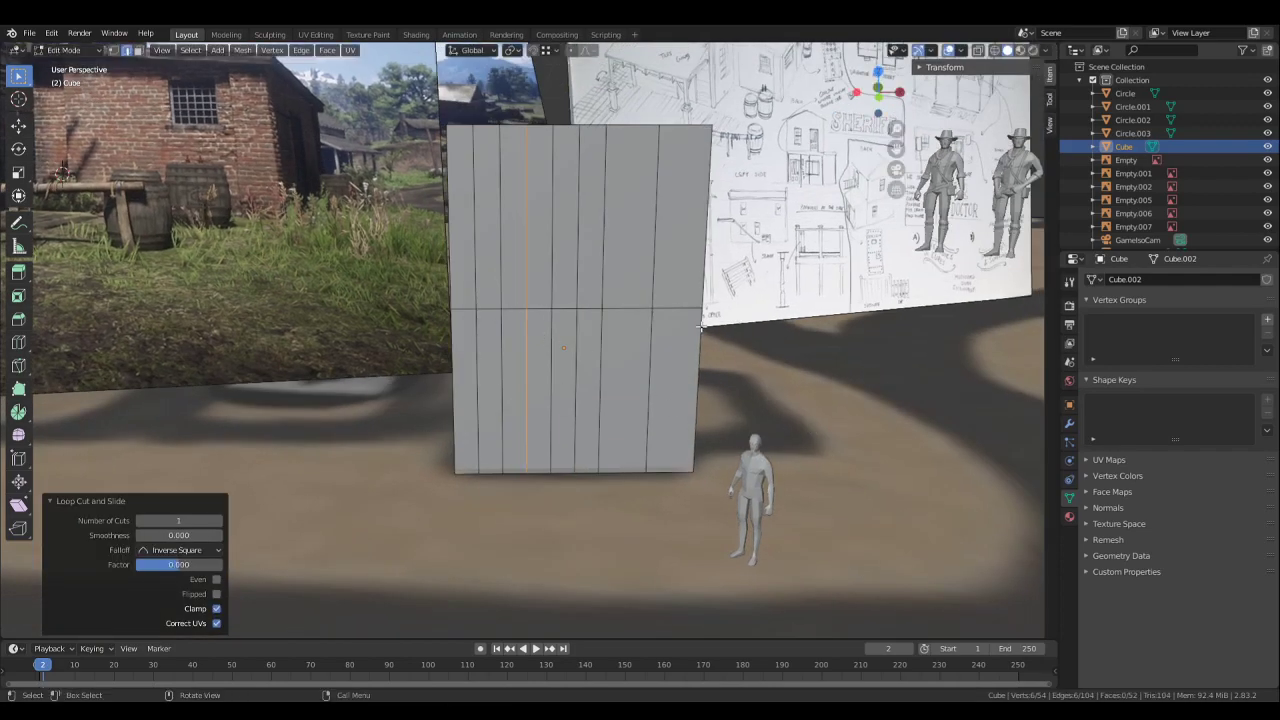
- Add a horizontal loop cut just below the mid-height loop with factor -0.593, and a centred one in the band beneath it
{"action": "middle_click_drag", "start_coordinate": [743, 340], "coordinate": [600, 335]}
{"action": "key", "text": "ctrl+r"}
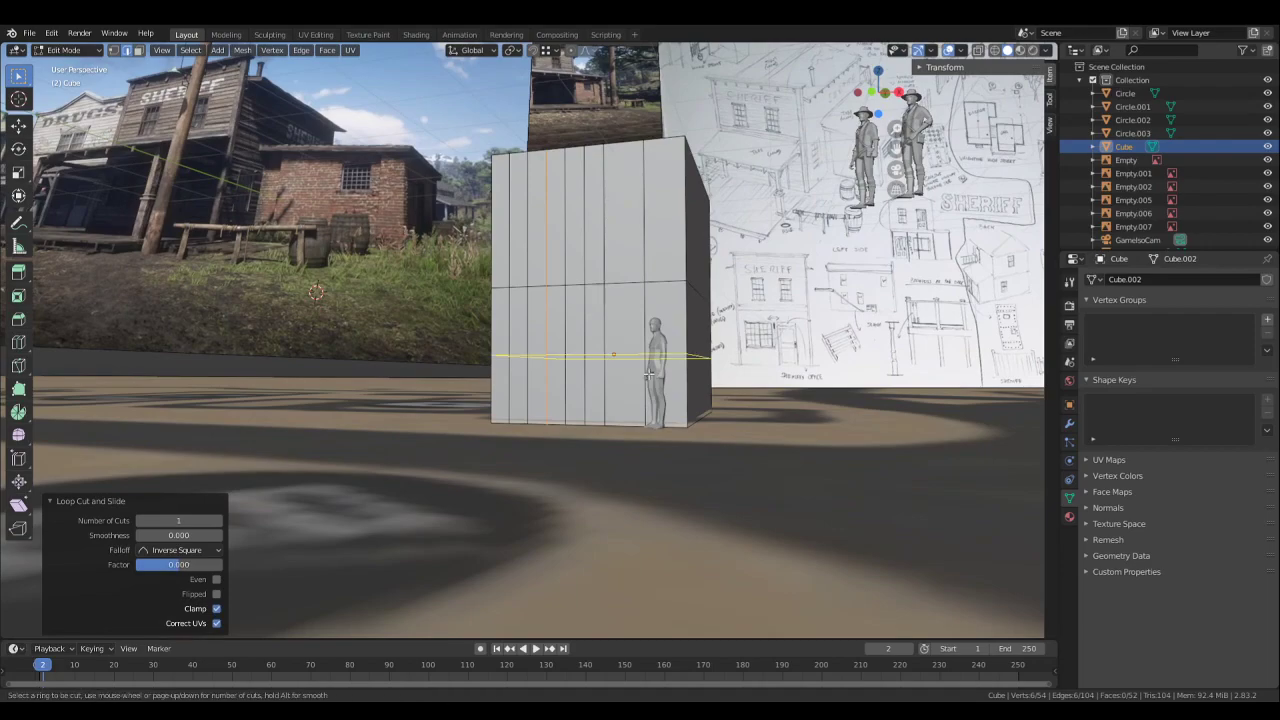
{"action": "left_click", "coordinate": [634, 310]}
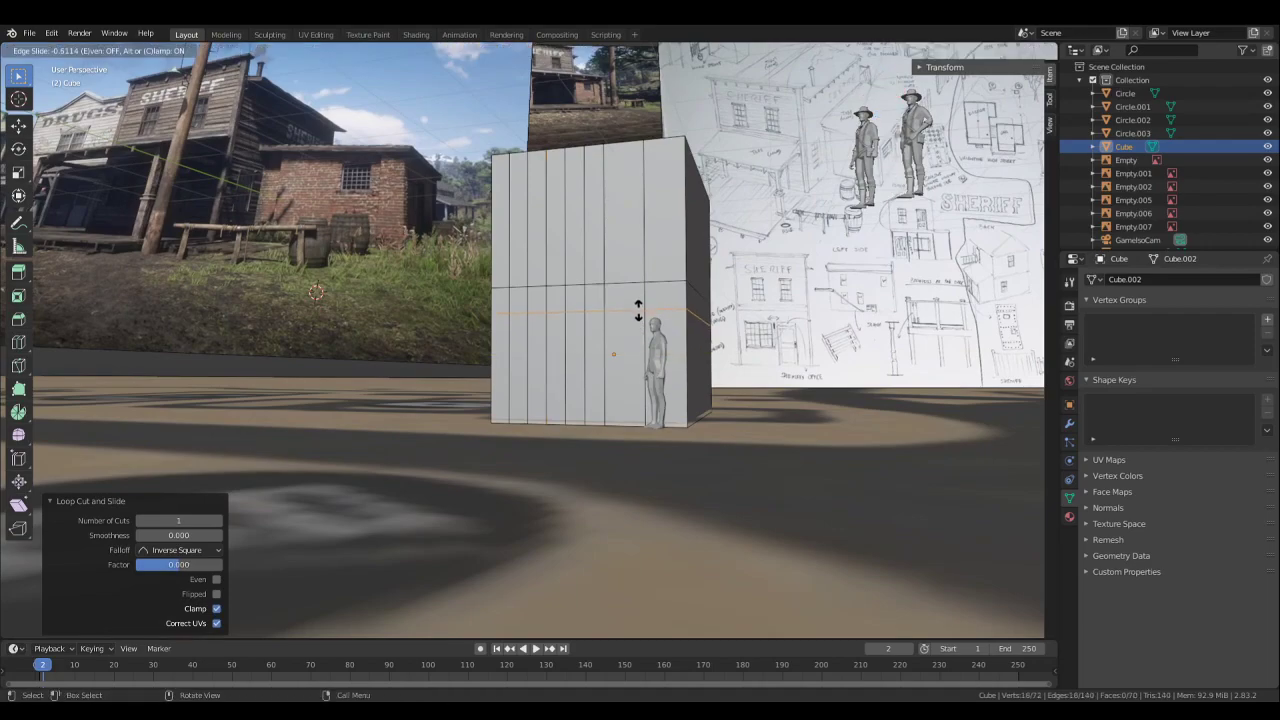
{"action": "left_click", "coordinate": [638, 310]}
{"action": "middle_click_drag", "start_coordinate": [638, 310], "coordinate": [452, 350]}
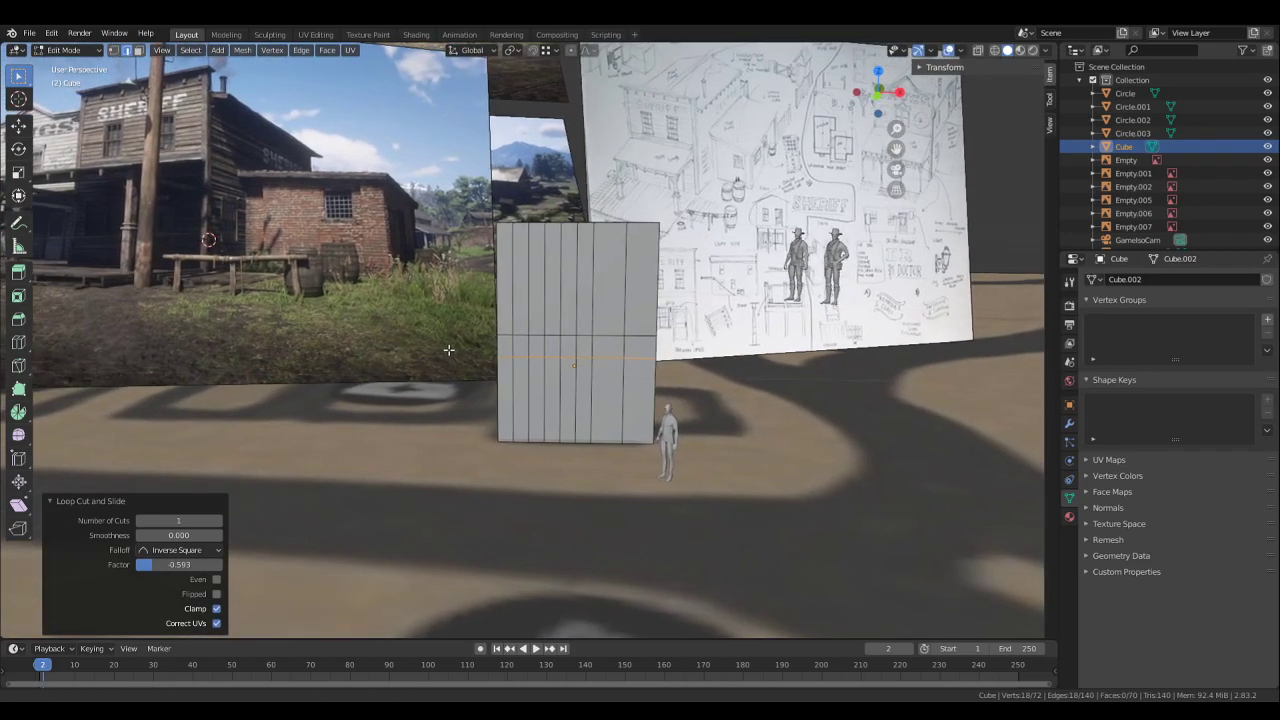
{"action": "scroll", "coordinate": [448, 350], "scroll_direction": "up", "scroll_amount": 4}
{"action": "key", "text": "ctrl+r"}
{"action": "right_click", "coordinate": [567, 376]}
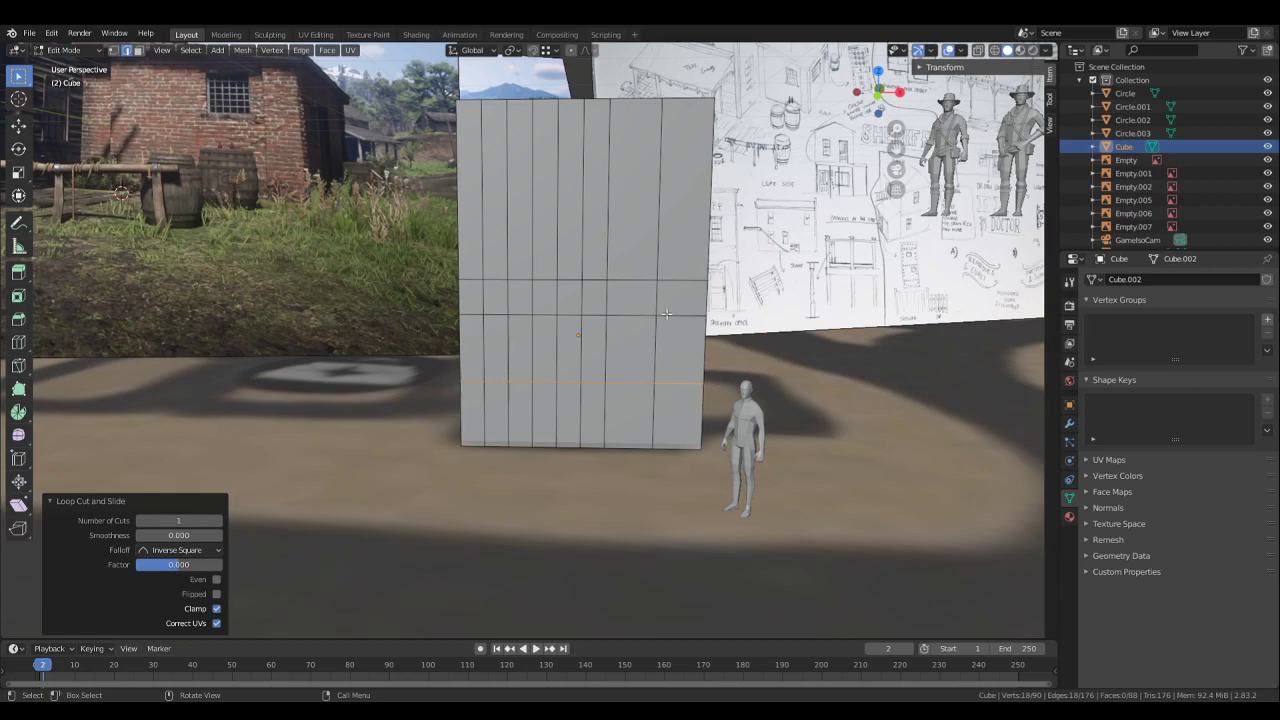
- Select the mid-height edge loop around the block and raise it by about 0.05 m along Z
{"action": "middle_click_drag", "start_coordinate": [567, 376], "coordinate": [578, 272]}
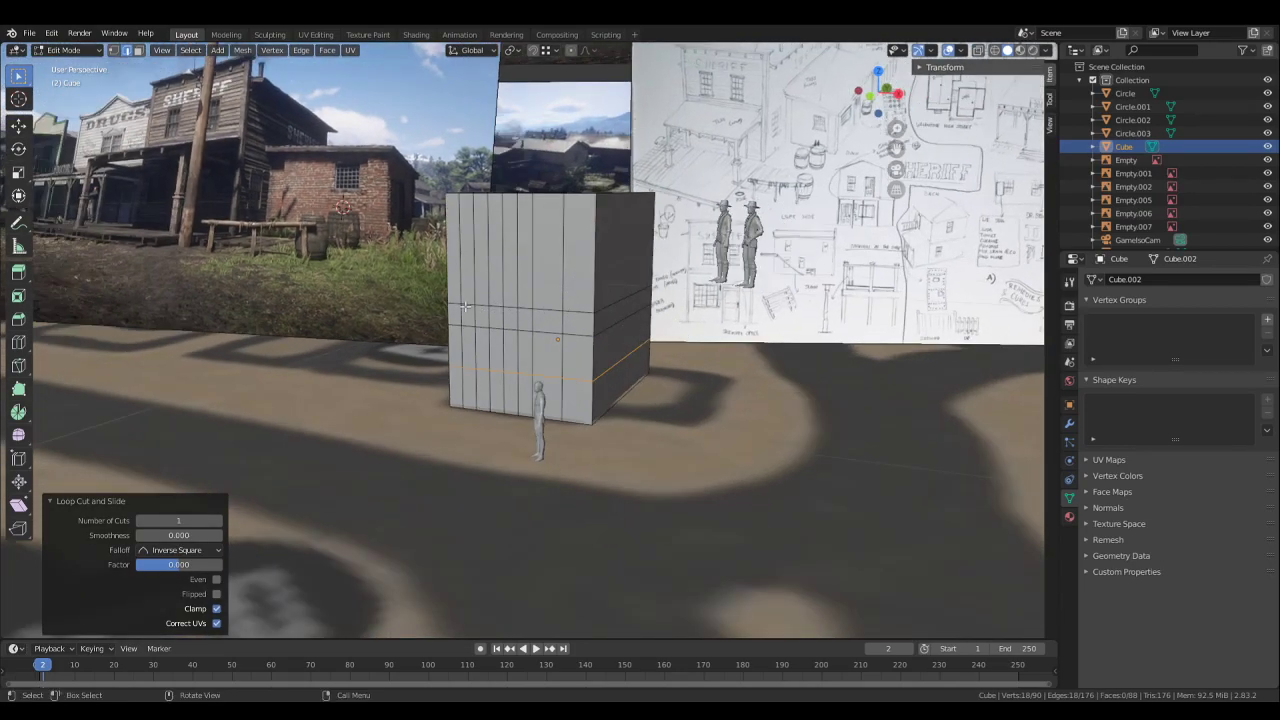
{"action": "left_click", "coordinate": [578, 312]}
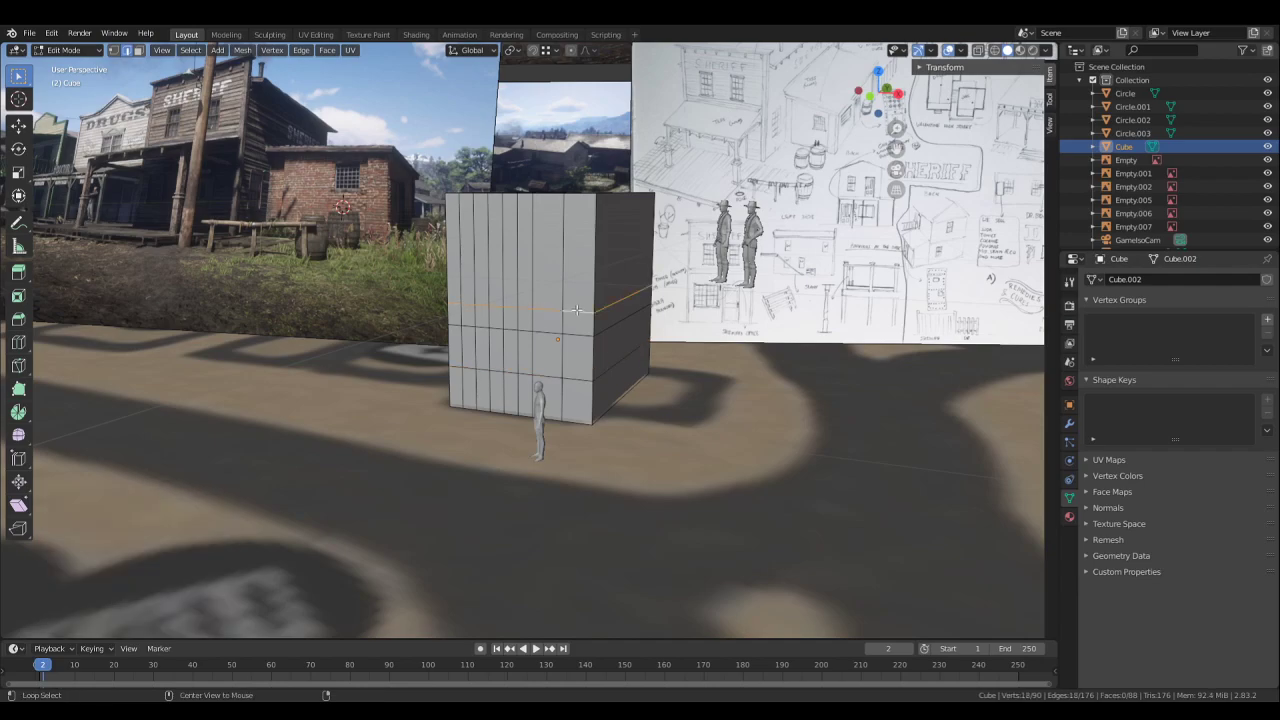
{"action": "key", "text": "g"}
{"action": "key", "text": "z"}
{"action": "left_click", "coordinate": [576, 307]}
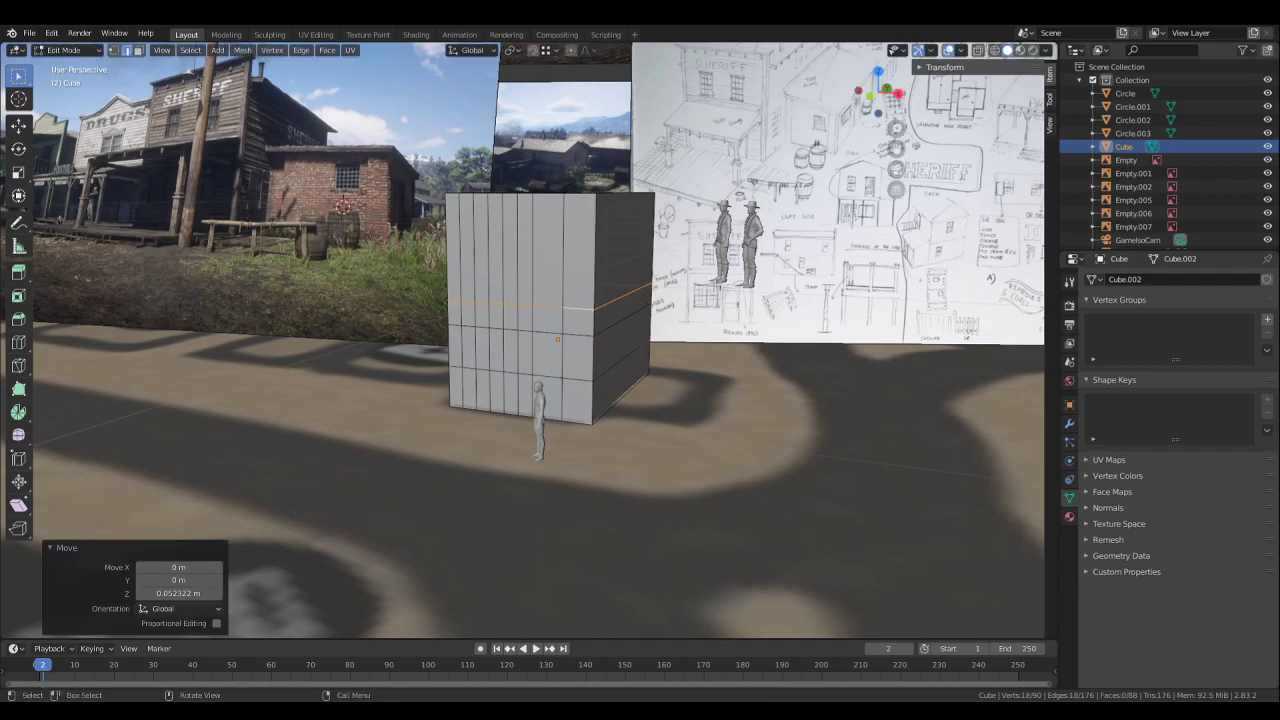
{"action": "key", "text": "ctrl+r"}
{"action": "left_click", "coordinate": [592, 299]}
{"action": "left_click", "coordinate": [582, 302]}
{"action": "key", "text": "ctrl+z"}
- Add a horizontal loop cut just above the mid-height loop with factor 0.824, and a centred one in the tall section above it
{"action": "key", "text": "ctrl+r"}
{"action": "left_click", "coordinate": [564, 298]}
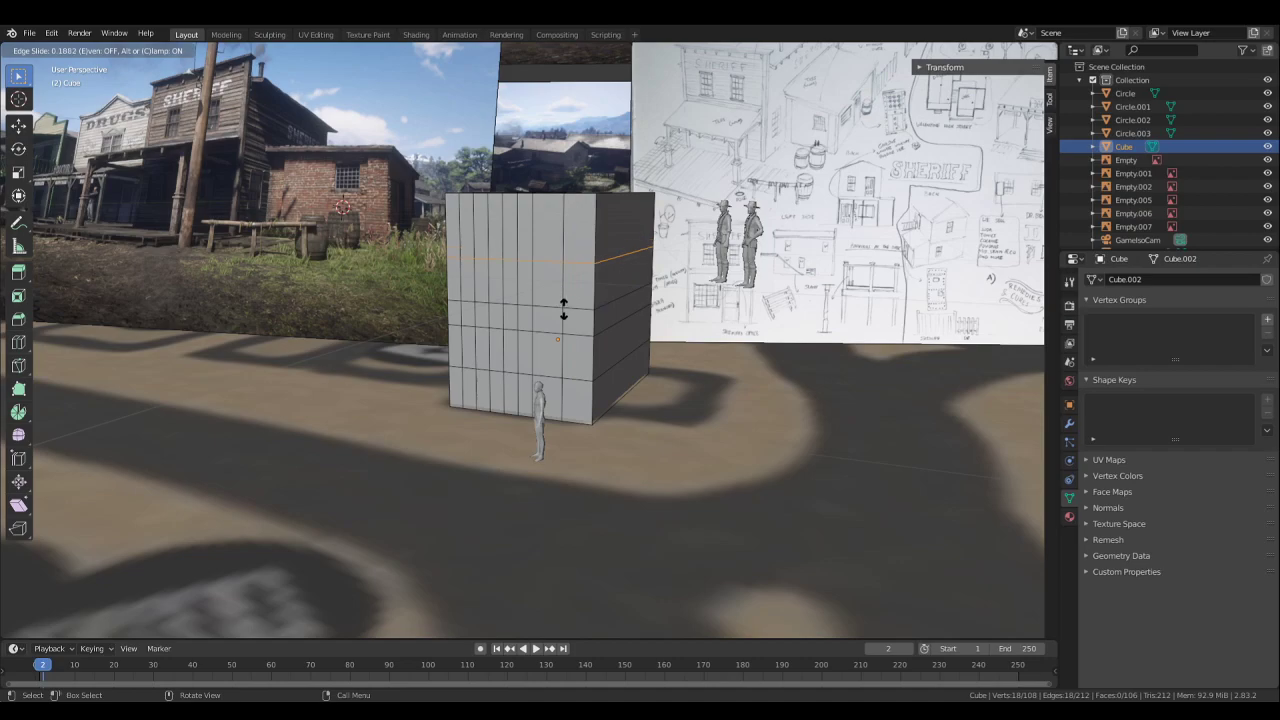
{"action": "left_click", "coordinate": [568, 343]}
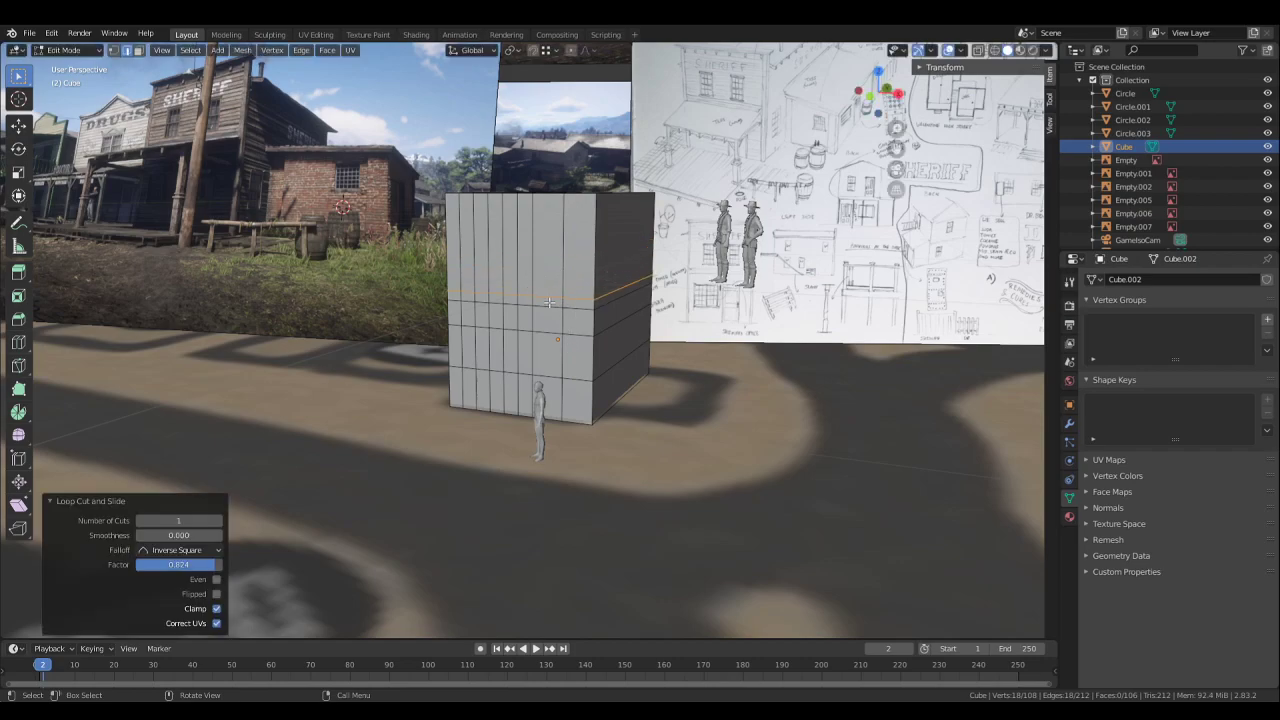
{"action": "key", "text": "ctrl+r"}
{"action": "left_click", "coordinate": [578, 250]}
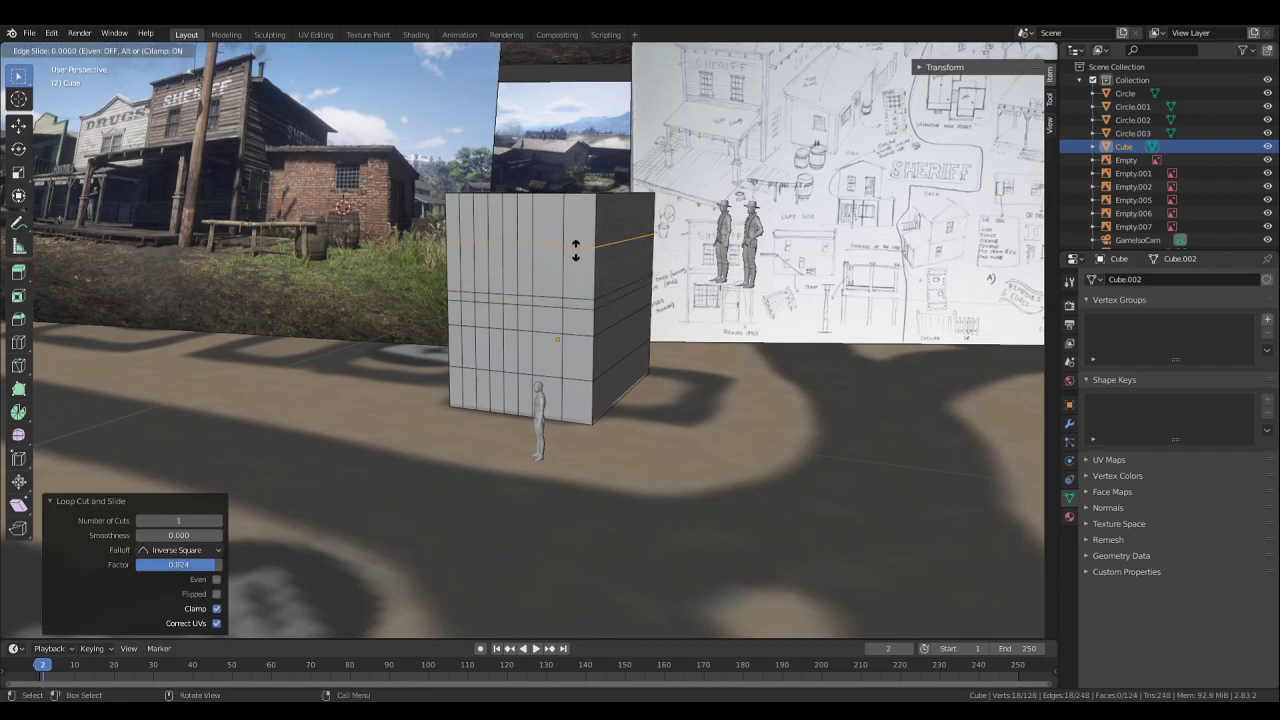
{"action": "right_click", "coordinate": [576, 251]}
{"action": "middle_click_drag", "start_coordinate": [576, 251], "coordinate": [557, 277]}
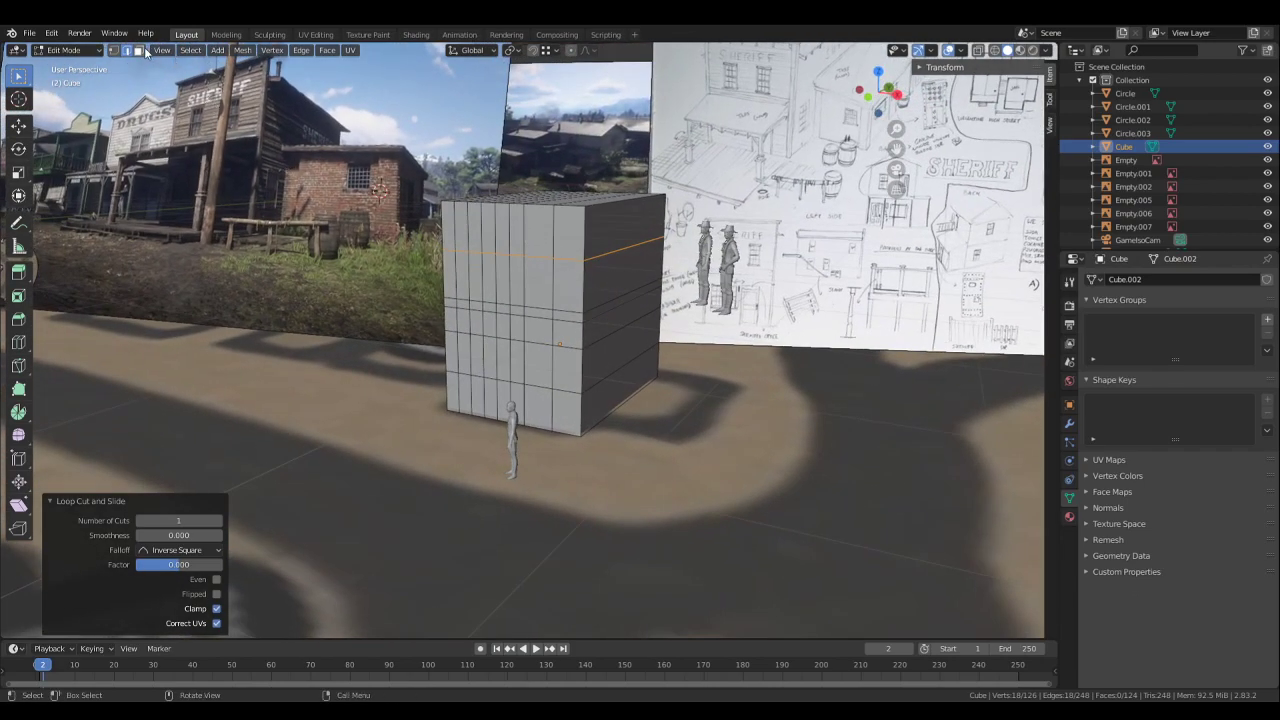
- Duplicate the front wall faces, place the copy slightly in front of the block, and extrude it into a thin slab
{"action": "middle_click_drag", "start_coordinate": [600, 330], "coordinate": [697, 335]}
{"action": "key", "text": "a"}
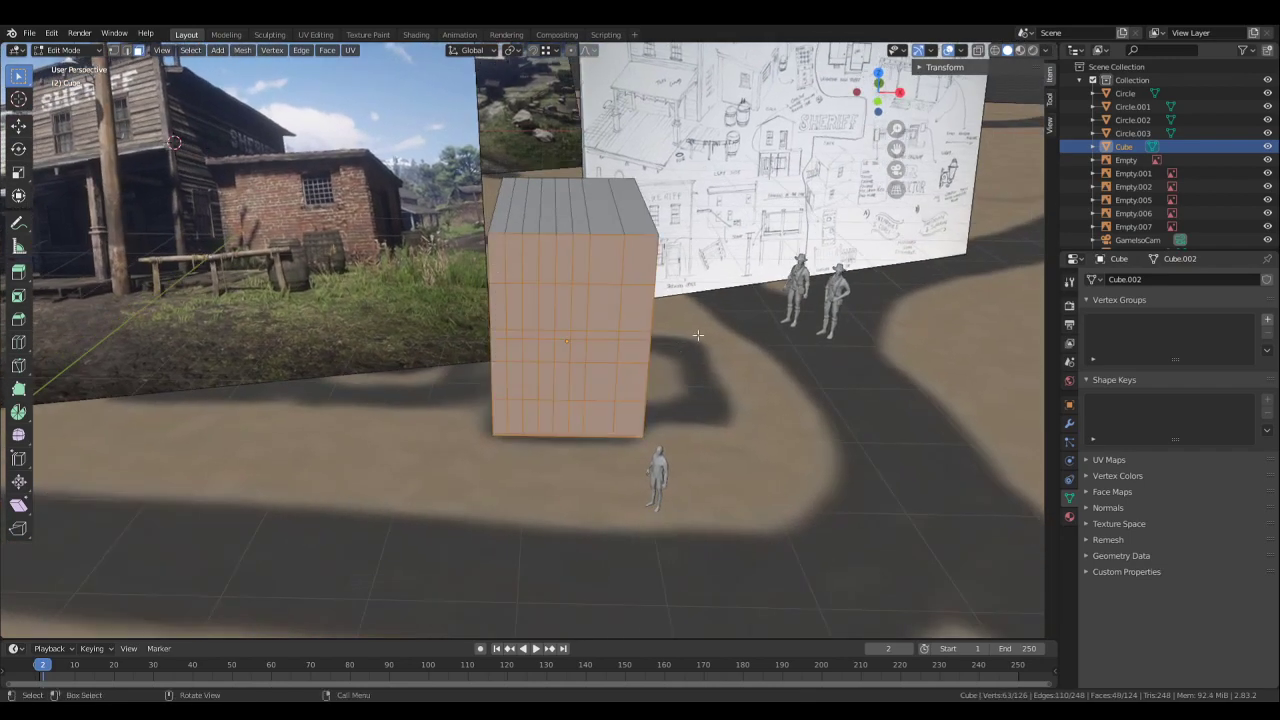
{"action": "key", "text": "shift+d"}
{"action": "left_click", "coordinate": [695, 350]}
{"action": "middle_click_drag", "start_coordinate": [694, 354], "coordinate": [533, 392]}
{"action": "key", "text": "e"}
{"action": "left_click", "coordinate": [695, 348]}
- Select the faces for two upper windows, a wide lower window and a door on the front slab, extrude them about 0.065 m inward, and deselect
{"action": "left_click", "coordinate": [545, 310]}
{"action": "left_click_drag", "start_coordinate": [533, 392], "coordinate": [497, 386], "text": "shift"}
{"action": "left_click_drag", "start_coordinate": [570, 402], "coordinate": [573, 438], "text": "shift"}
{"action": "middle_click_drag", "start_coordinate": [621, 409], "coordinate": [613, 410]}
{"action": "scroll", "coordinate": [613, 410], "scroll_direction": "up", "scroll_amount": 3}
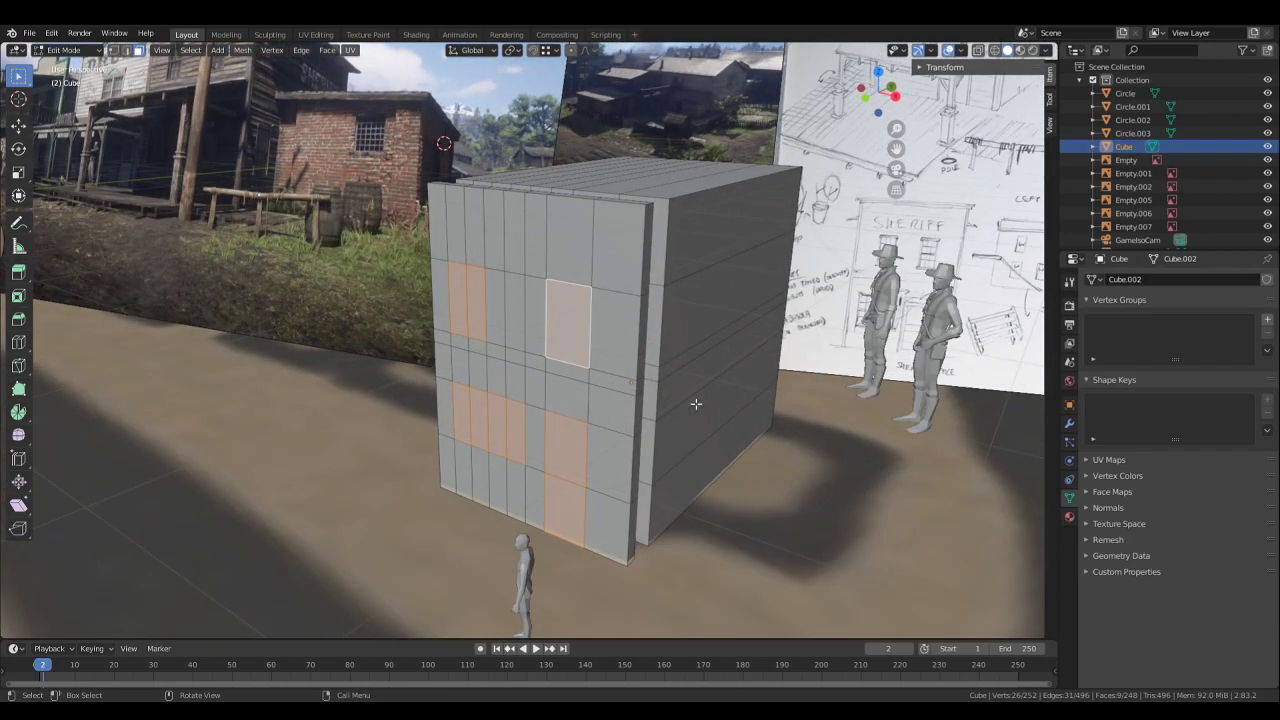
{"action": "middle_click_drag", "start_coordinate": [693, 406], "coordinate": [746, 411]}
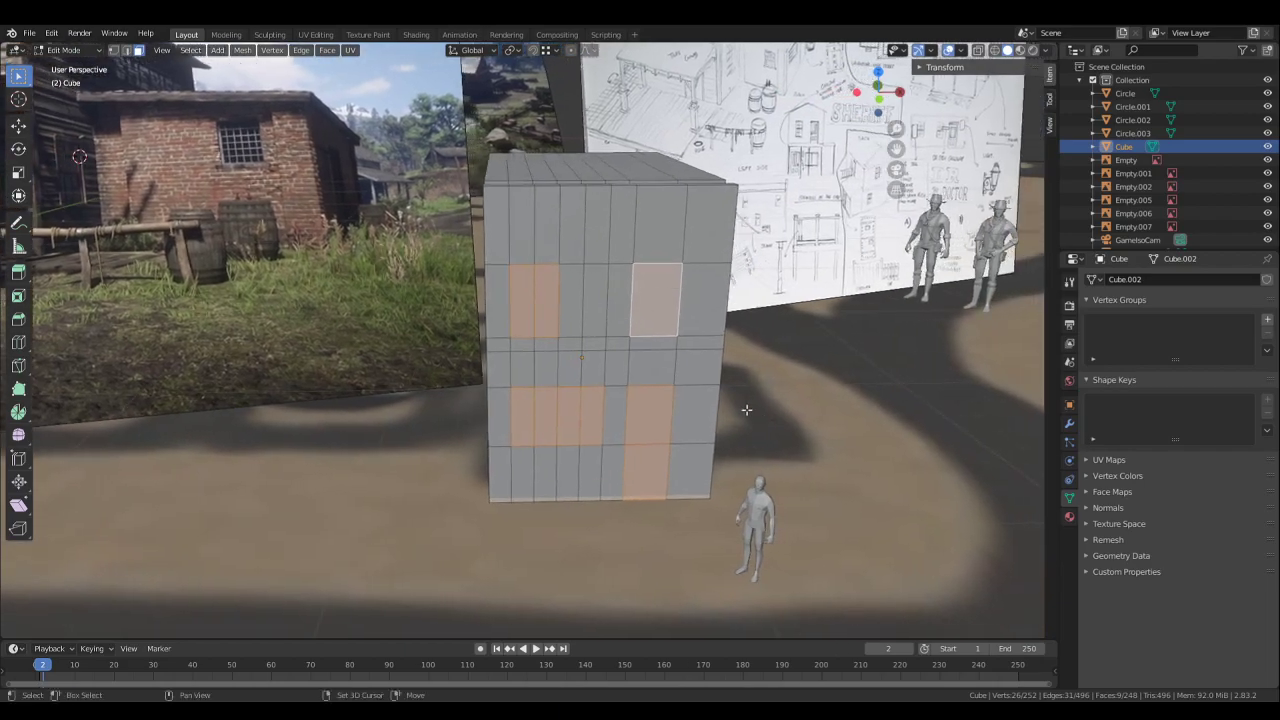
{"action": "left_click", "coordinate": [529, 298], "text": "shift"}
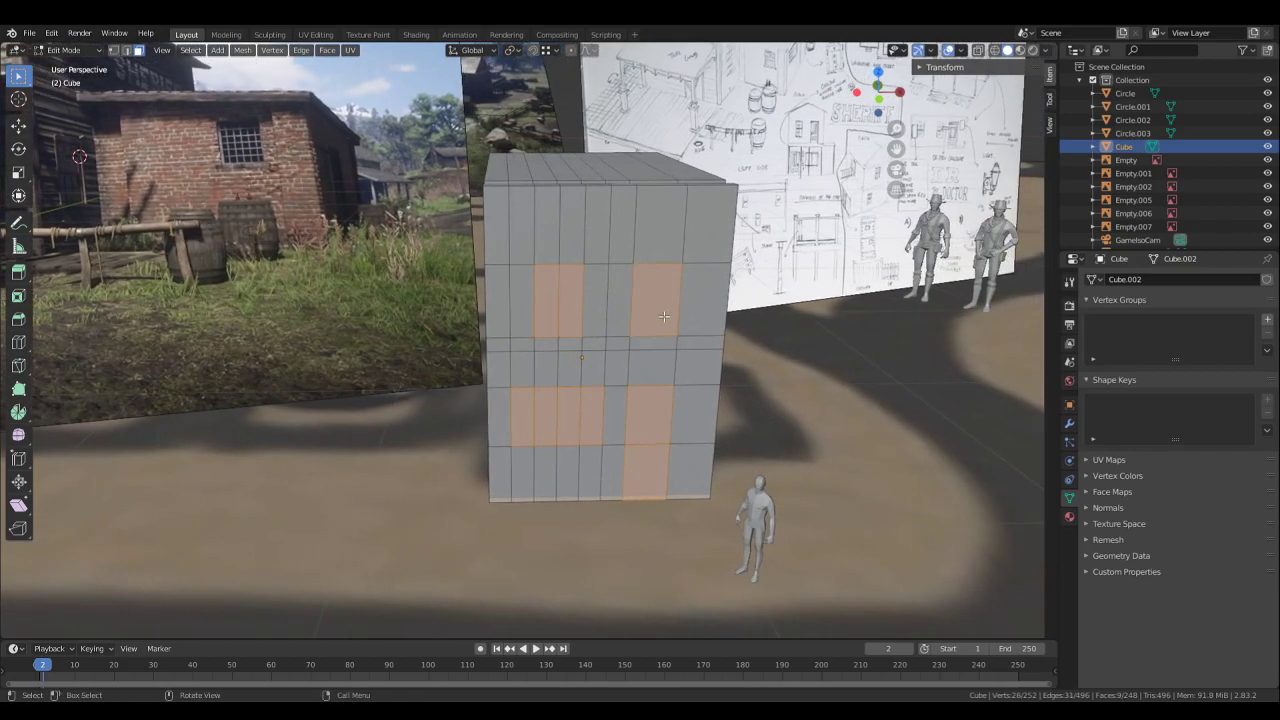
{"action": "middle_click_drag", "start_coordinate": [831, 382], "coordinate": [720, 390]}
{"action": "scroll", "coordinate": [705, 390], "scroll_direction": "up", "scroll_amount": 2}
{"action": "key", "text": "e"}
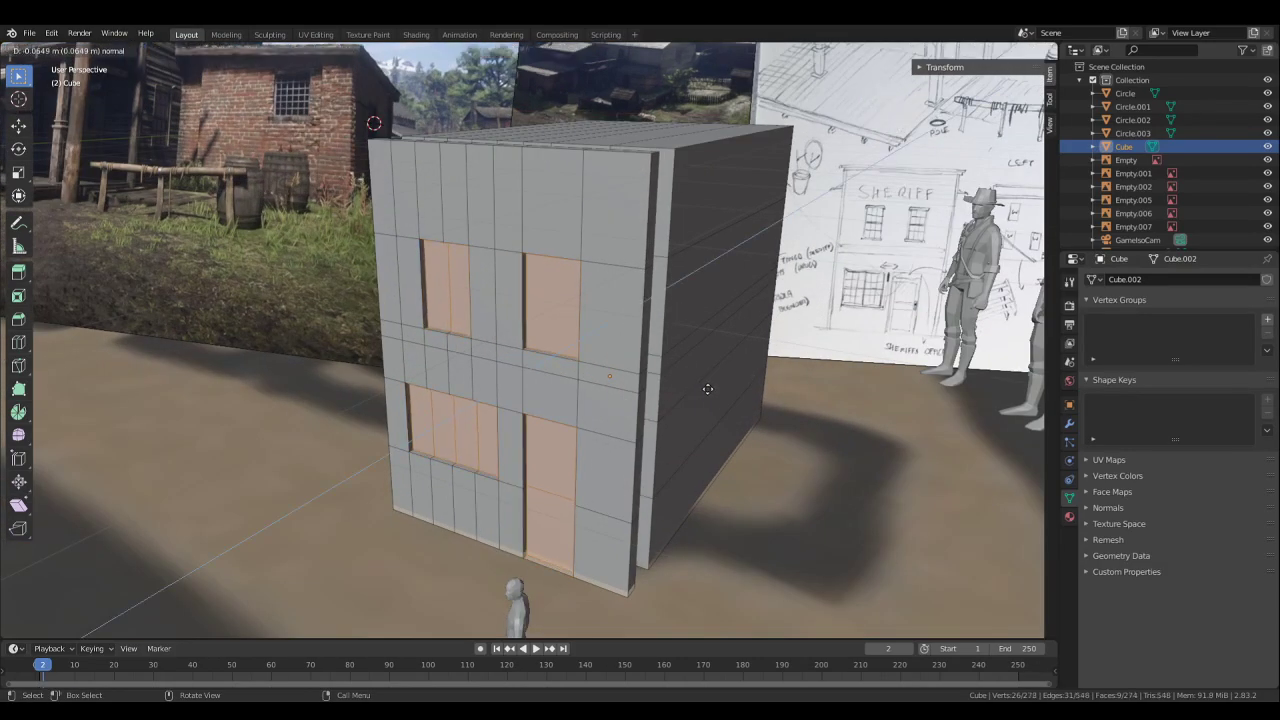
{"action": "left_click", "coordinate": [707, 388]}
{"action": "key", "text": "alt+a"}
{"action": "middle_click_drag", "start_coordinate": [729, 443], "coordinate": [748, 353]}
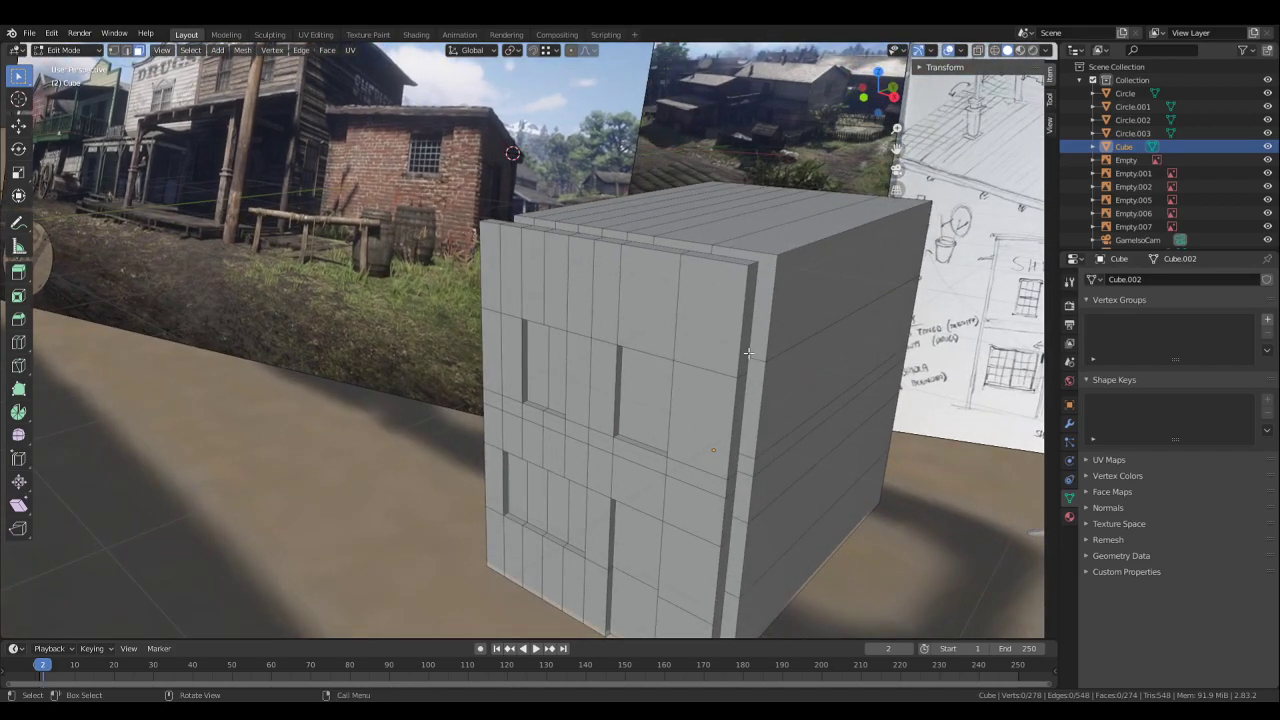
- Move the sketch reference sheet horizontally by about -1.51 m in X and 0.57 m in Y, and return to editing the block's mesh
{"action": "middle_click_drag", "start_coordinate": [553, 290], "coordinate": [193, 133]}
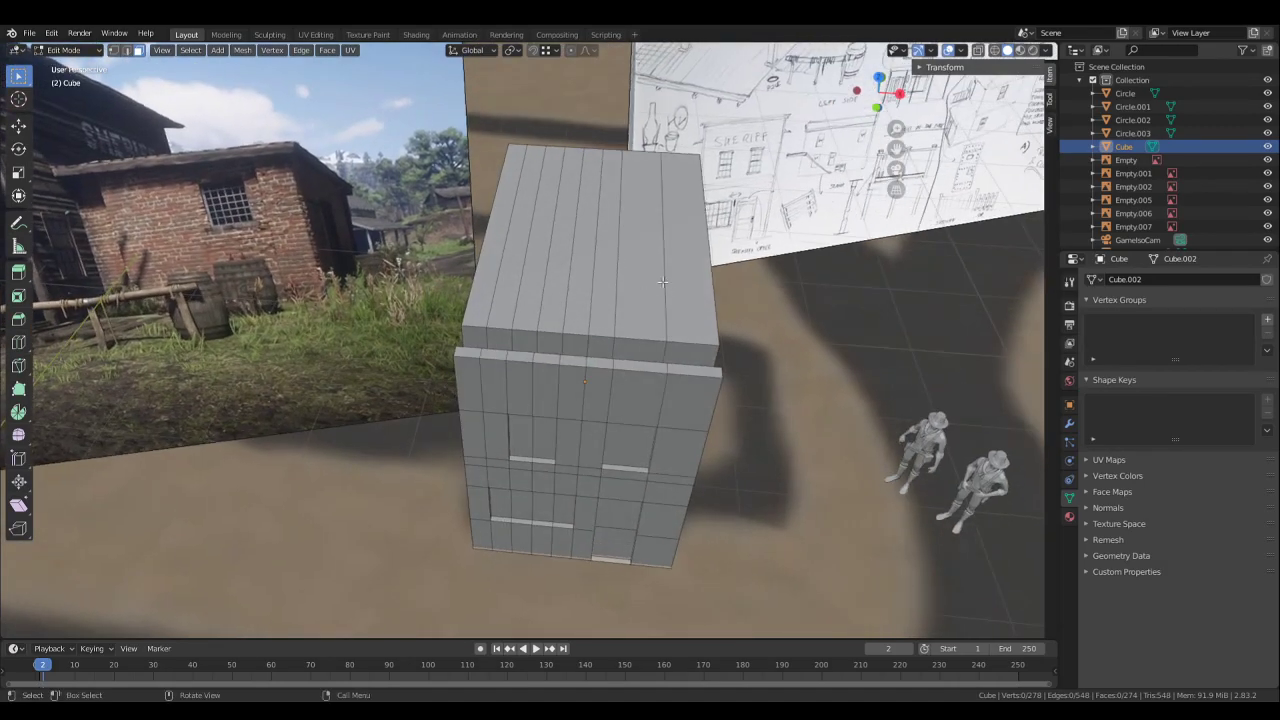
{"action": "middle_click_drag", "start_coordinate": [662, 282], "coordinate": [630, 255]}
{"action": "left_click", "coordinate": [68, 50]}
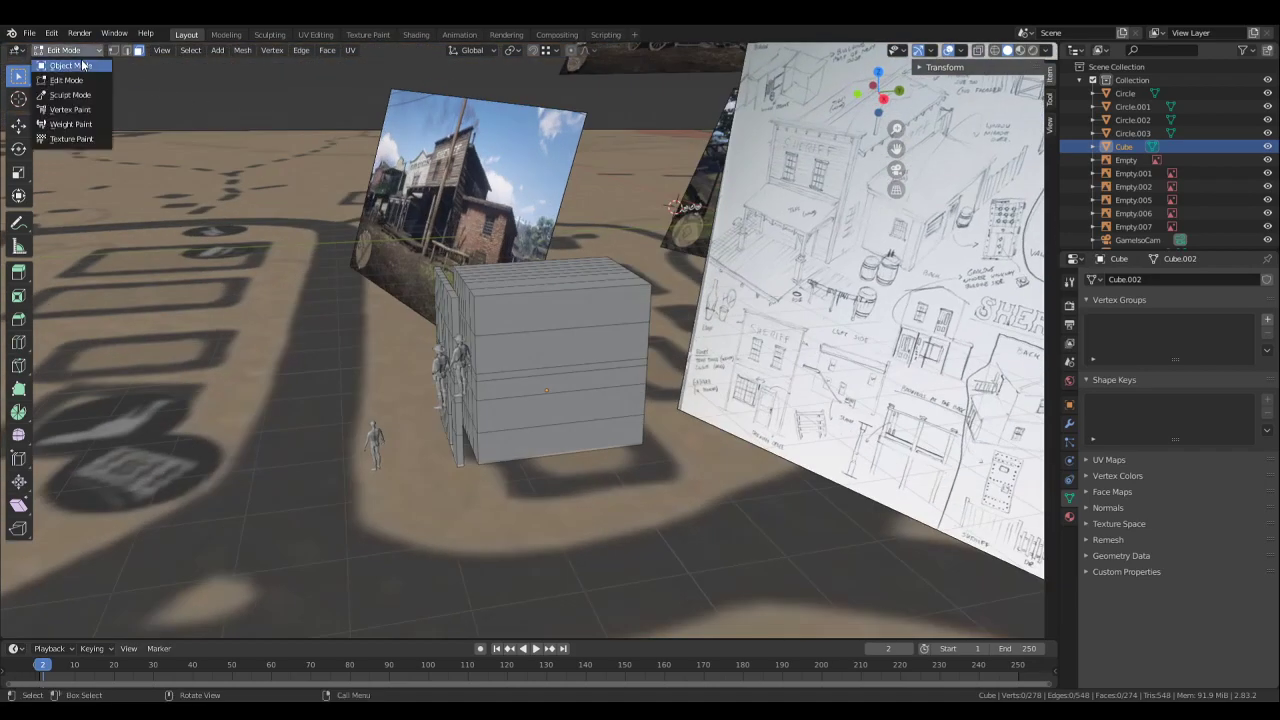
{"action": "left_click", "coordinate": [66, 65]}
{"action": "scroll", "coordinate": [780, 300], "scroll_direction": "down", "scroll_amount": 1}
{"action": "left_click", "coordinate": [860, 388]}
{"action": "key", "text": "g"}
{"action": "key", "text": "shift+z"}
{"action": "key", "text": "z"}
{"action": "left_click", "coordinate": [833, 355]}
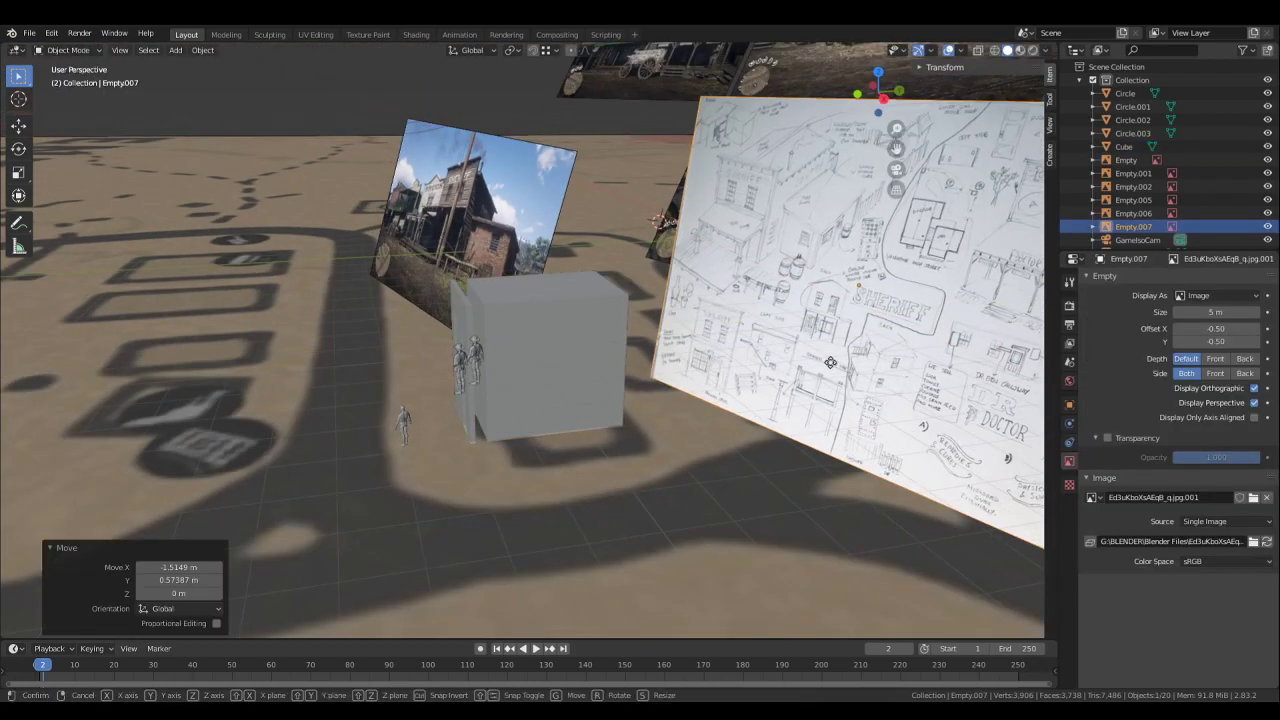
{"action": "left_click", "coordinate": [612, 302]}
{"action": "left_click", "coordinate": [78, 52]}
{"action": "left_click", "coordinate": [76, 80]}
- Examine the sheriff's office elevations on the sketch sheet, including the side and back views
{"action": "mouse_move", "coordinate": [690, 355]}
{"action": "middle_mouse_down"}
{"action": "mouse_move", "coordinate": [562, 352]}
{"action": "mouse_move", "coordinate": [658, 412]}
{"action": "mouse_move", "coordinate": [740, 357]}
{"action": "mouse_move", "coordinate": [663, 403]}
{"action": "mouse_move", "coordinate": [657, 372]}
{"action": "mouse_move", "coordinate": [731, 368]}
{"action": "middle_mouse_up"}
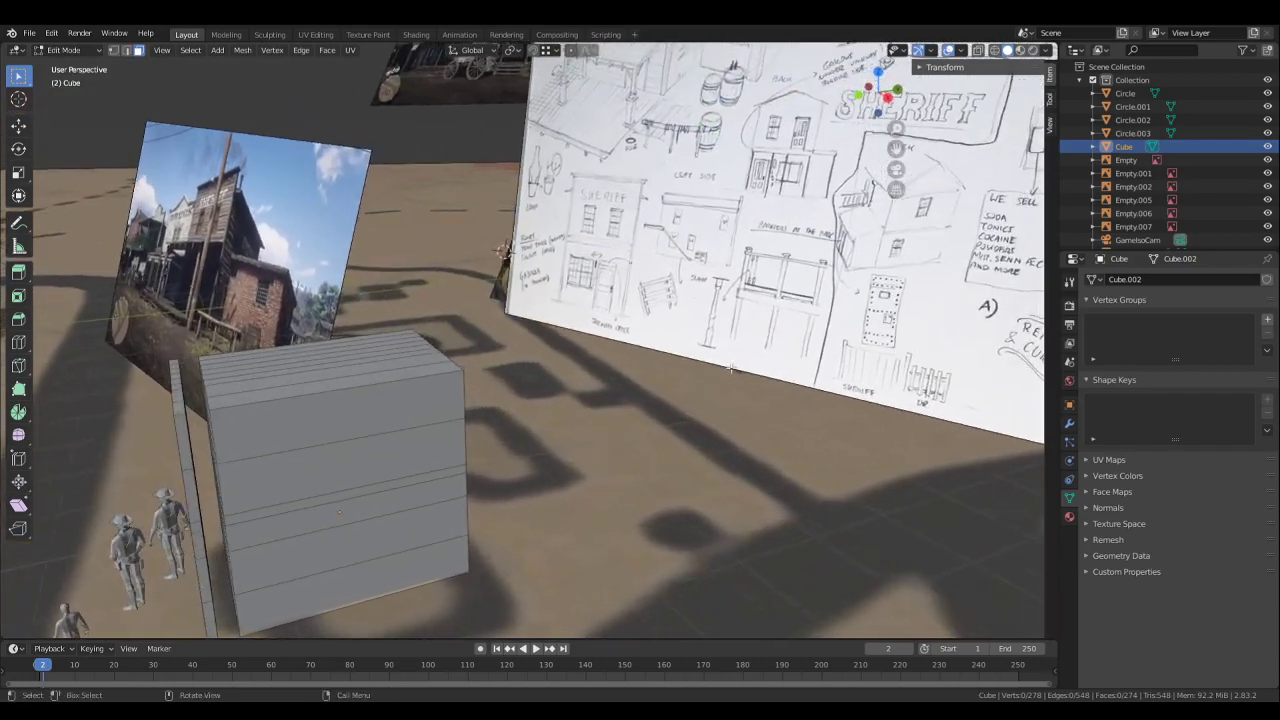
{"action": "middle_click_drag", "start_coordinate": [803, 248], "coordinate": [700, 320]}
{"action": "middle_click_drag", "start_coordinate": [772, 413], "coordinate": [825, 395]}
{"action": "mouse_move", "coordinate": [825, 395]}
{"action": "middle_mouse_down", "text": "shift"}
{"action": "mouse_move", "coordinate": [818, 373]}
{"action": "mouse_move", "coordinate": [792, 361]}
{"action": "middle_mouse_up", "text": "shift"}
{"action": "scroll", "coordinate": [792, 361], "scroll_direction": "up", "scroll_amount": 1}
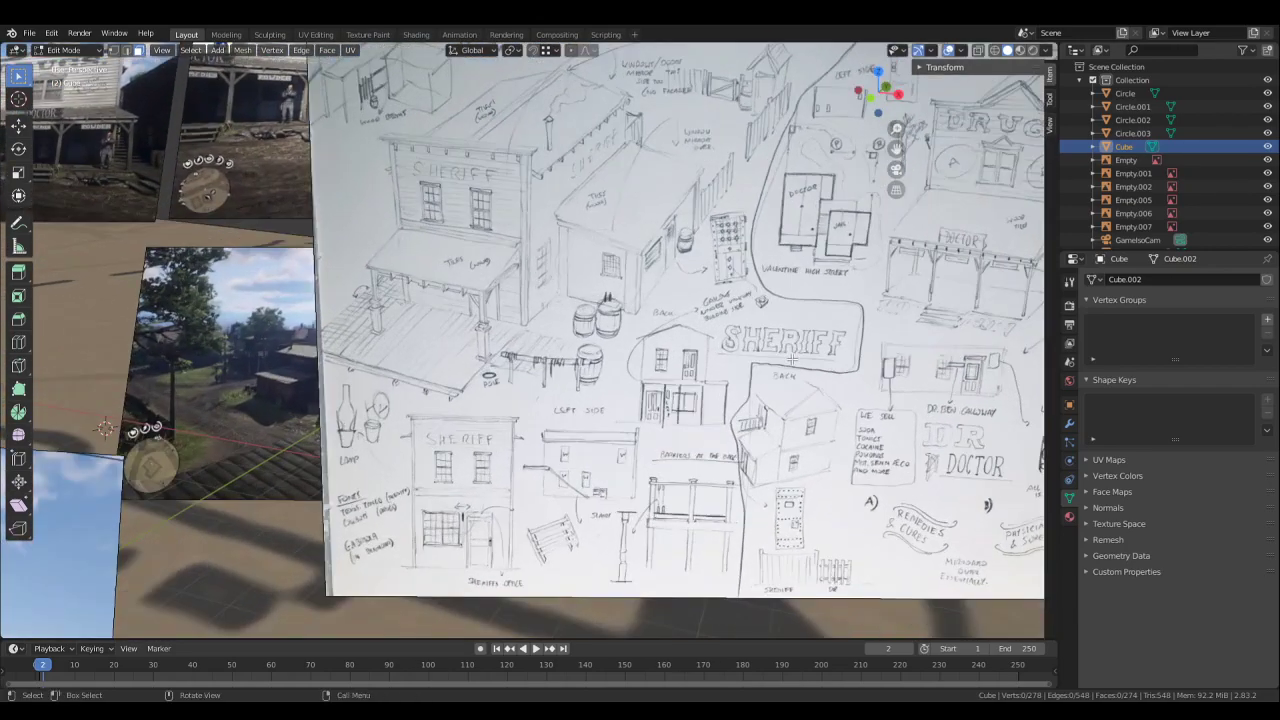
{"action": "mouse_move", "coordinate": [736, 415]}
{"action": "middle_mouse_down", "text": "shift"}
{"action": "mouse_move", "coordinate": [765, 327]}
{"action": "mouse_move", "coordinate": [740, 392]}
{"action": "middle_mouse_up", "text": "shift"}
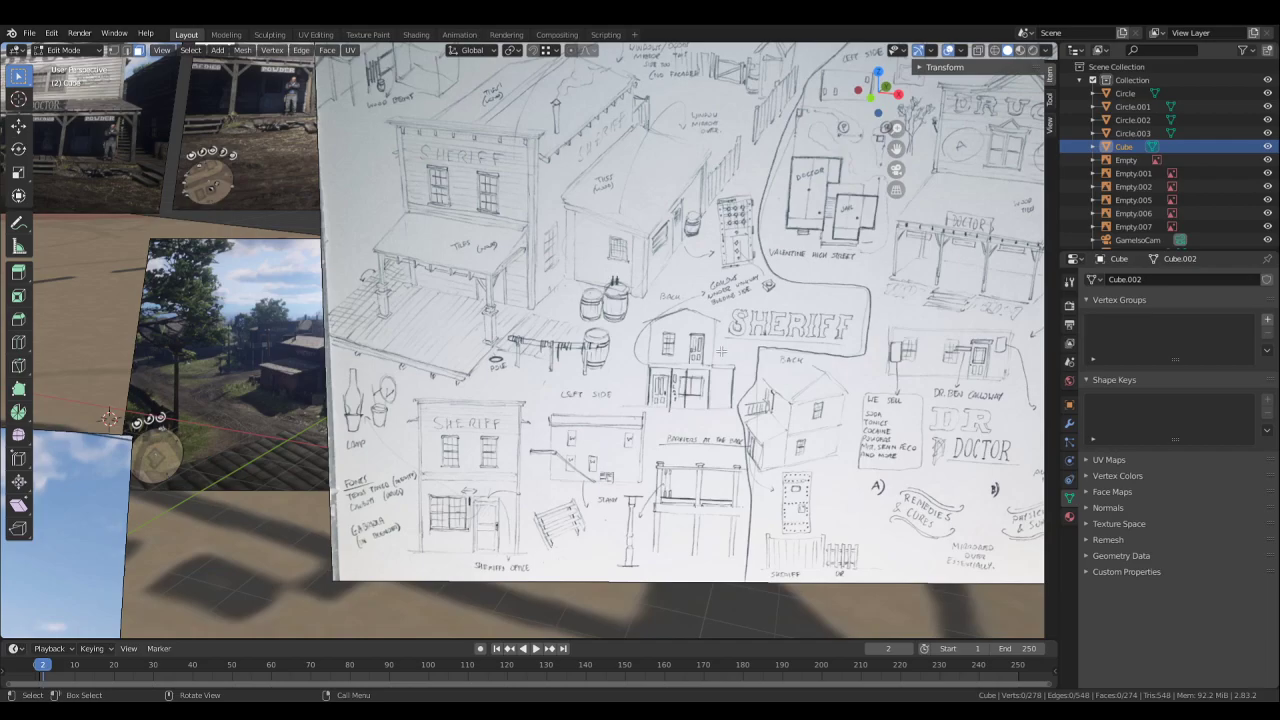
{"action": "middle_click_drag", "start_coordinate": [690, 398], "coordinate": [794, 87], "text": "shift"}
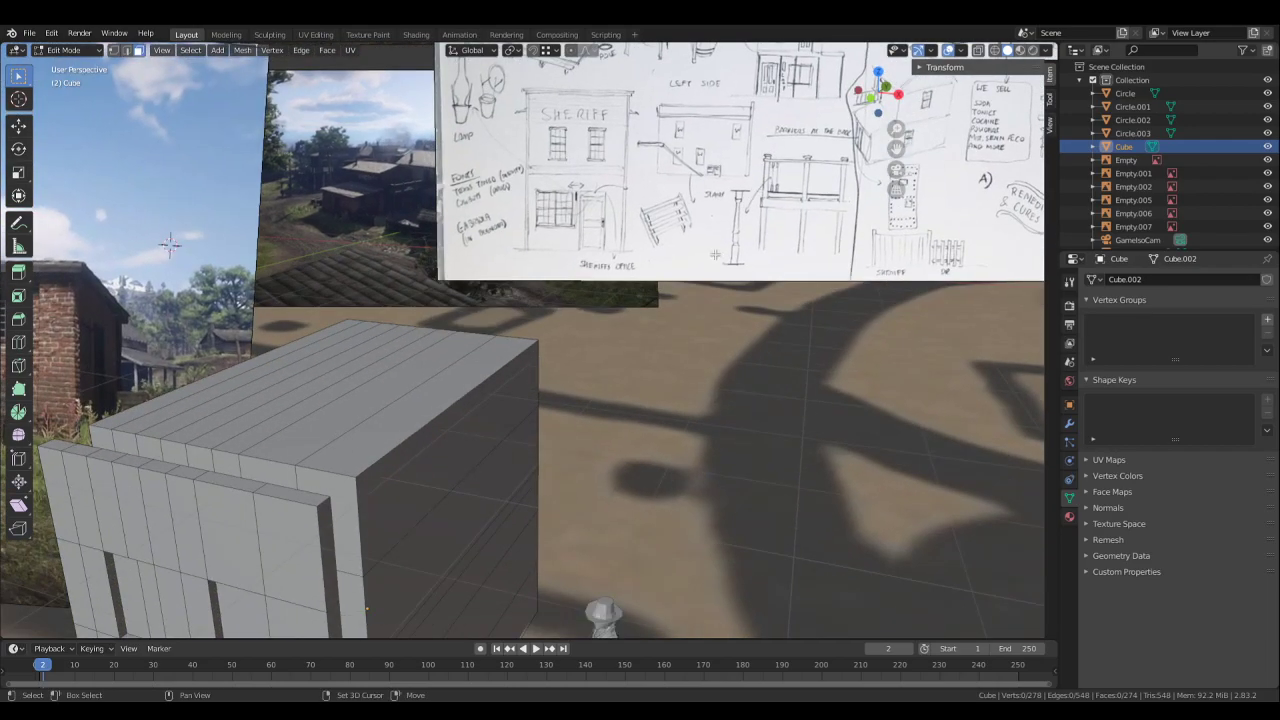
- Select the faces for a door and a wide lower window on the block's rear wall
{"action": "middle_click_drag", "start_coordinate": [322, 624], "coordinate": [424, 436], "text": "shift"}
{"action": "middle_click_drag", "start_coordinate": [544, 471], "coordinate": [636, 292]}
{"action": "left_click_drag", "start_coordinate": [636, 292], "coordinate": [554, 267]}
{"action": "middle_click_drag", "start_coordinate": [474, 328], "coordinate": [492, 334]}
{"action": "left_click_drag", "start_coordinate": [476, 320], "coordinate": [484, 296], "text": "shift"}
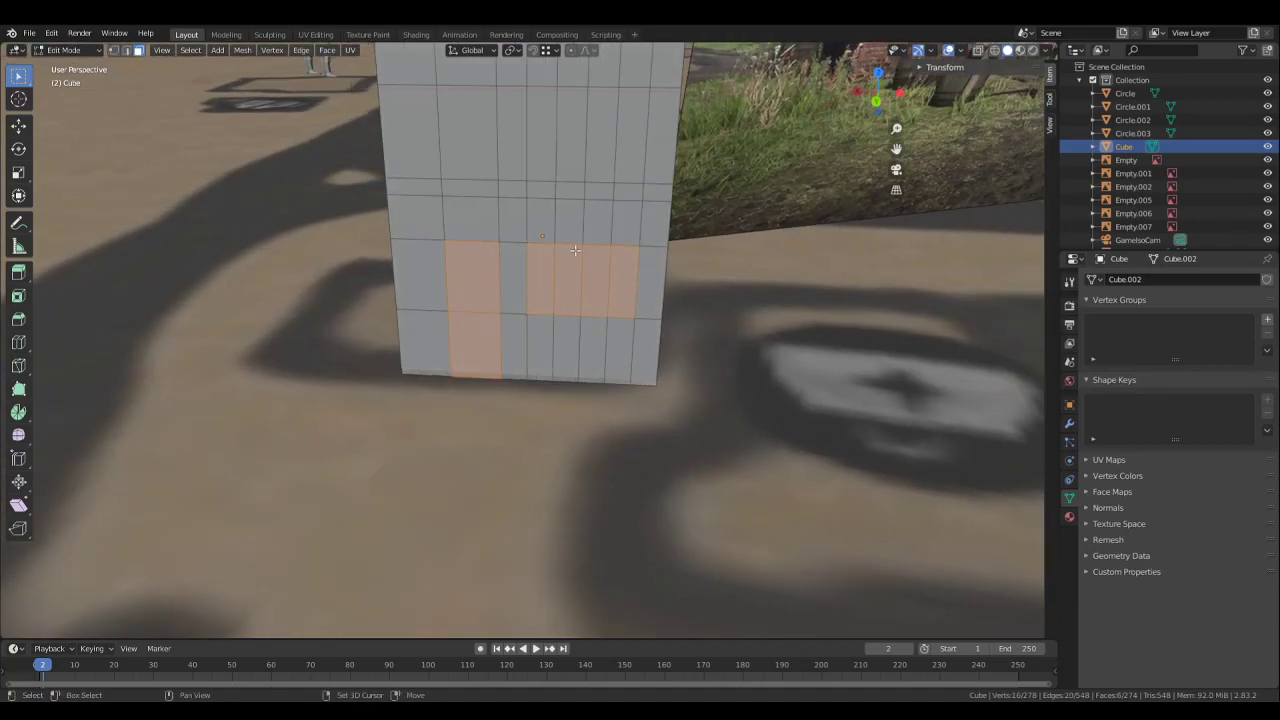
- Compare the block and its front slab with the facade sketch and the town overview photo
{"action": "middle_click_drag", "start_coordinate": [576, 252], "coordinate": [596, 354], "text": "shift"}
{"action": "middle_click_drag", "start_coordinate": [747, 171], "coordinate": [665, 188]}
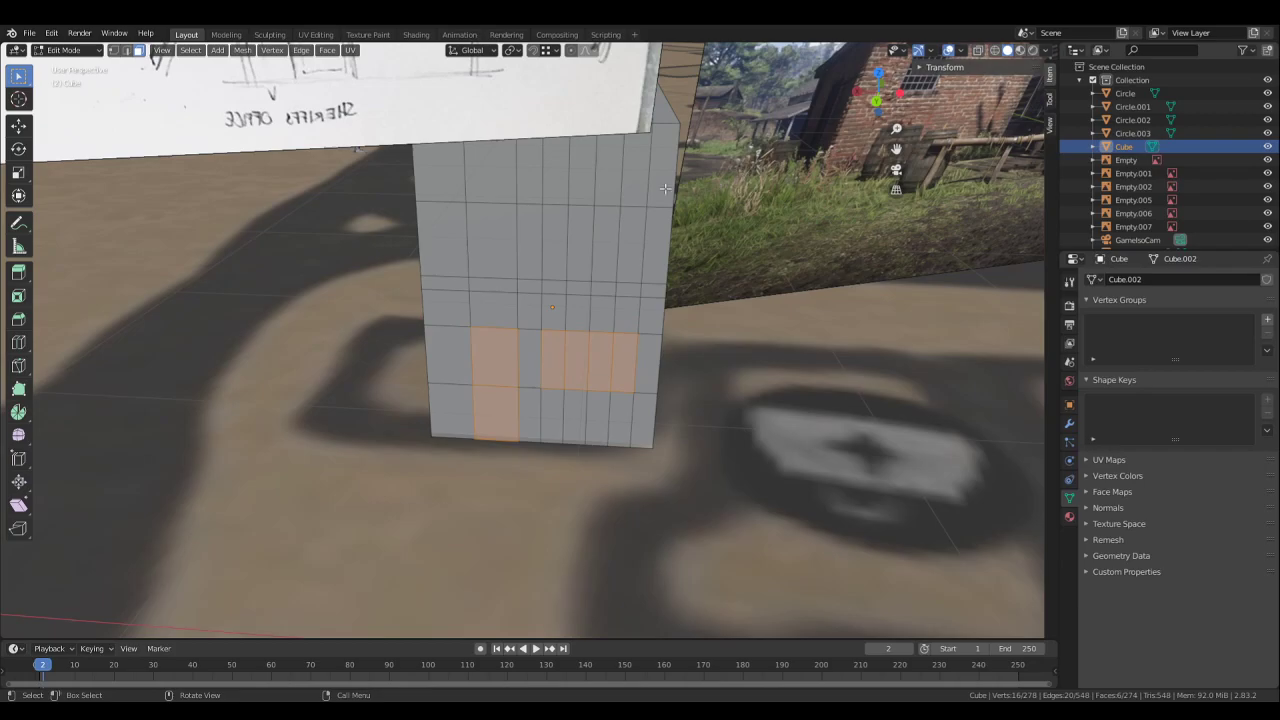
{"action": "middle_click_drag", "start_coordinate": [493, 216], "coordinate": [524, 328]}
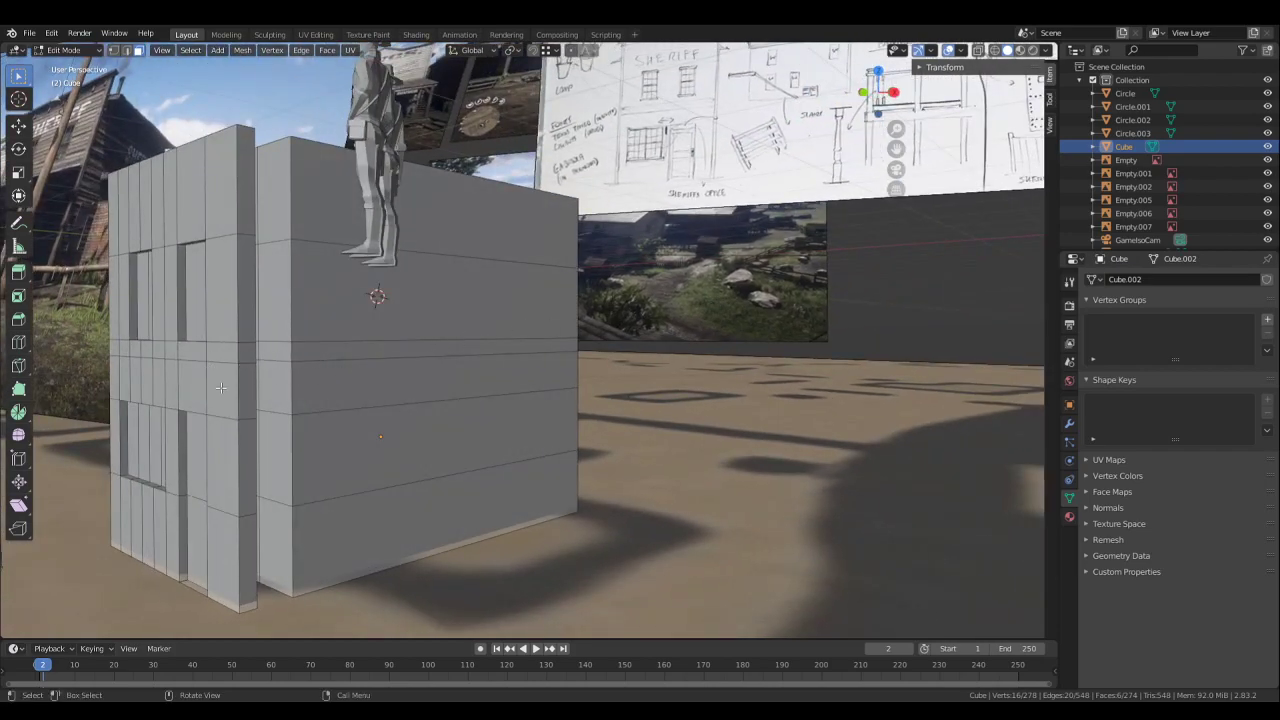
{"action": "mouse_move", "coordinate": [221, 388]}
{"action": "middle_mouse_down"}
{"action": "mouse_move", "coordinate": [422, 376]}
{"action": "mouse_move", "coordinate": [530, 390]}
{"action": "middle_mouse_up"}
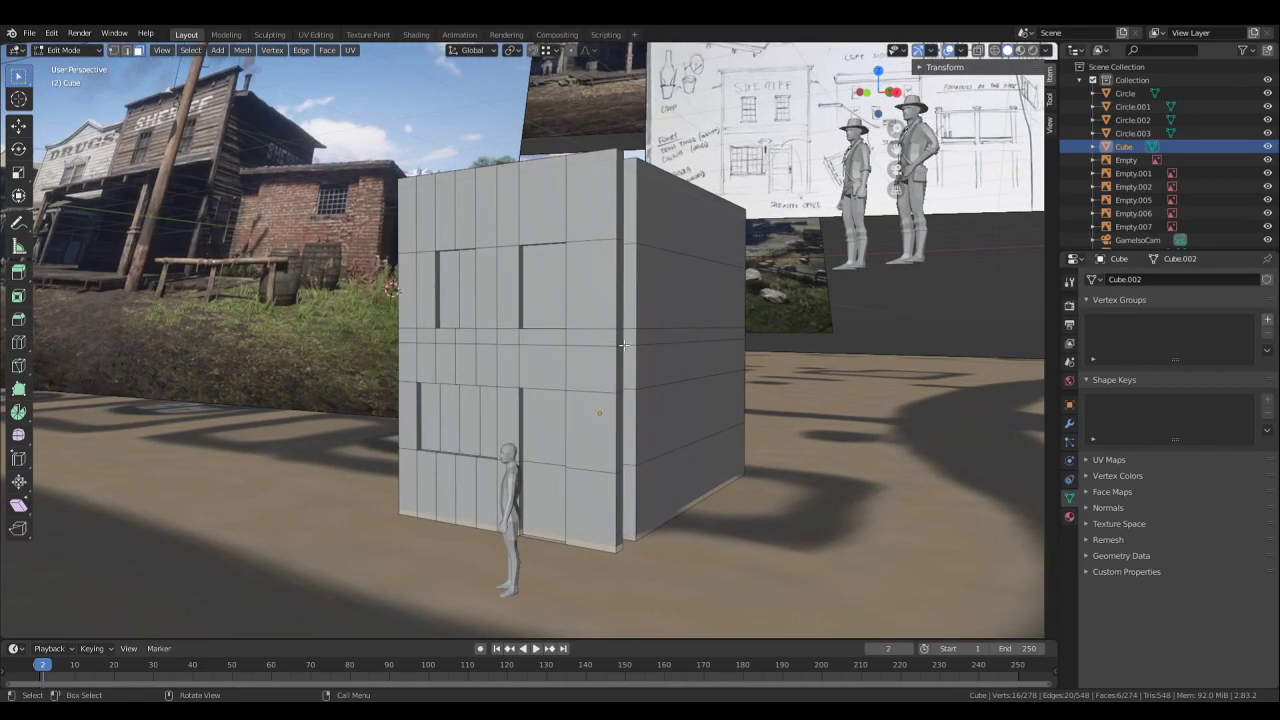
{"action": "middle_click_drag", "start_coordinate": [624, 345], "coordinate": [639, 493]}
{"action": "scroll", "coordinate": [639, 493], "scroll_direction": "up", "scroll_amount": 3}
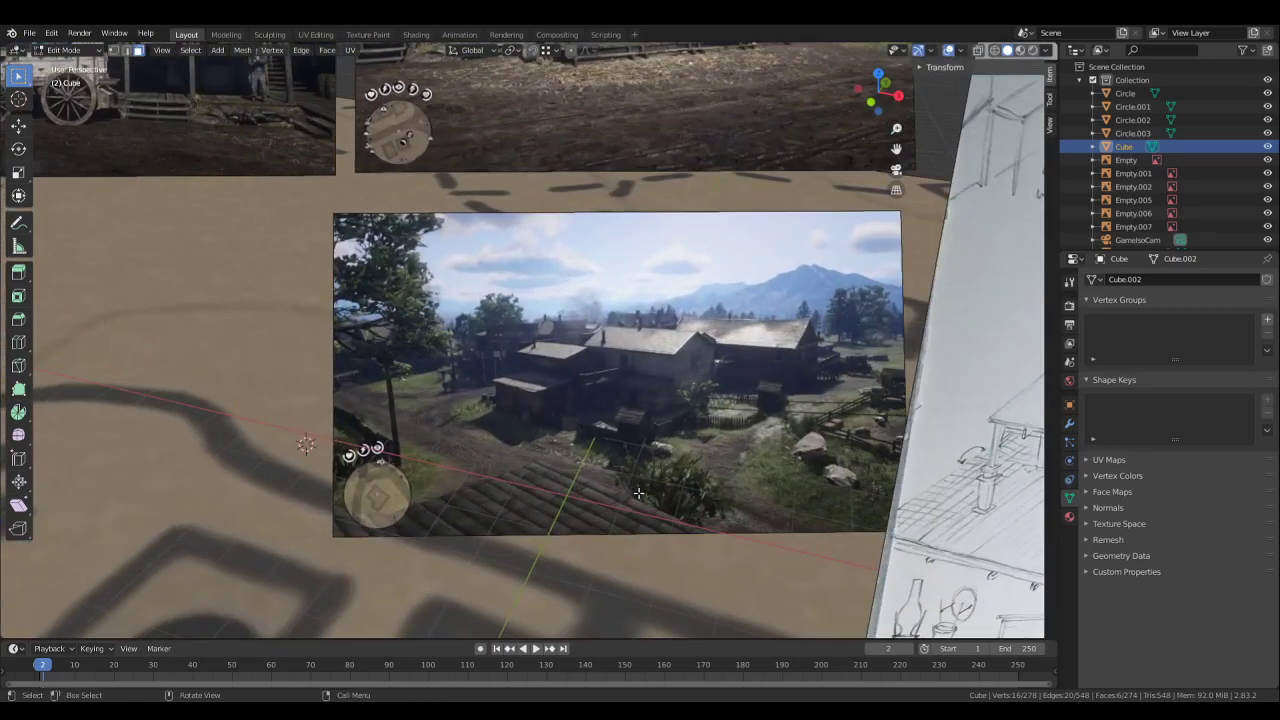
{"action": "scroll", "coordinate": [639, 493], "scroll_direction": "up", "scroll_amount": 2}
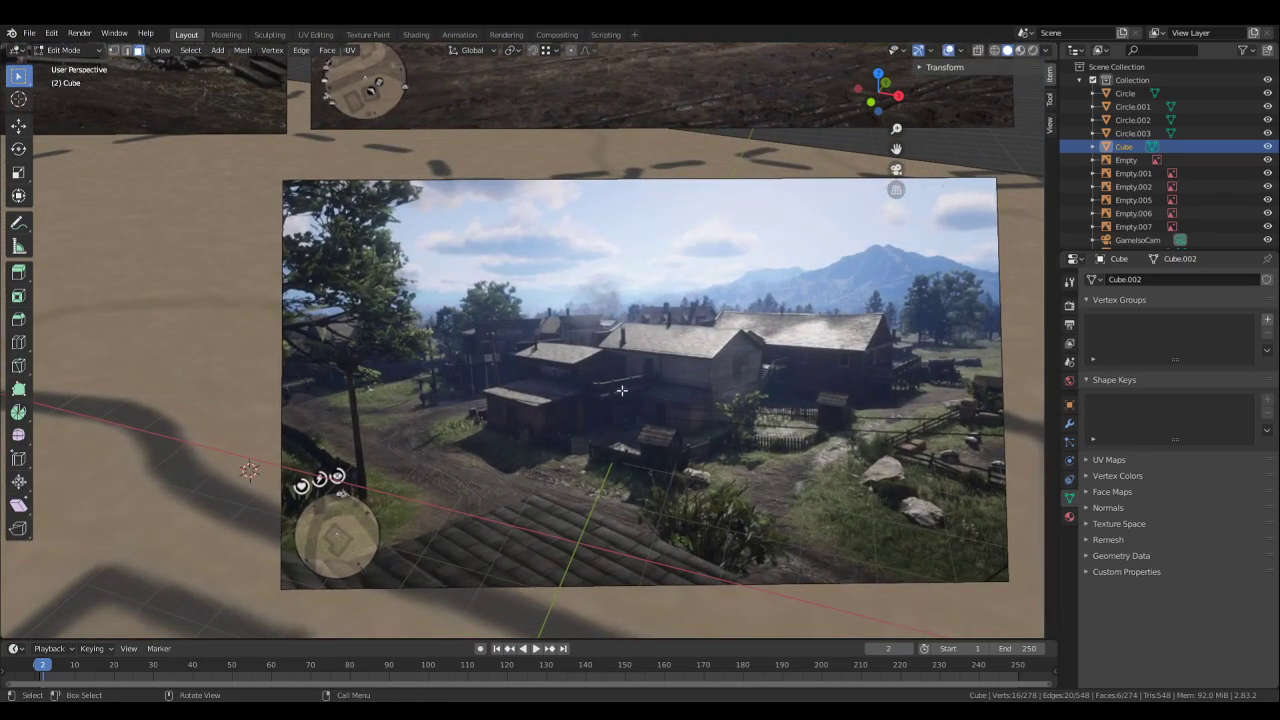
{"action": "scroll", "coordinate": [641, 385], "scroll_direction": "down", "scroll_amount": 6}
{"action": "middle_click_drag", "start_coordinate": [660, 560], "coordinate": [559, 393], "text": "shift"}
{"action": "scroll", "coordinate": [559, 393], "scroll_direction": "up", "scroll_amount": 2}
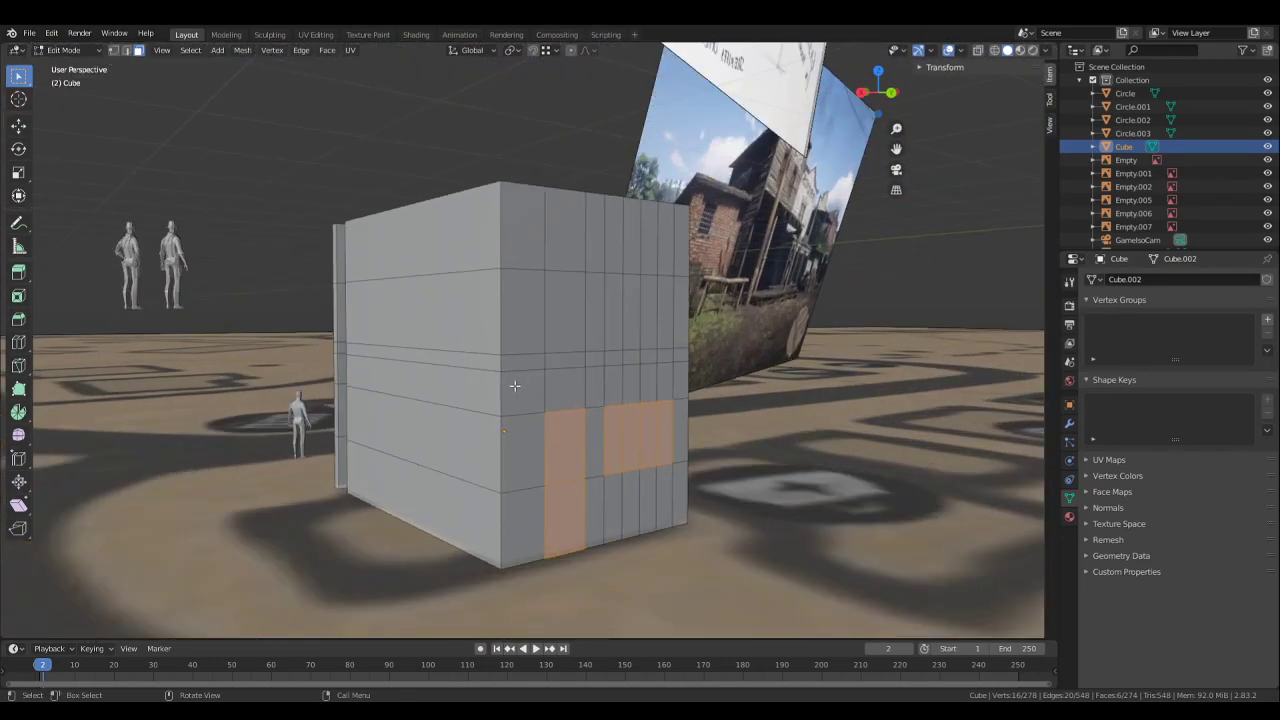
- Add a horizontal loop cut around the block between the mid-height loops and the door's top edge, with factor -0.031
{"action": "left_click", "coordinate": [506, 387]}
{"action": "key", "text": "ctrl+r"}
{"action": "left_click", "coordinate": [528, 387]}
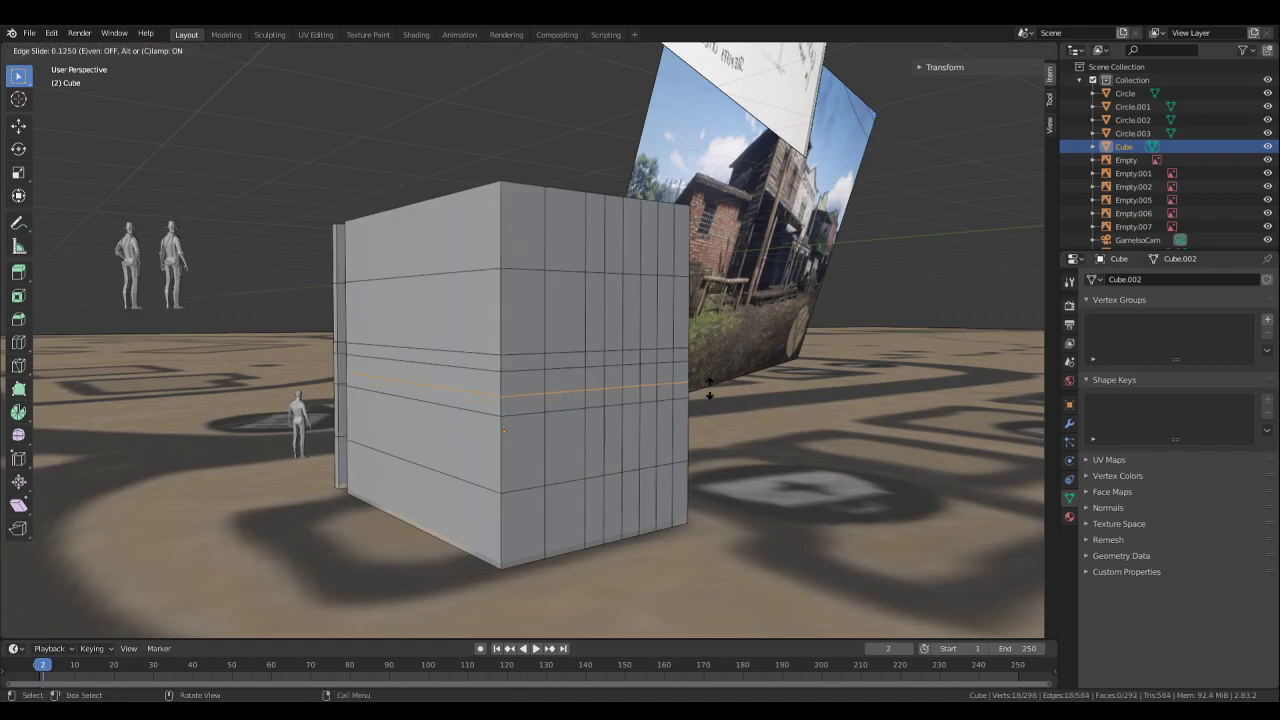
{"action": "left_click", "coordinate": [706, 385]}
{"action": "mouse_move", "coordinate": [706, 385]}
{"action": "middle_mouse_down"}
{"action": "mouse_move", "coordinate": [650, 398]}
{"action": "mouse_move", "coordinate": [645, 376]}
{"action": "mouse_move", "coordinate": [657, 352]}
{"action": "mouse_move", "coordinate": [715, 385]}
{"action": "middle_mouse_up"}
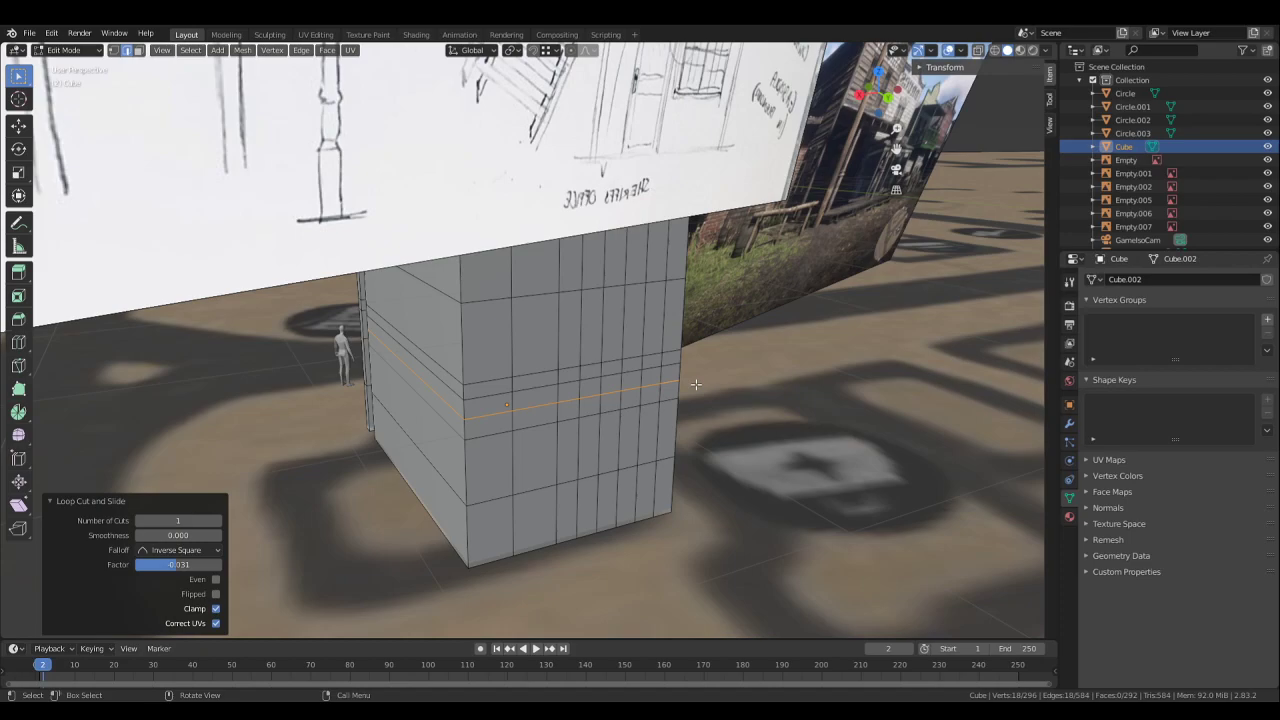
{"action": "mouse_move", "coordinate": [669, 300]}
{"action": "middle_mouse_down"}
{"action": "mouse_move", "coordinate": [716, 323]}
{"action": "mouse_move", "coordinate": [808, 314]}
{"action": "mouse_move", "coordinate": [573, 307]}
{"action": "mouse_move", "coordinate": [627, 324]}
{"action": "middle_mouse_up"}
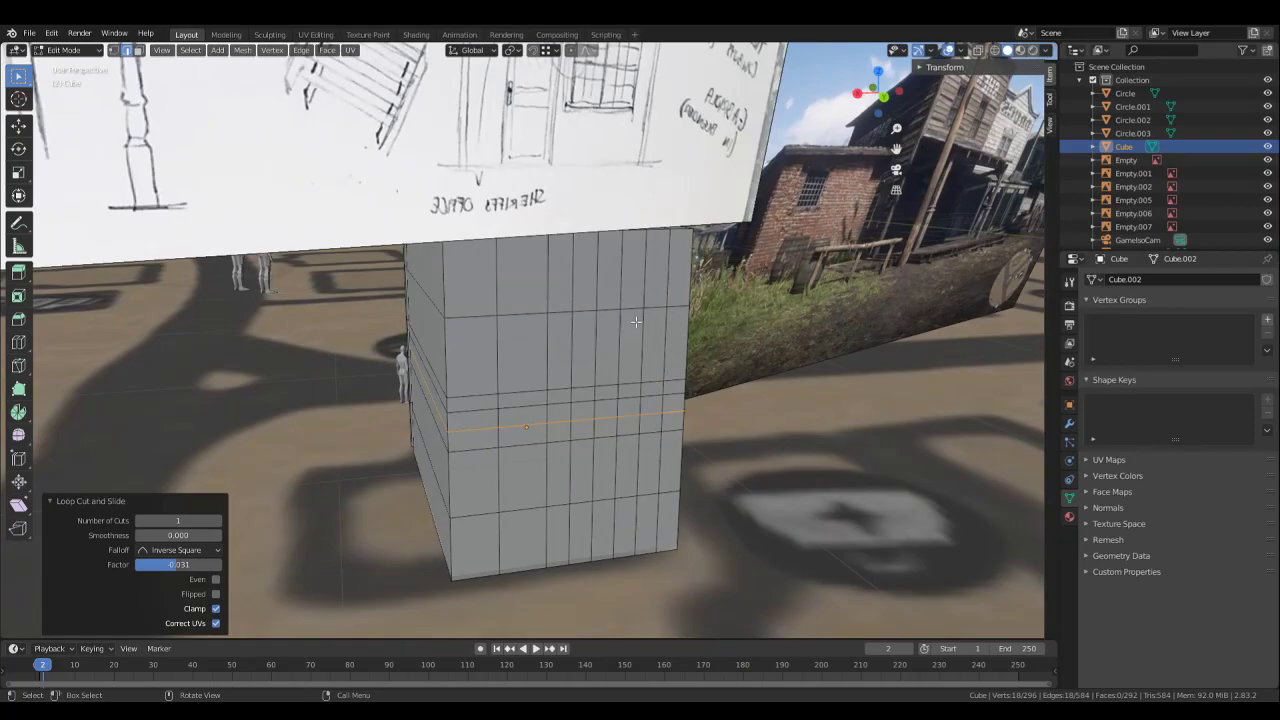
{"action": "middle_click_drag", "start_coordinate": [636, 321], "coordinate": [805, 318]}
- Switch to face selection, select all the roof faces of the main block and shift them slightly along Z
{"action": "left_click", "coordinate": [139, 50]}
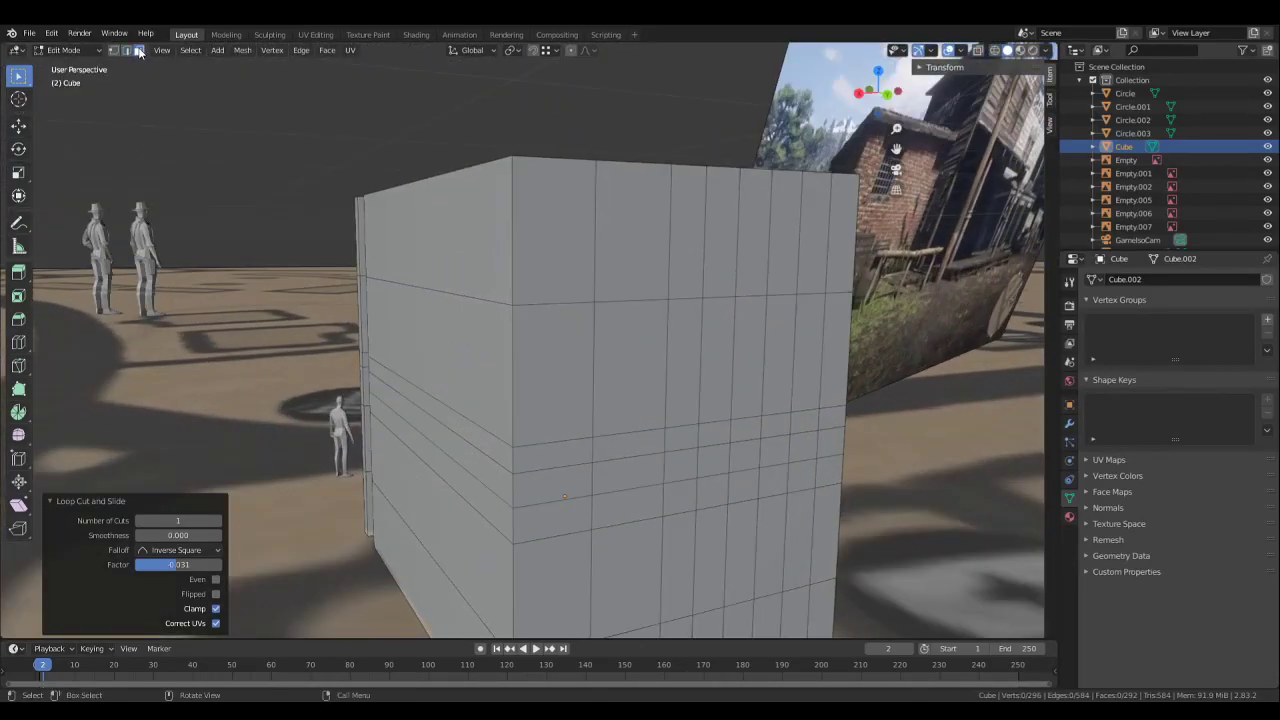
{"action": "left_click", "coordinate": [617, 368]}
{"action": "middle_click_drag", "start_coordinate": [617, 368], "coordinate": [508, 286]}
{"action": "left_click", "coordinate": [617, 224]}
{"action": "key", "text": "e"}
{"action": "left_click", "coordinate": [902, 341]}
- Check the roof heights in the town overview photo and lower the block's roof faces along Z below the top of the front slab
{"action": "middle_click_drag", "start_coordinate": [640, 260], "coordinate": [911, 394]}
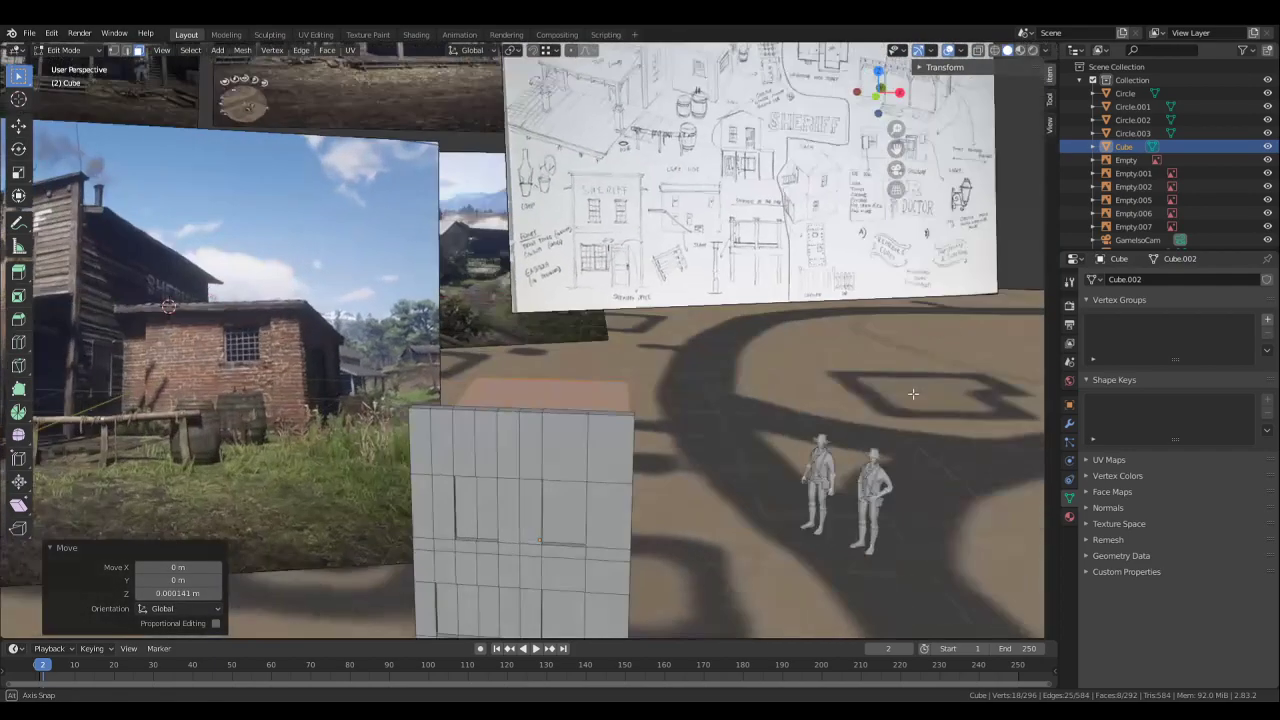
{"action": "middle_click_drag", "start_coordinate": [548, 380], "coordinate": [694, 486], "text": "shift"}
{"action": "middle_click_drag", "start_coordinate": [645, 325], "coordinate": [712, 374]}
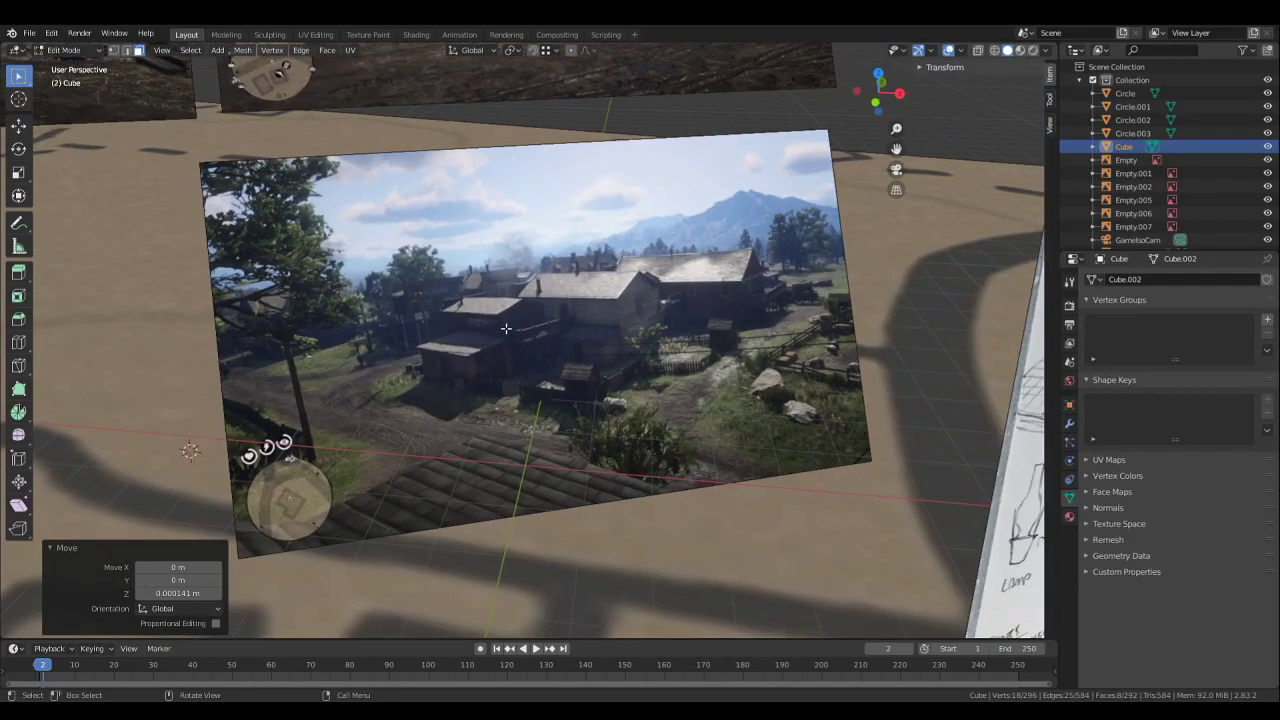
{"action": "middle_click_drag", "start_coordinate": [490, 313], "coordinate": [513, 300]}
{"action": "scroll", "coordinate": [583, 392], "scroll_direction": "up", "scroll_amount": 4}
{"action": "key", "text": "g"}
{"action": "key", "text": "z"}
{"action": "left_click", "coordinate": [580, 397]}
- Select the two door faces and the upper window face above them on the block's rear wall
{"action": "left_click", "coordinate": [513, 300]}
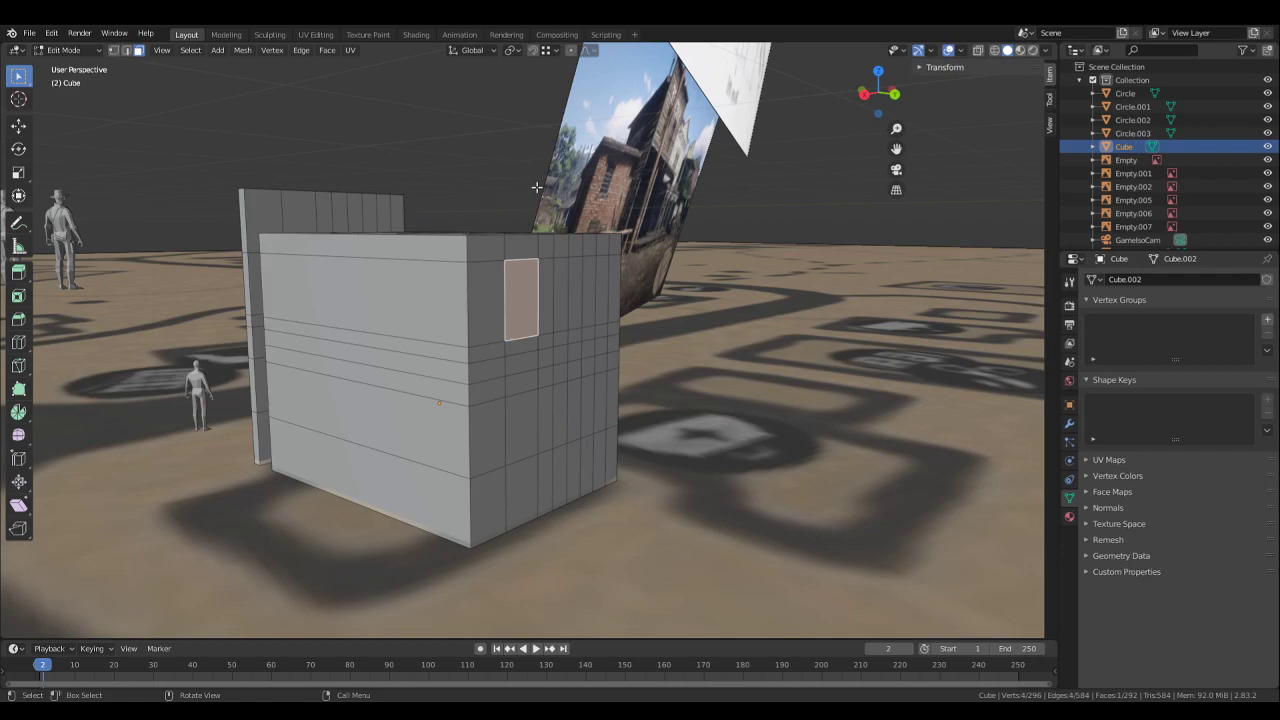
{"action": "middle_click_drag", "start_coordinate": [696, 415], "coordinate": [537, 433]}
{"action": "middle_click_drag", "start_coordinate": [615, 322], "coordinate": [773, 301]}
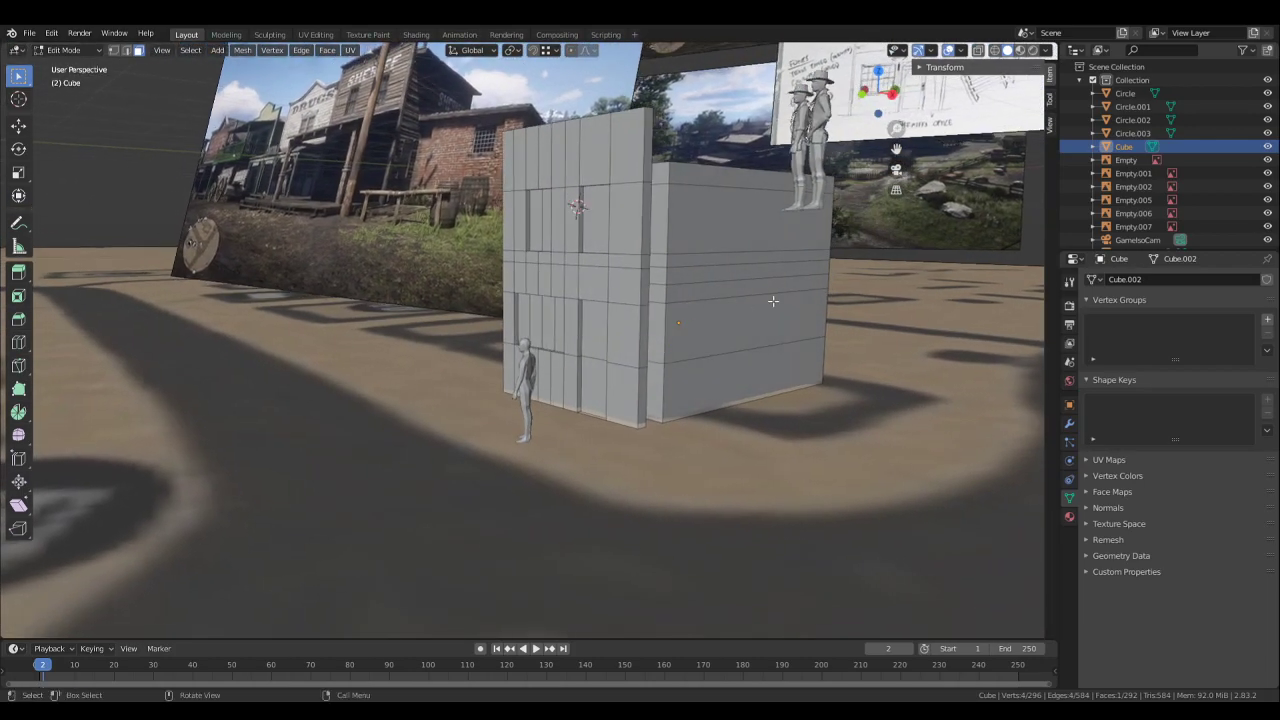
{"action": "middle_click_drag", "start_coordinate": [589, 366], "coordinate": [510, 312]}
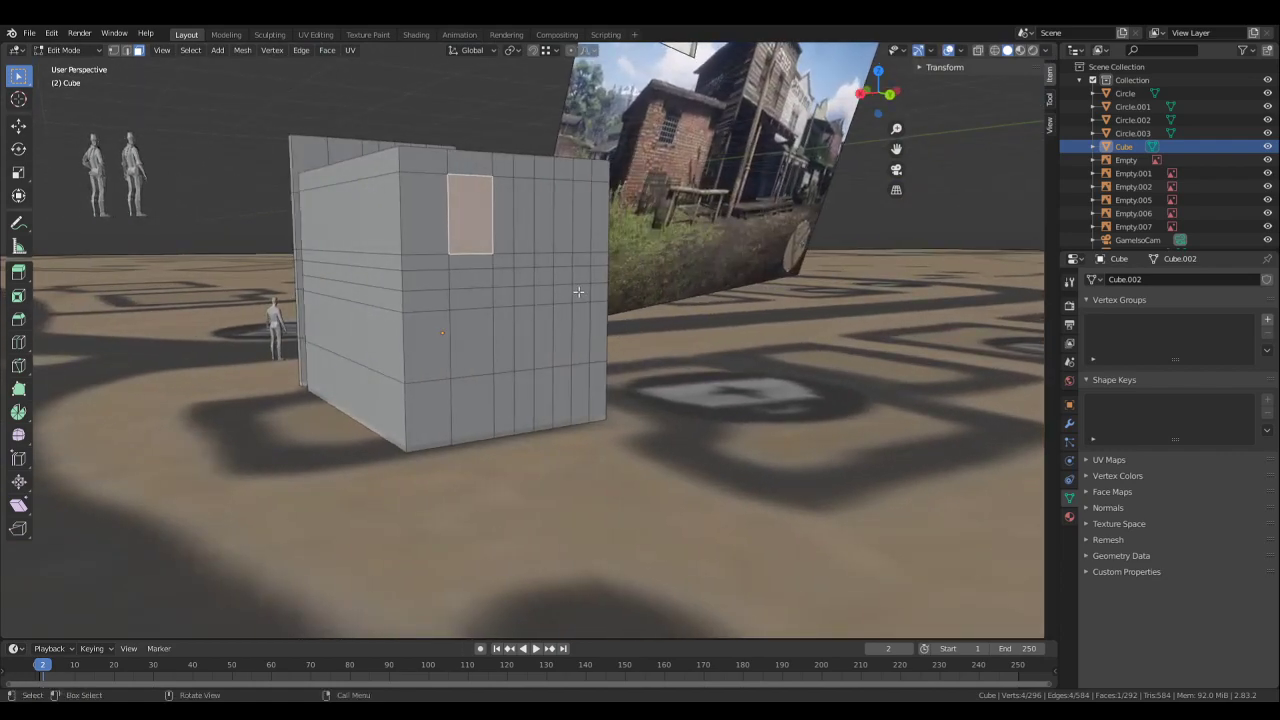
{"action": "left_click", "coordinate": [577, 293]}
{"action": "left_click", "coordinate": [467, 348], "text": "alt"}
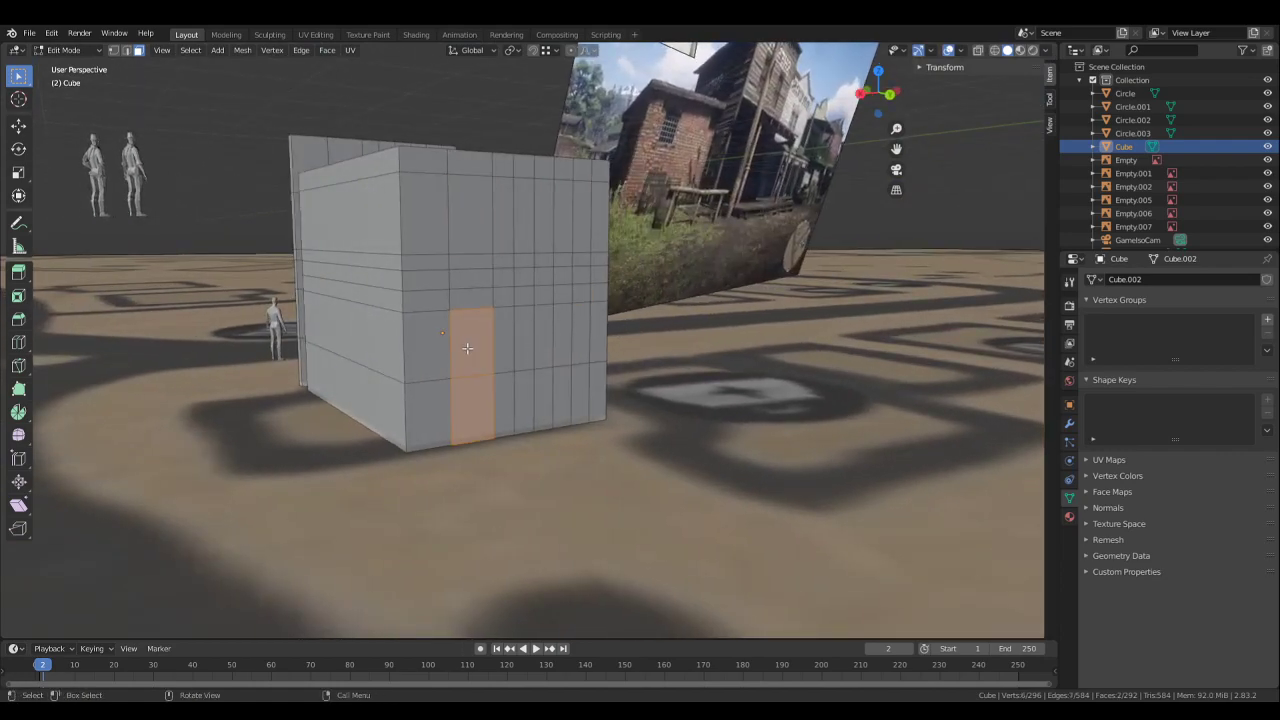
{"action": "left_click", "coordinate": [461, 224], "text": "shift"}
- Add the four wide lower window faces and a two-column second upper opening on the rear wall to the selection
{"action": "middle_click_drag", "start_coordinate": [461, 226], "coordinate": [402, 218]}
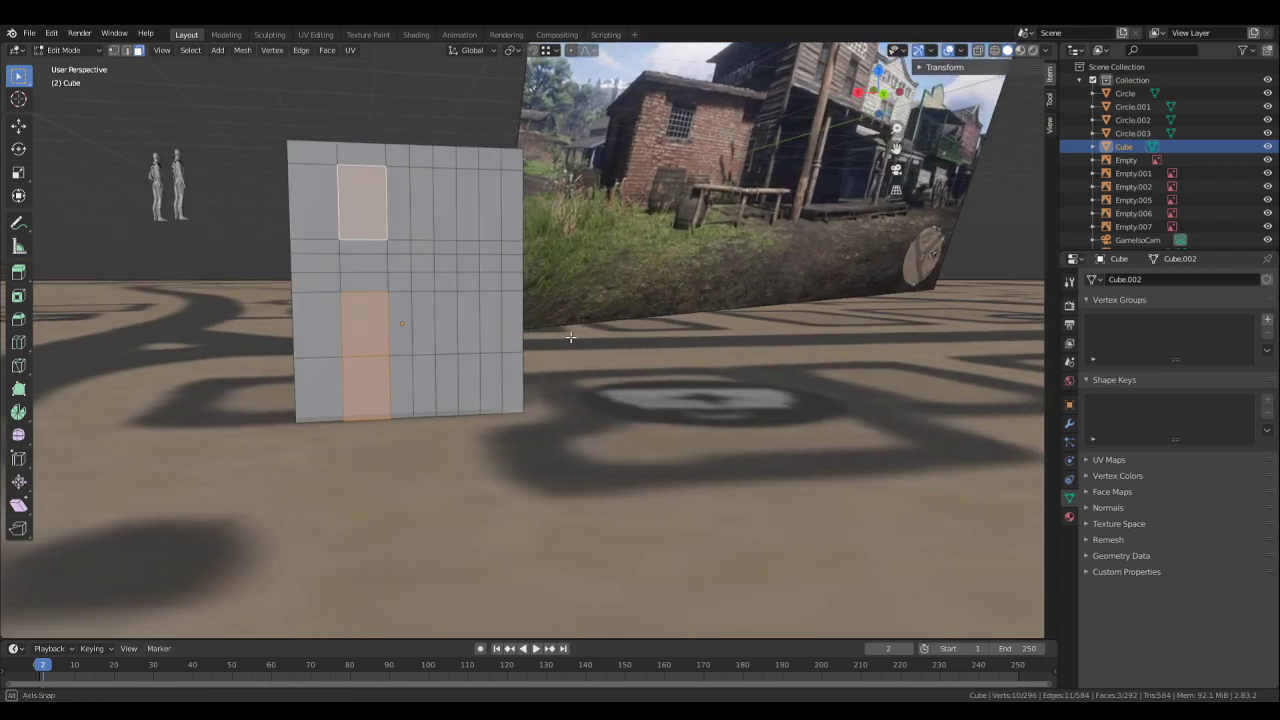
{"action": "left_click_drag", "start_coordinate": [490, 336], "coordinate": [422, 311], "text": "shift"}
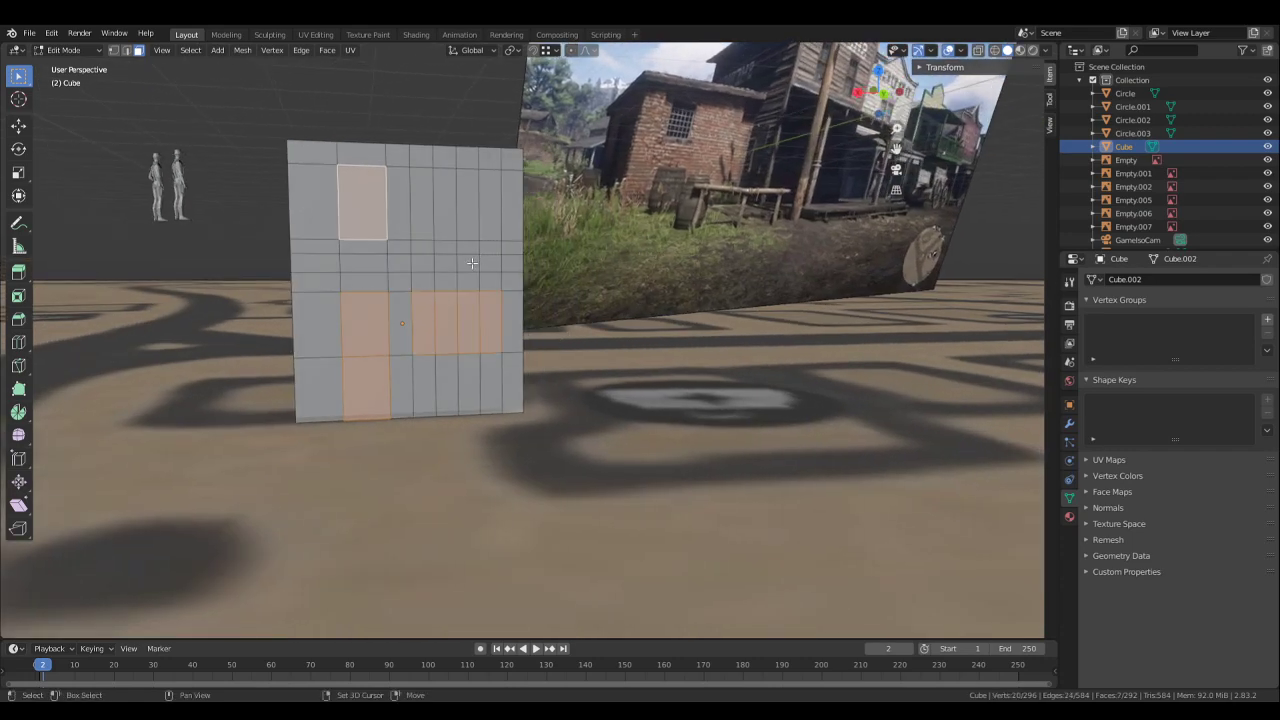
{"action": "left_click_drag", "start_coordinate": [472, 263], "coordinate": [448, 208], "text": "shift"}
{"action": "middle_click_drag", "start_coordinate": [655, 280], "coordinate": [691, 296]}
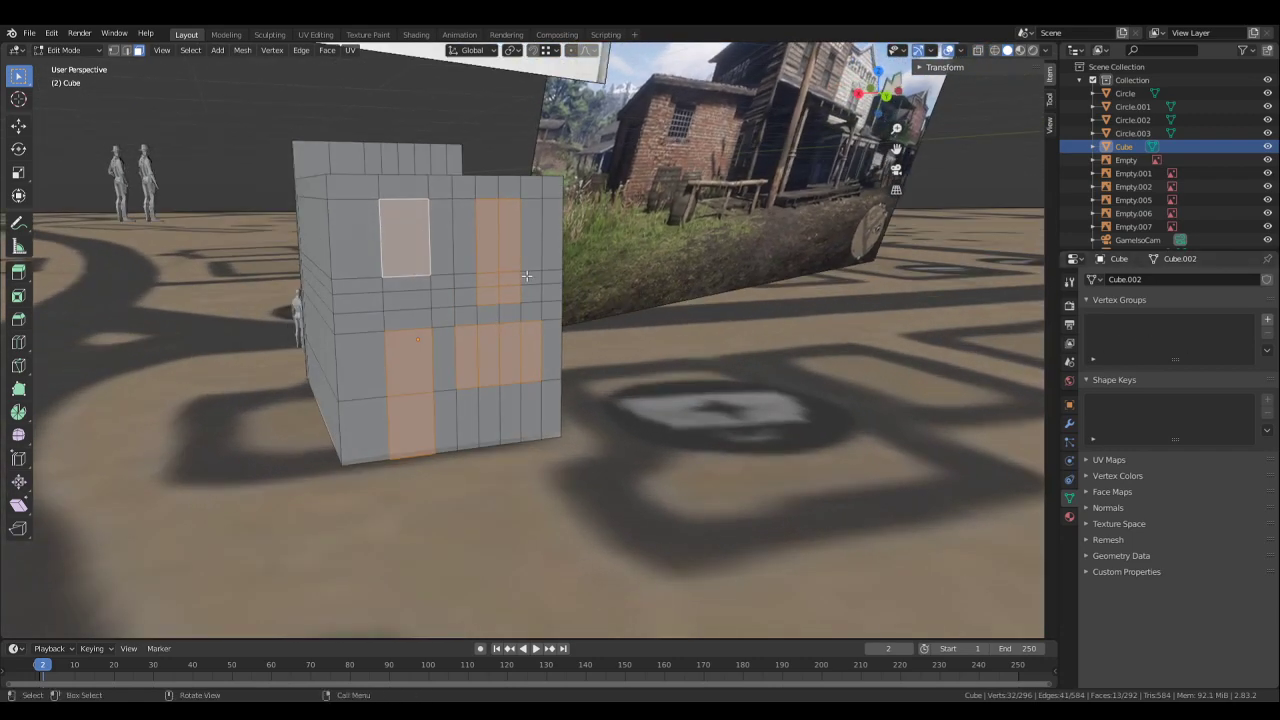
{"action": "middle_click_drag", "start_coordinate": [471, 275], "coordinate": [635, 287]}
{"action": "middle_click_drag", "start_coordinate": [435, 246], "coordinate": [543, 260]}
{"action": "middle_click_drag", "start_coordinate": [730, 331], "coordinate": [580, 346]}
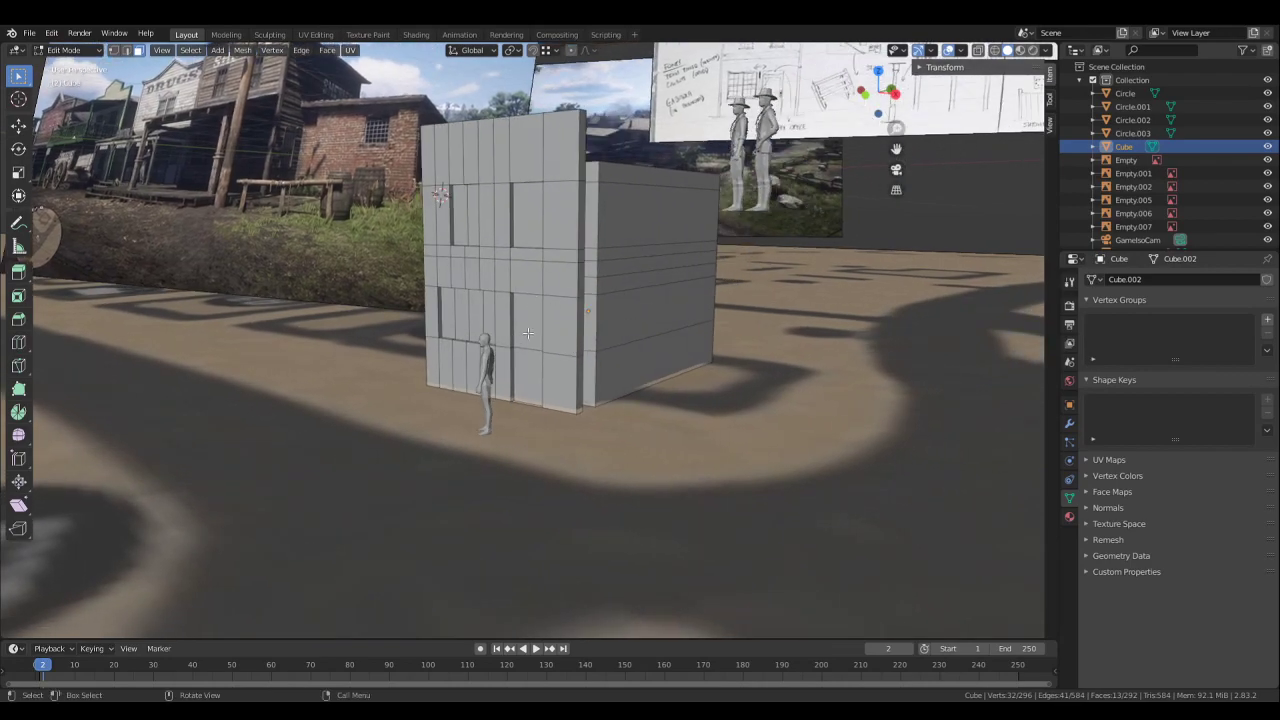
{"action": "middle_click_drag", "start_coordinate": [774, 315], "coordinate": [717, 342]}
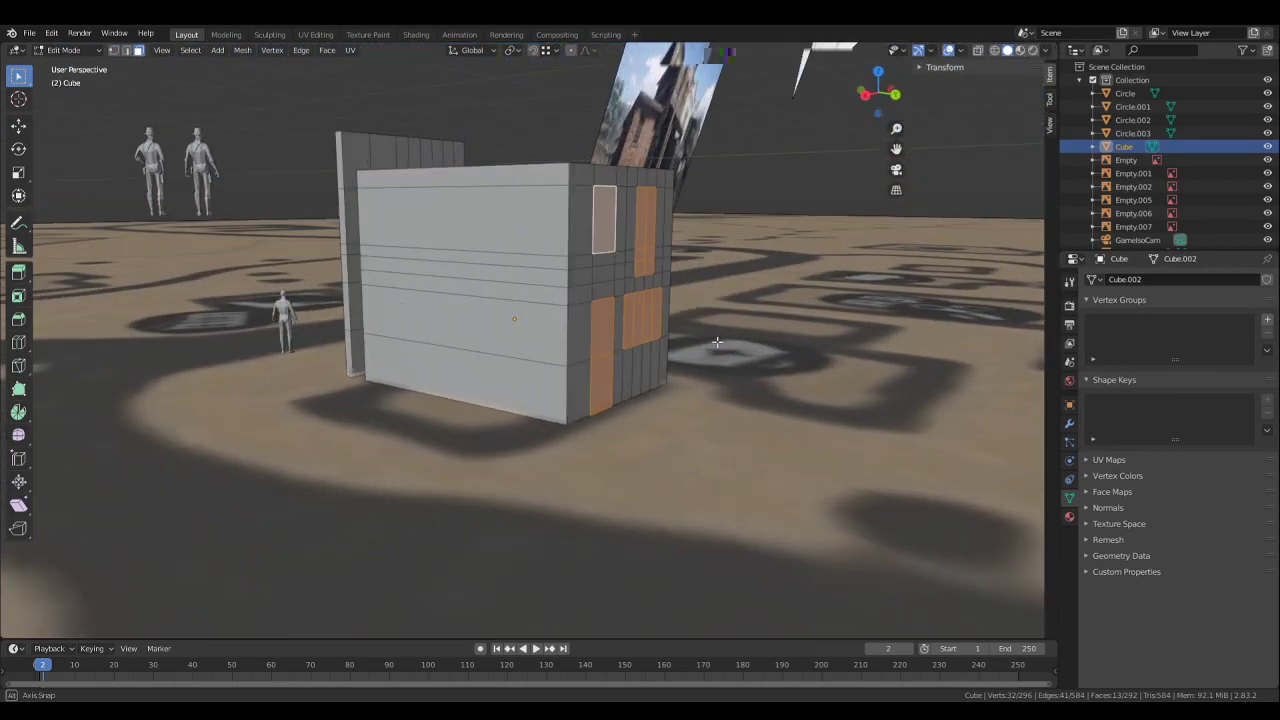